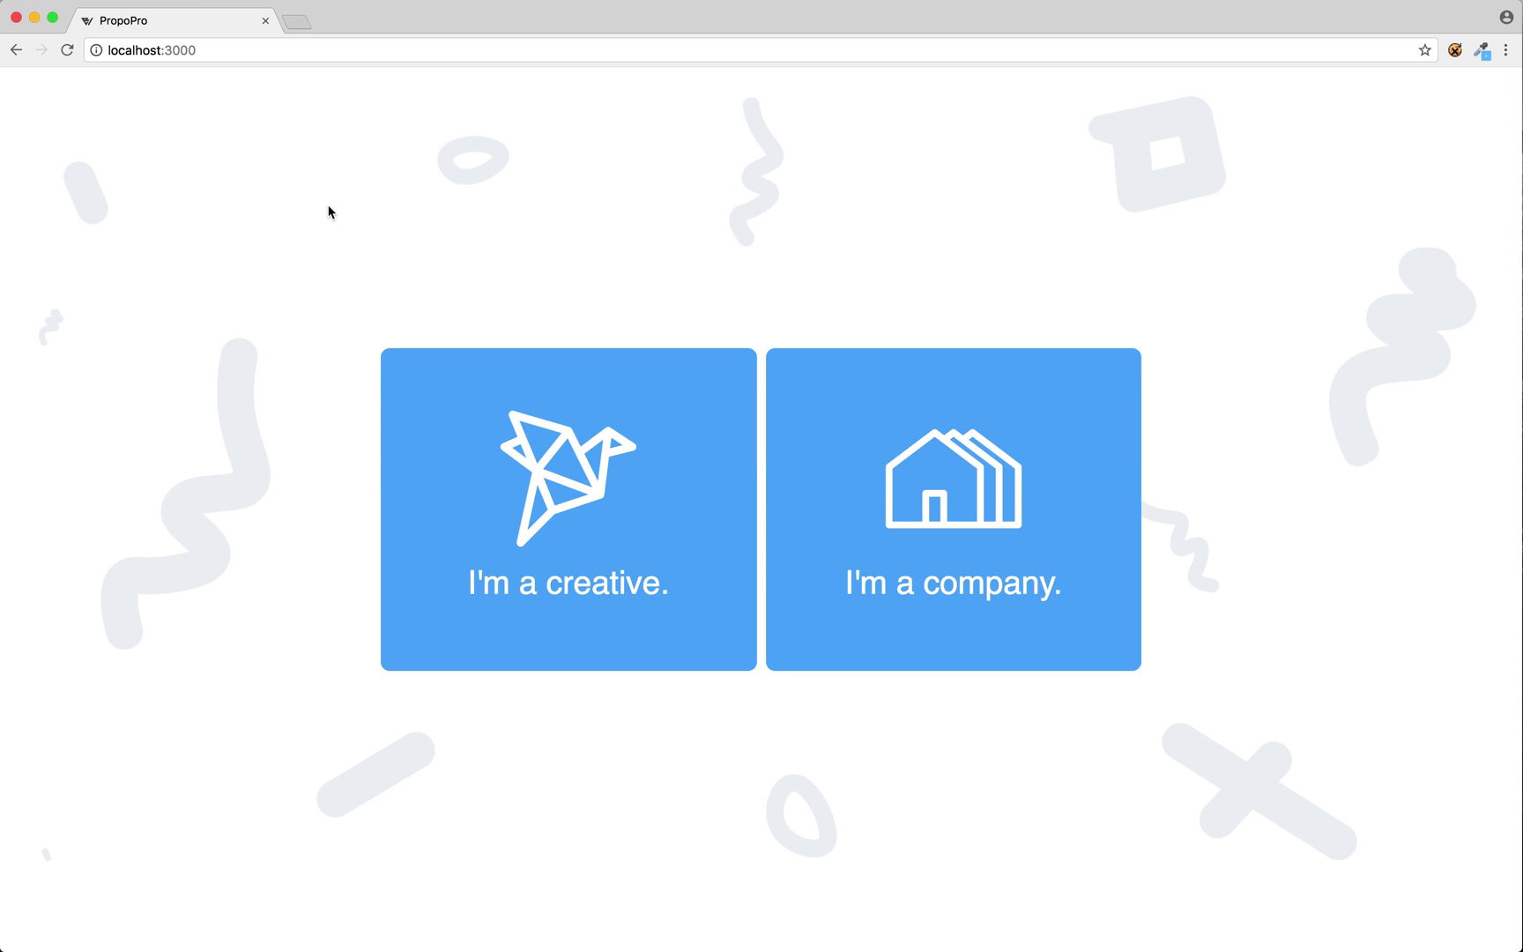
# Choose the "I'm a creative." option to reach the creative login form.
pyautogui.click(616, 457)
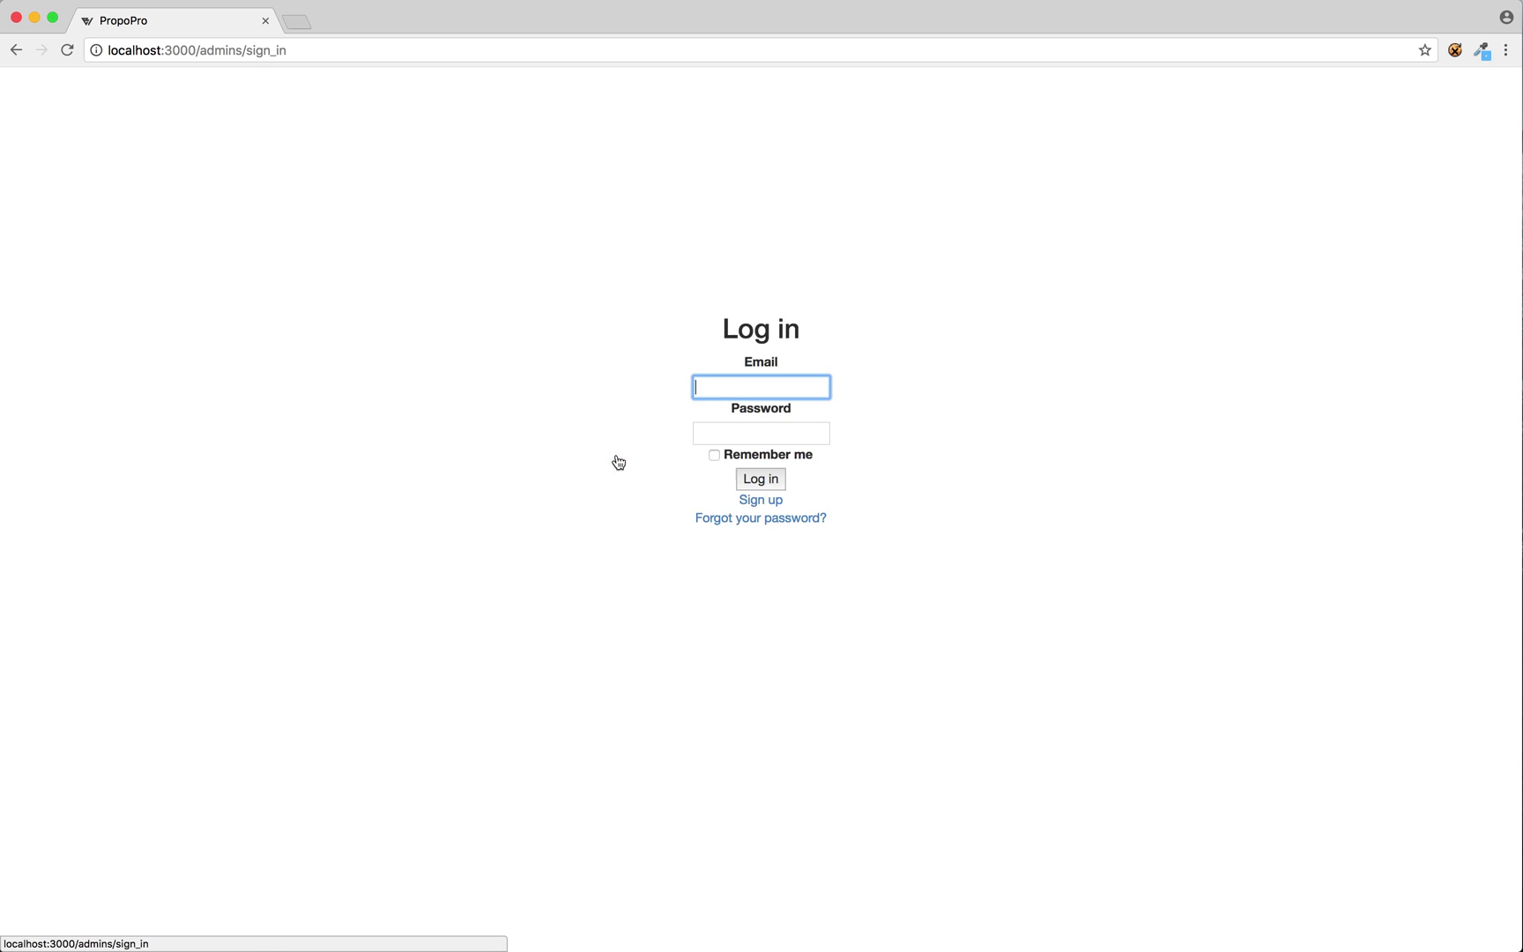
# Sign up a creative account with a test e-mail and confirmed password, then begin a new proposal.
pyautogui.click(772, 482)
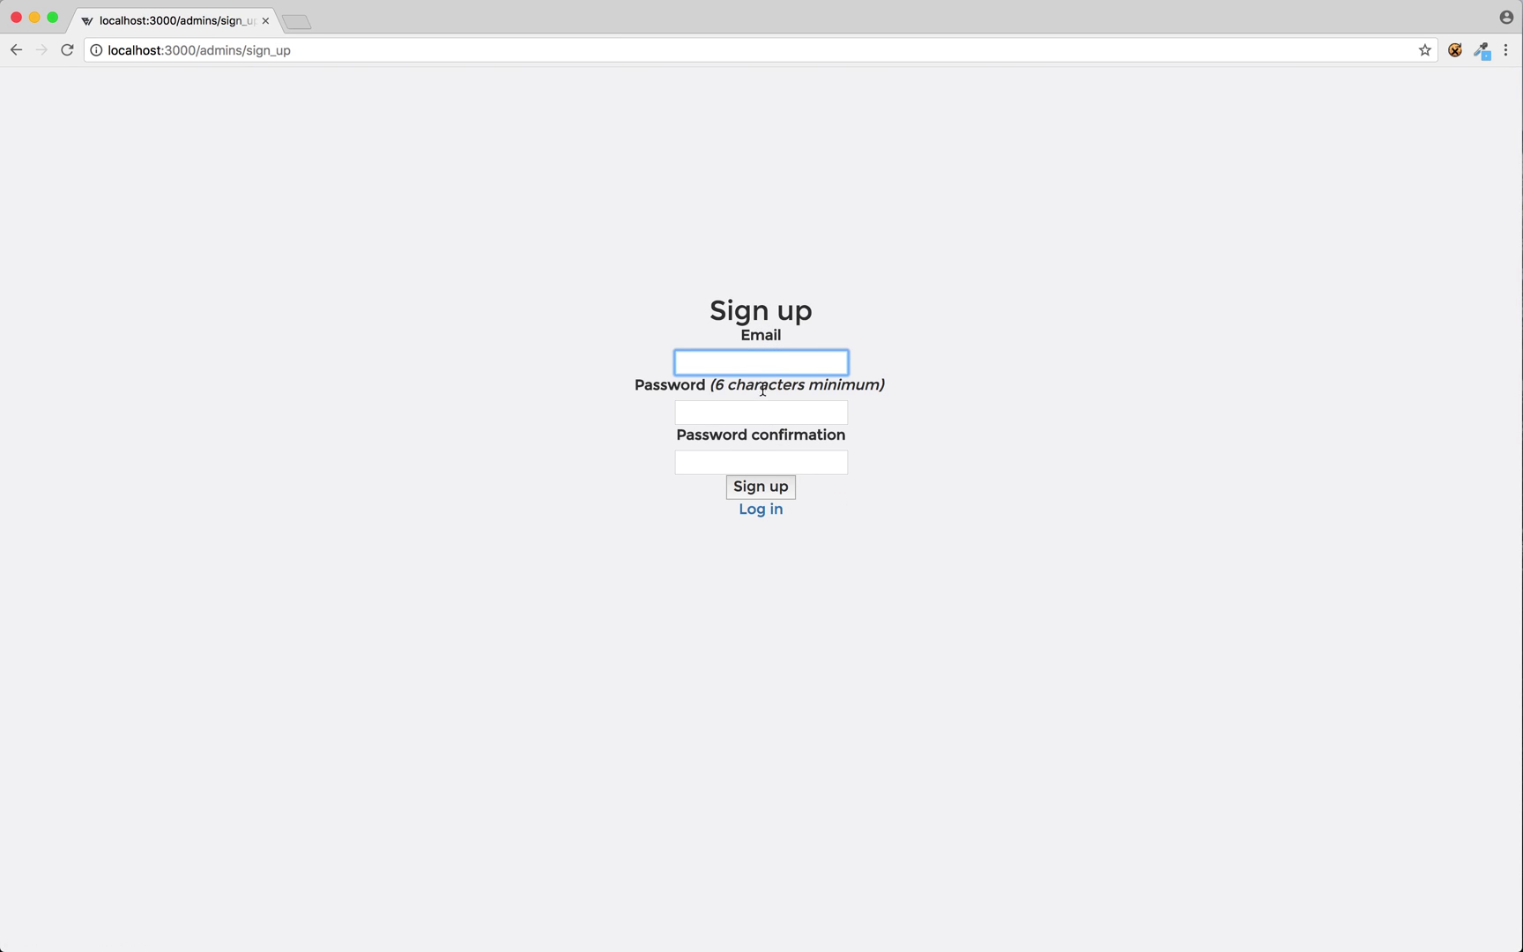
pyautogui.write('test@test.com')
pyautogui.press('Tab')
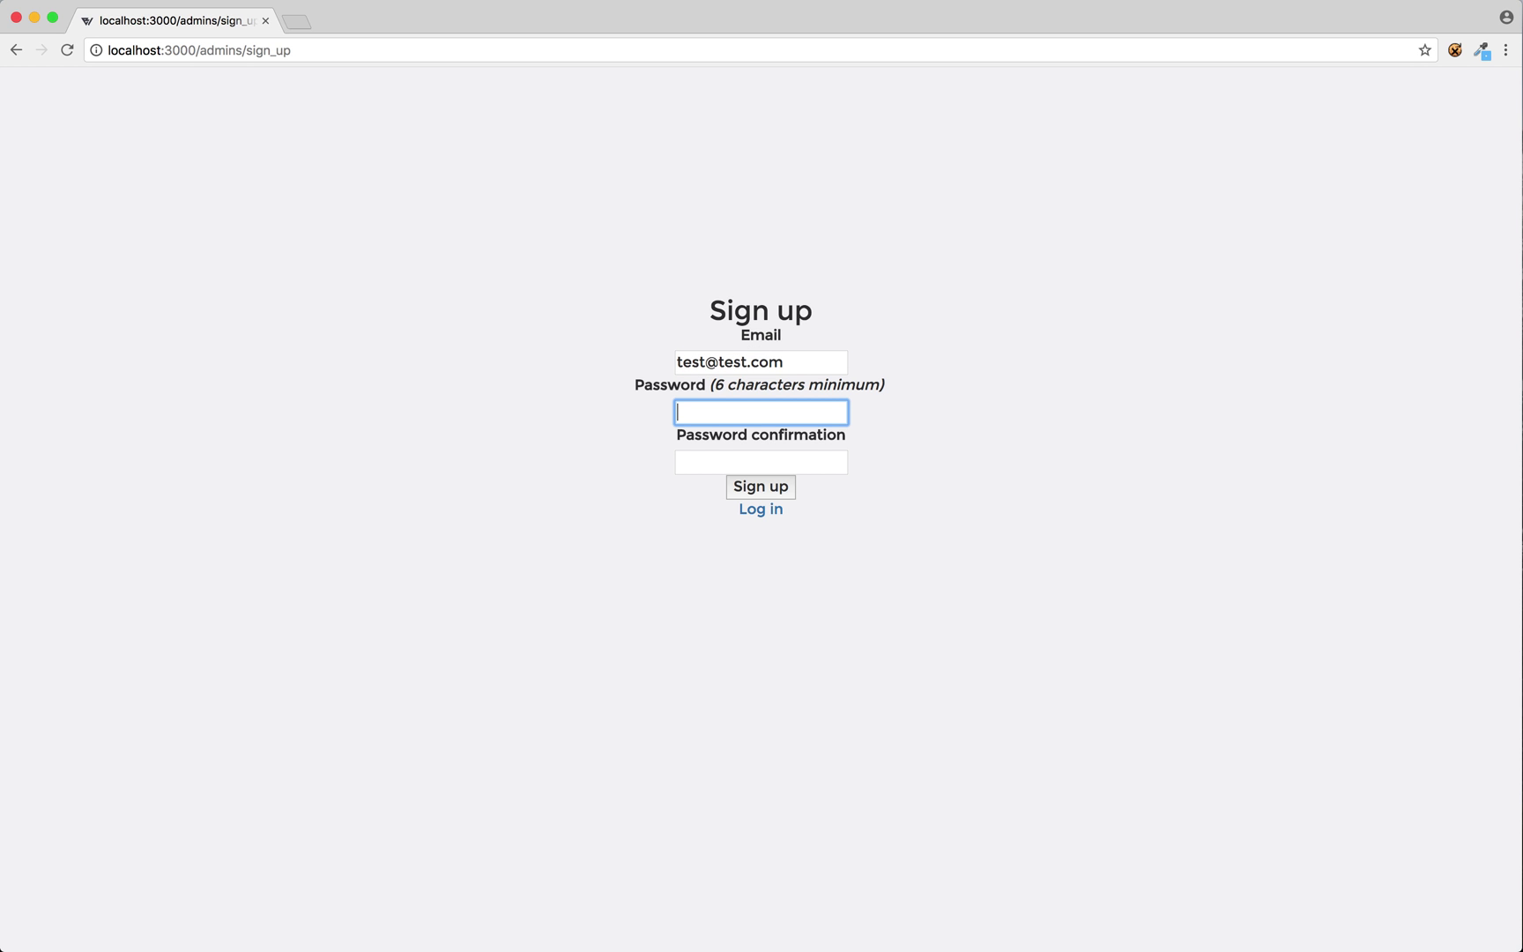
pyautogui.press('Tab')
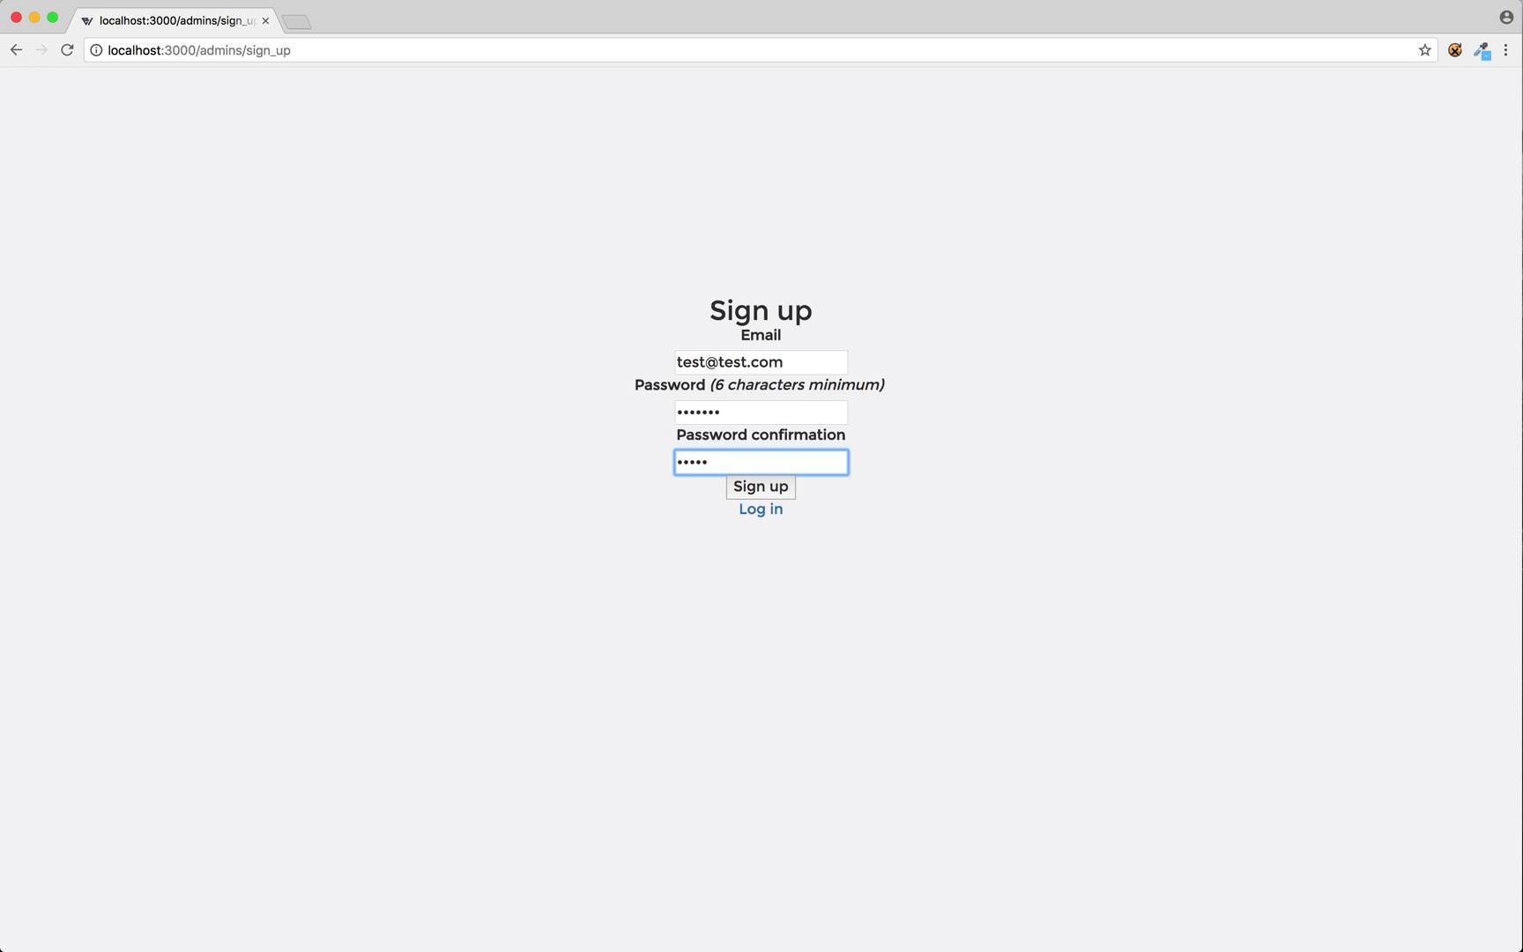
pyautogui.click(790, 491)
pyautogui.click(214, 173)
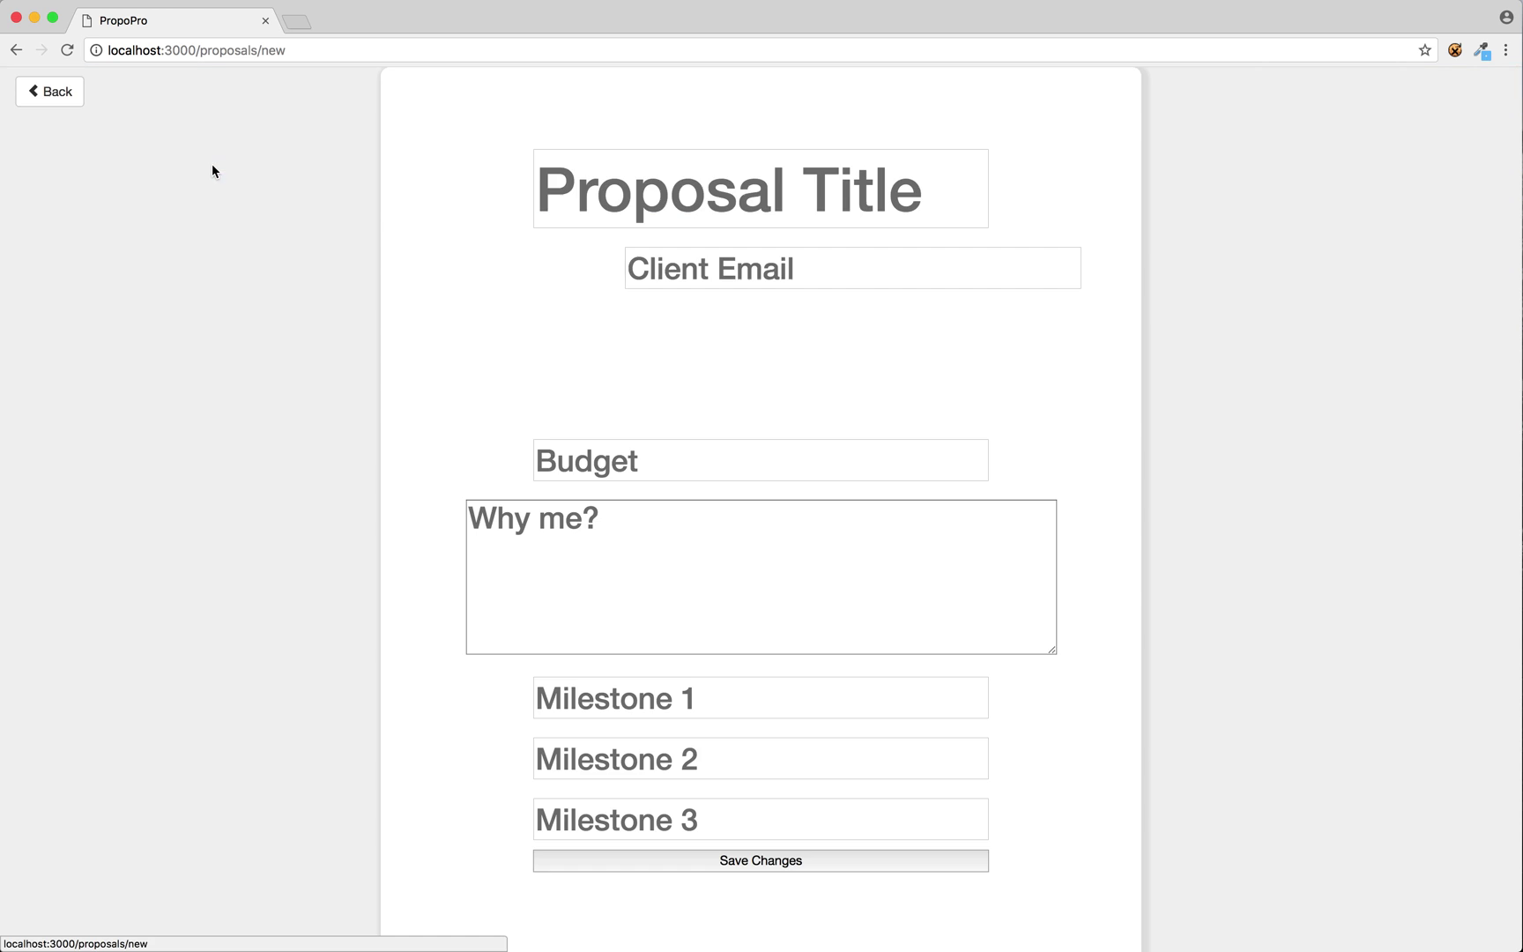
# Title the proposal SEO/Marketing and enter the client's e-mail address.
pyautogui.write('SEO')
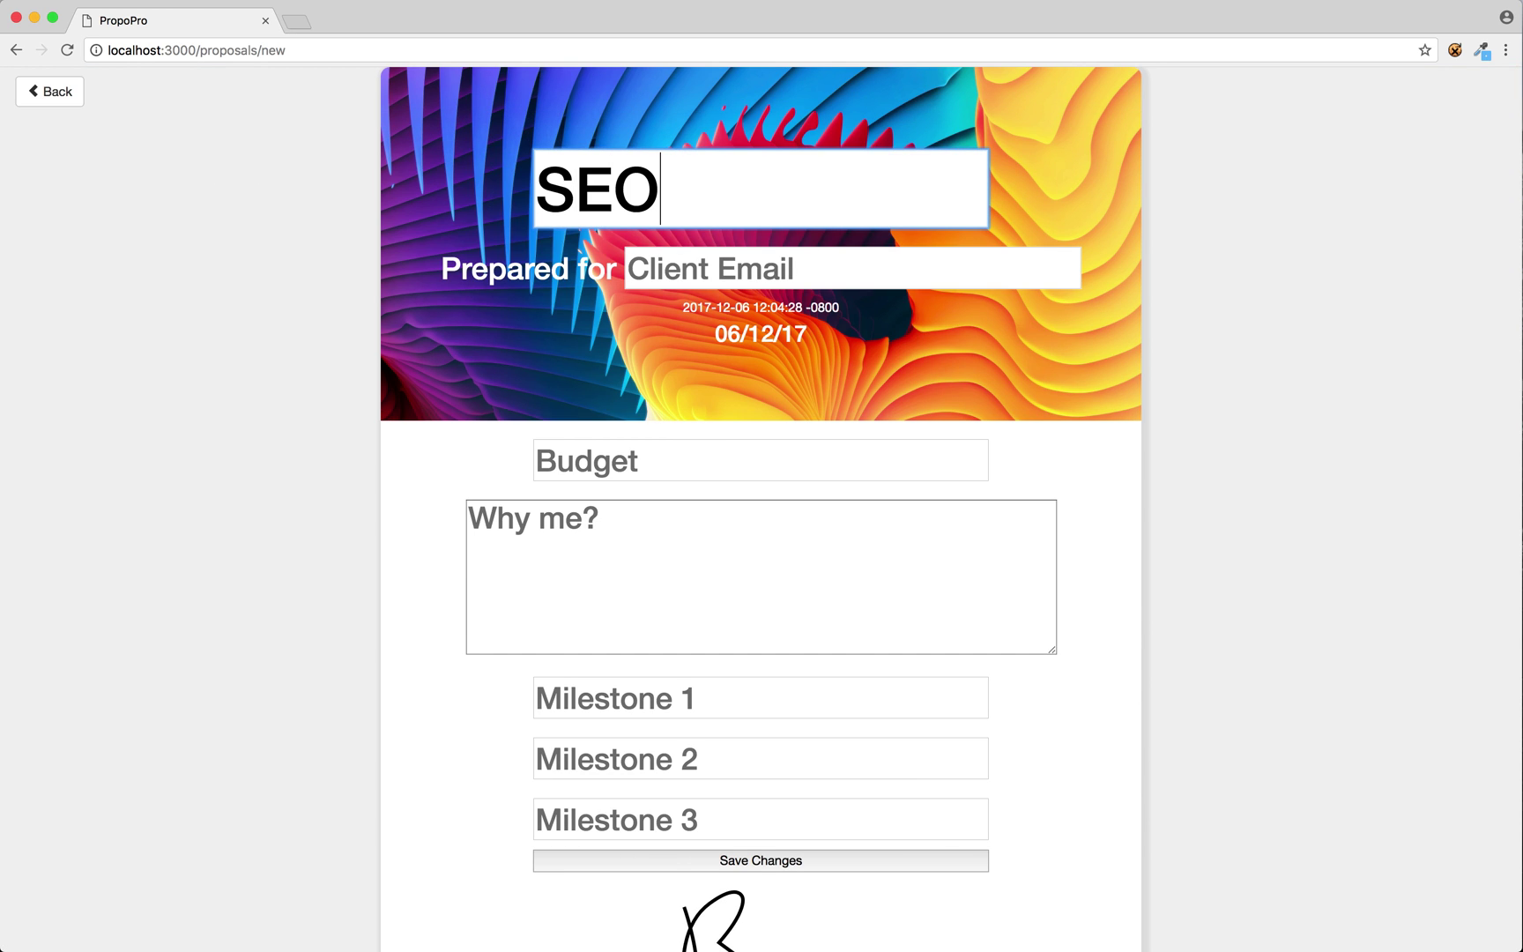
pyautogui.write('/Marketing')
pyautogui.press('Tab')
pyautogui.write('tes')
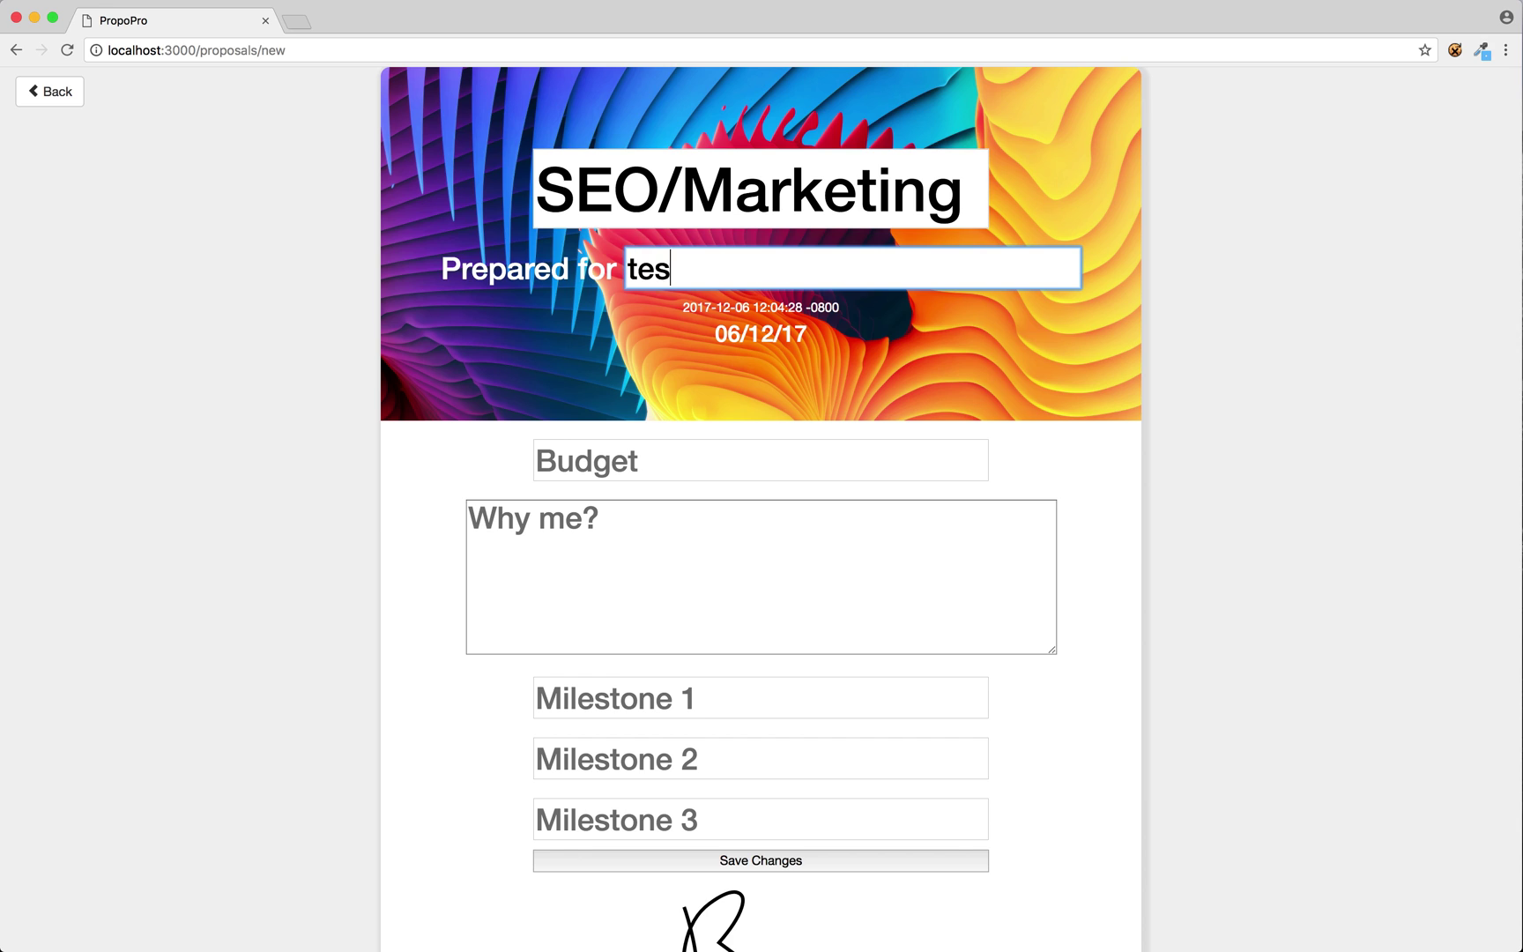
pyautogui.write('t1@gmail.cmo')
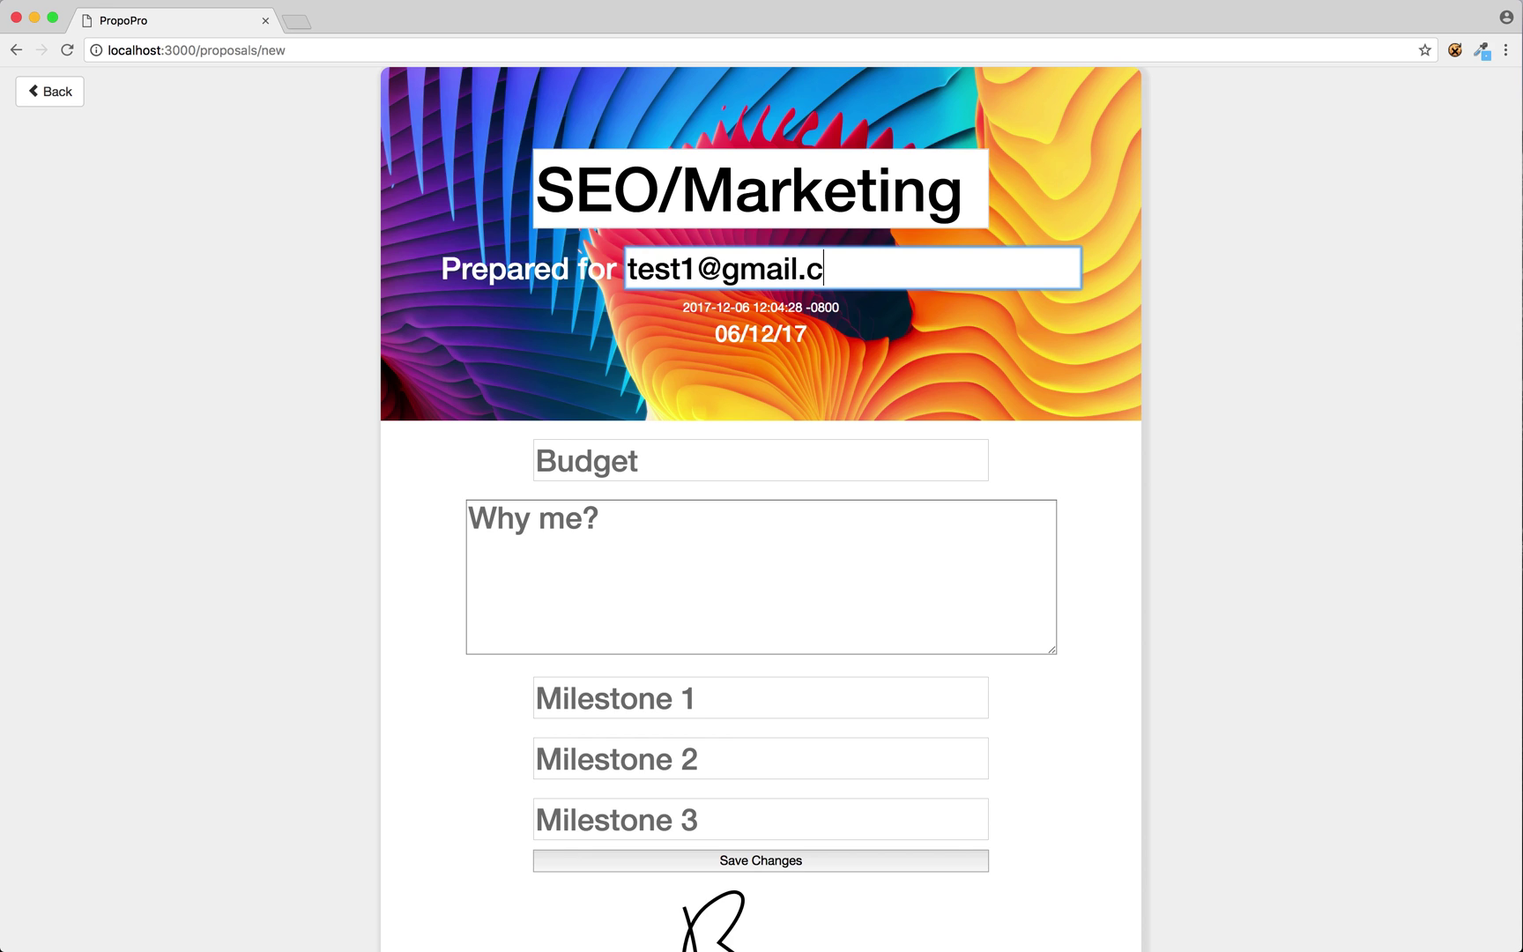
pyautogui.press('BackSpace')
pyautogui.press('BackSpace')
pyautogui.write('om')
# Set budget to 2000, pitch "I'm an SEO Genius.", and start Milestone 1.
pyautogui.click(605, 460)
pyautogui.write('2000')
pyautogui.press('Tab')
pyautogui.write("I'm")
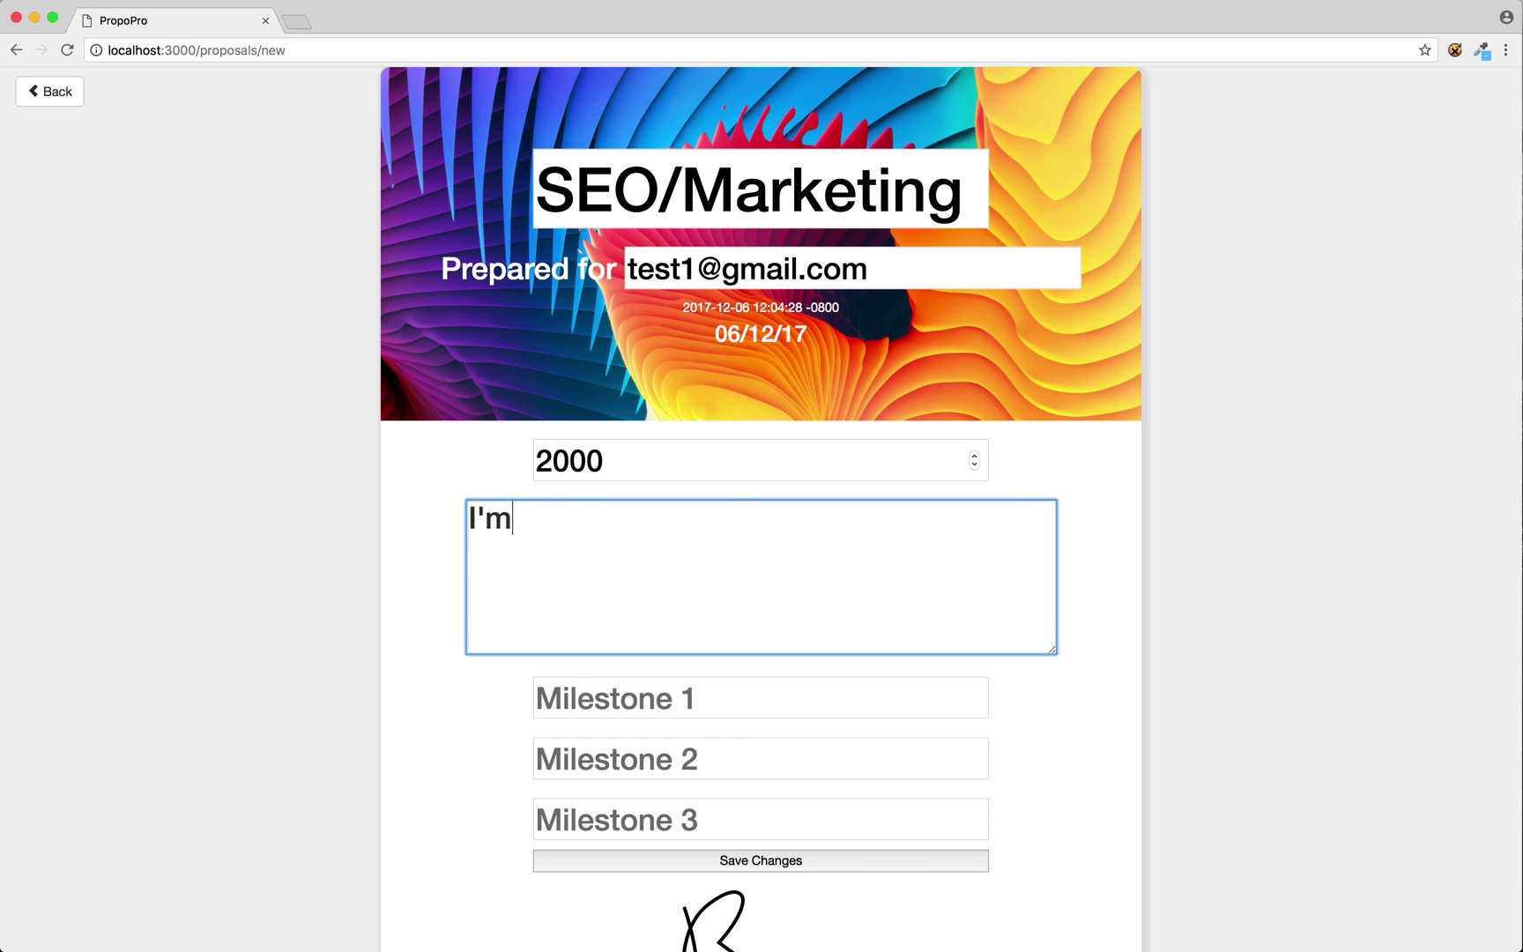
pyautogui.write(' an SEO Genius.')
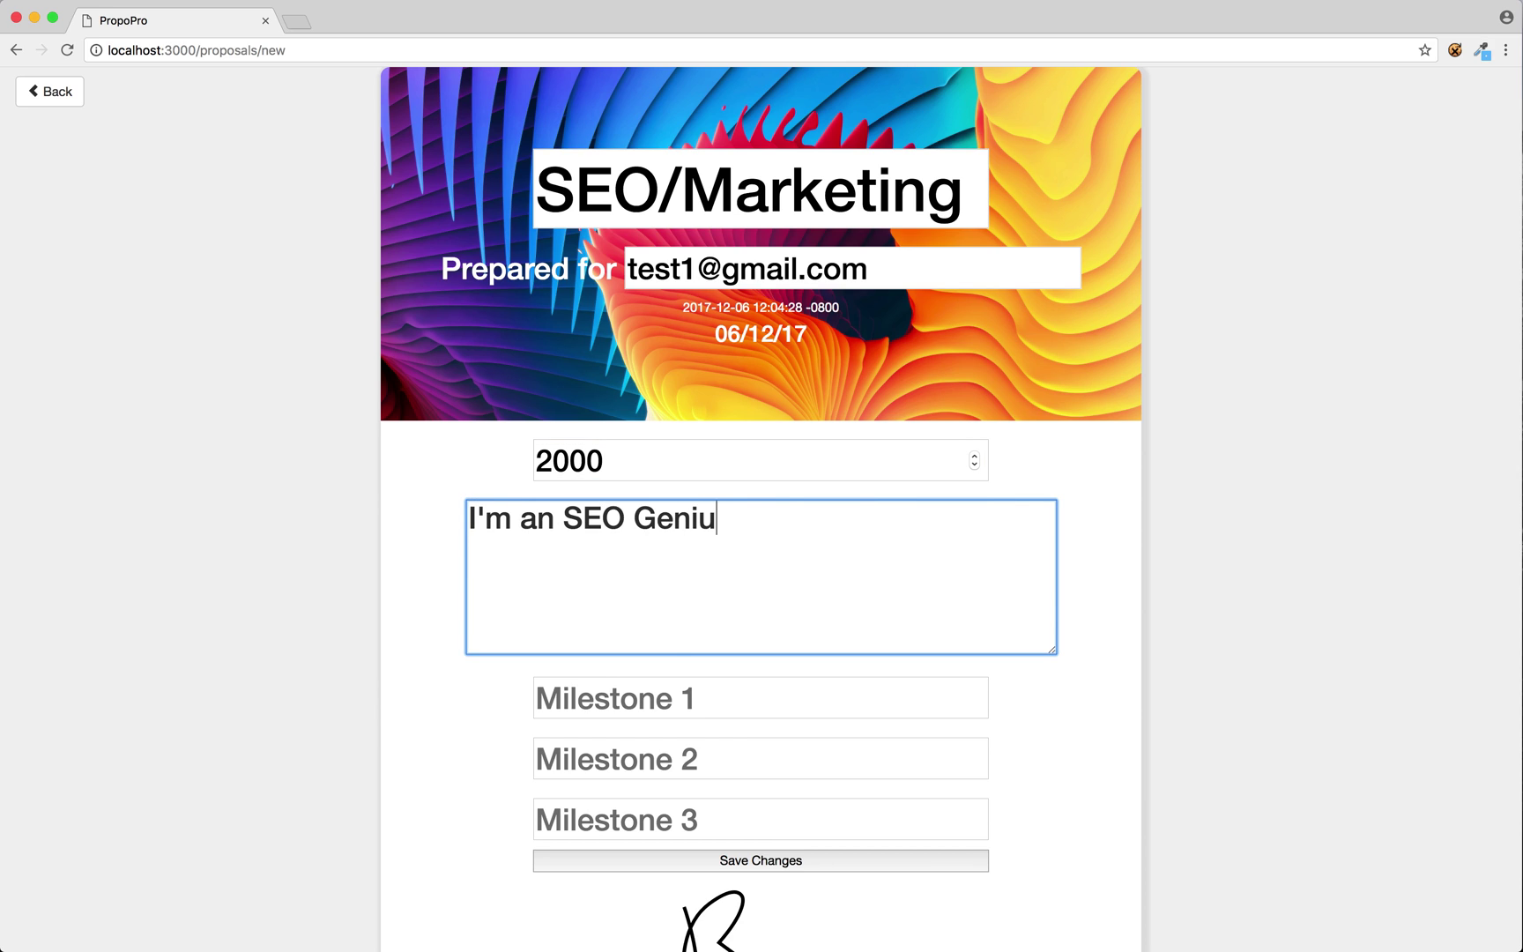
pyautogui.press('Tab')
pyautogui.write('Planning/')
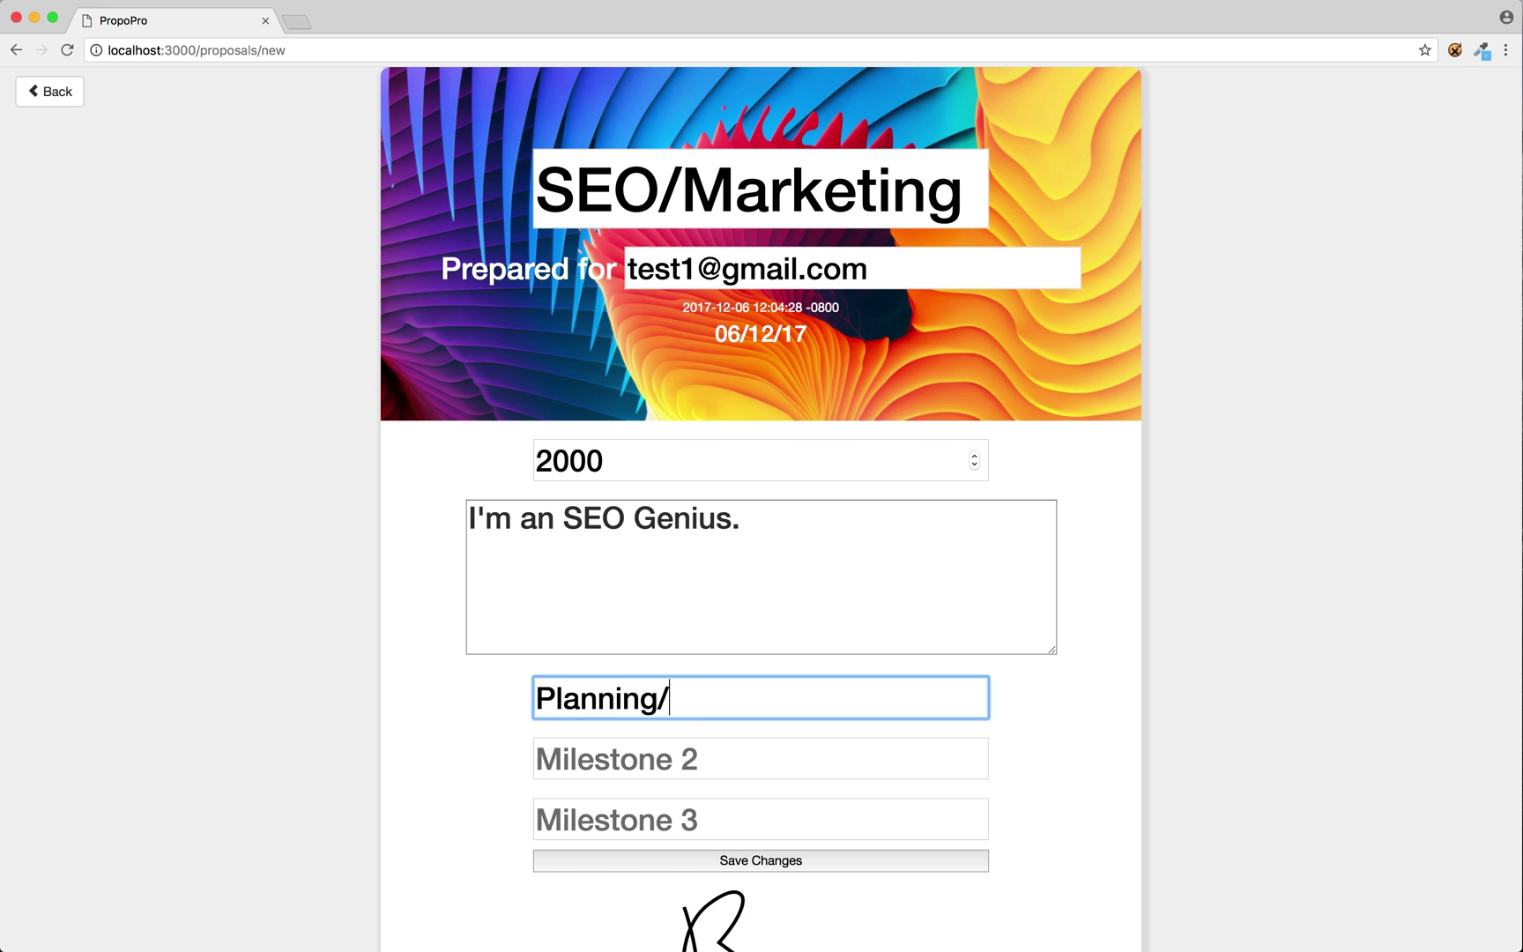
pyautogui.write('Brainsotm')
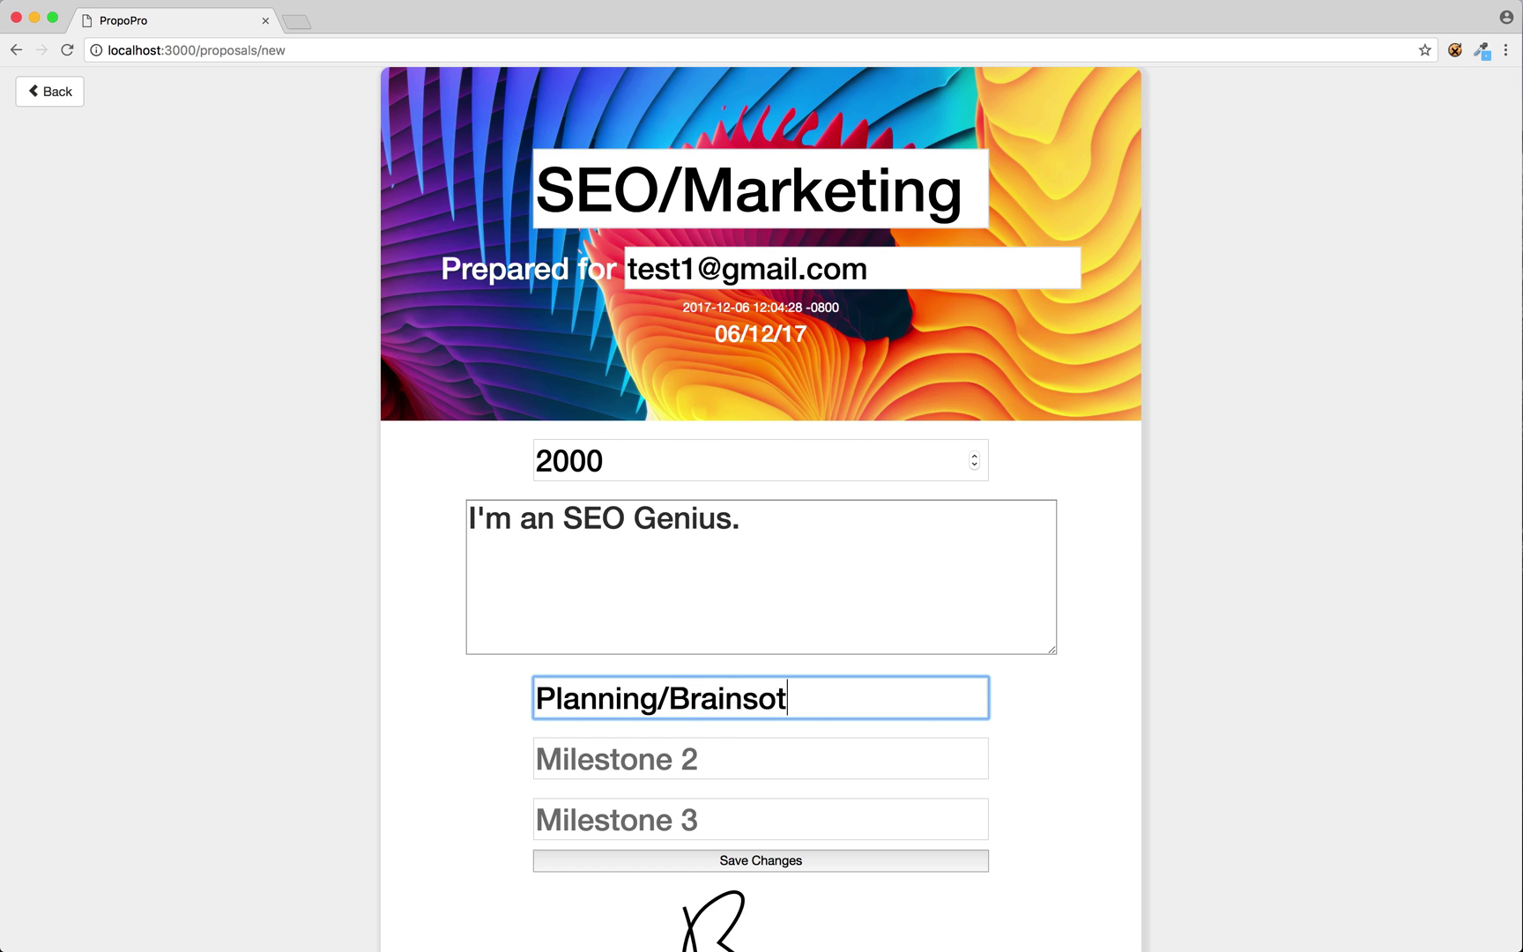
# Fix Milestone 1 to Planning/Brainstorming; set Milestones 2-3 to Mockups/Execution and Project Completed.
pyautogui.press('BackSpace')
pyautogui.press('BackSpace')
pyautogui.press('BackSpace')
pyautogui.write('torming')
pyautogui.click(617, 758)
pyautogui.write('Mo')
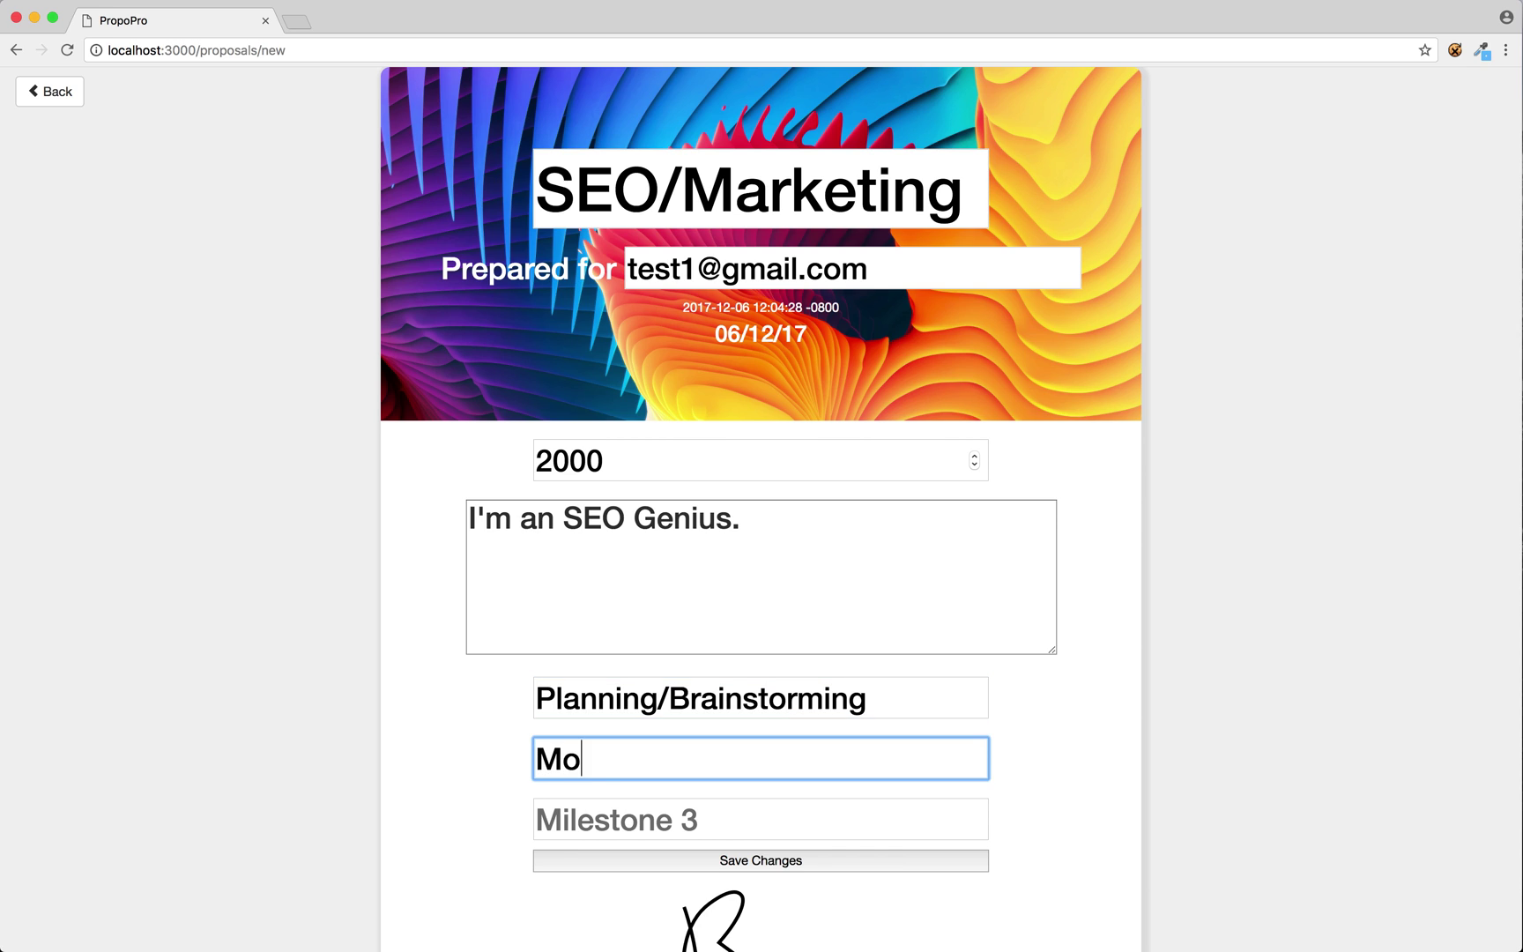
pyautogui.write('ckups/')
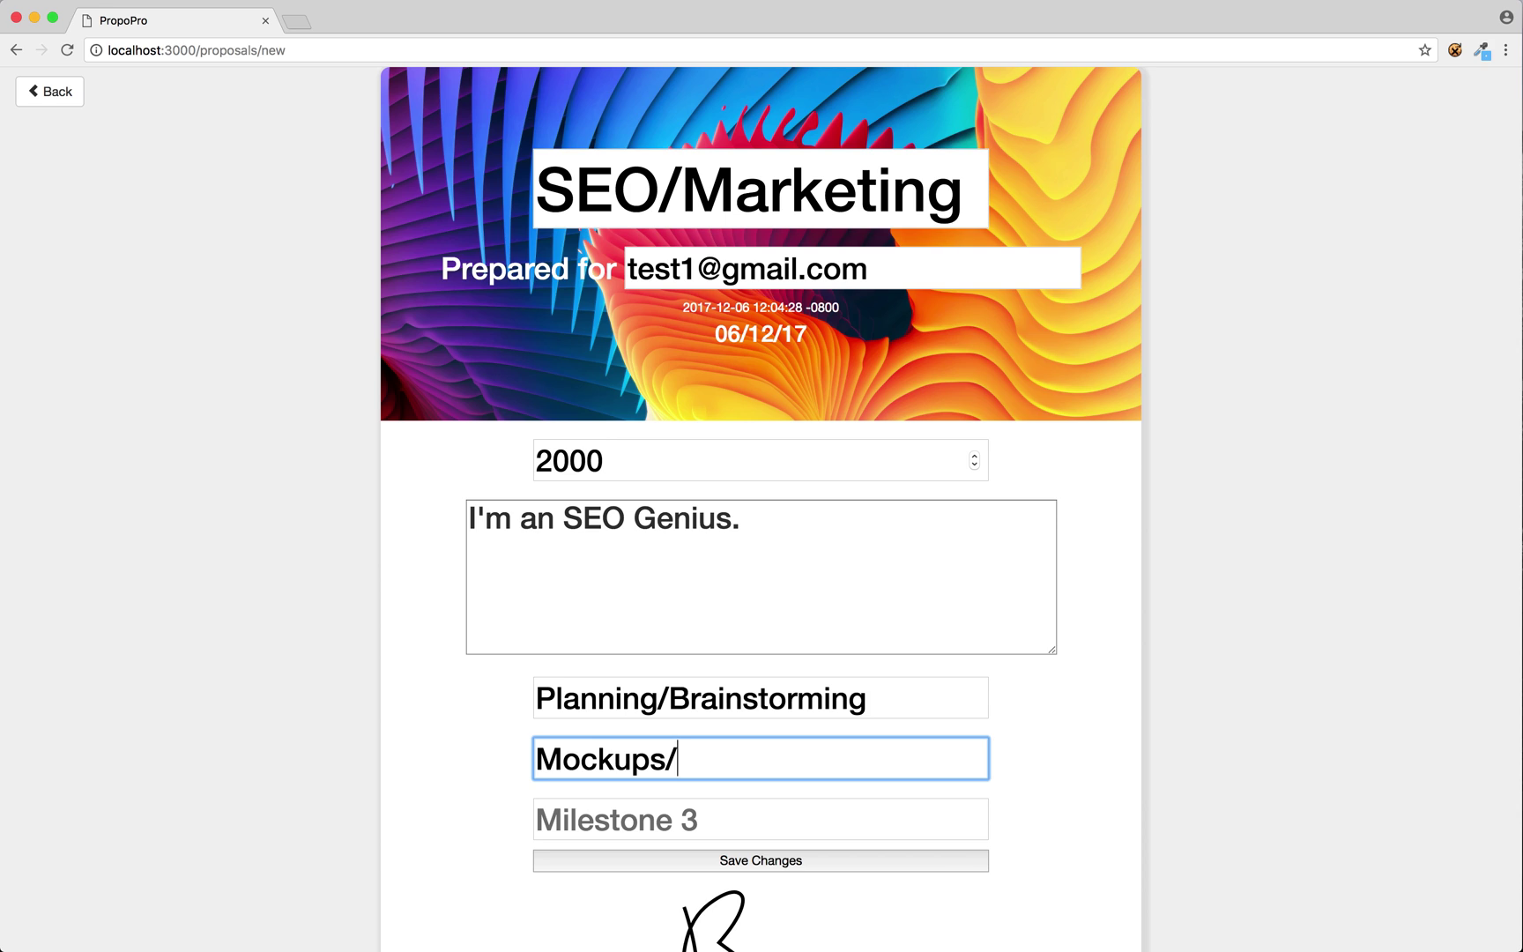
pyautogui.write('Execution')
pyautogui.click(617, 820)
pyautogui.write('Project')
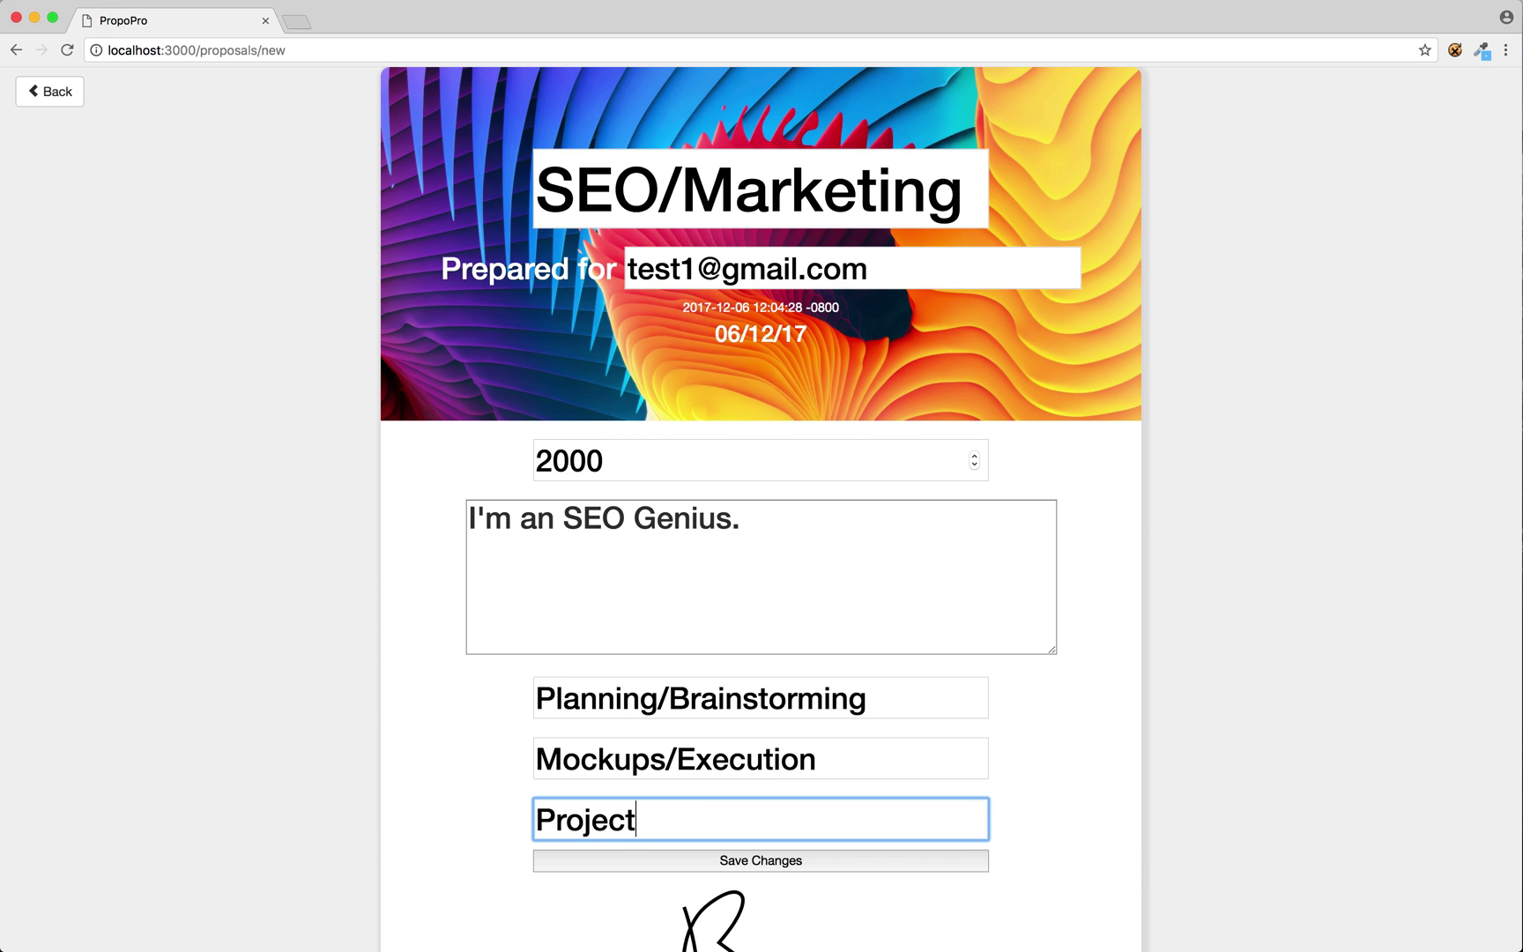
pyautogui.write(' Completed')
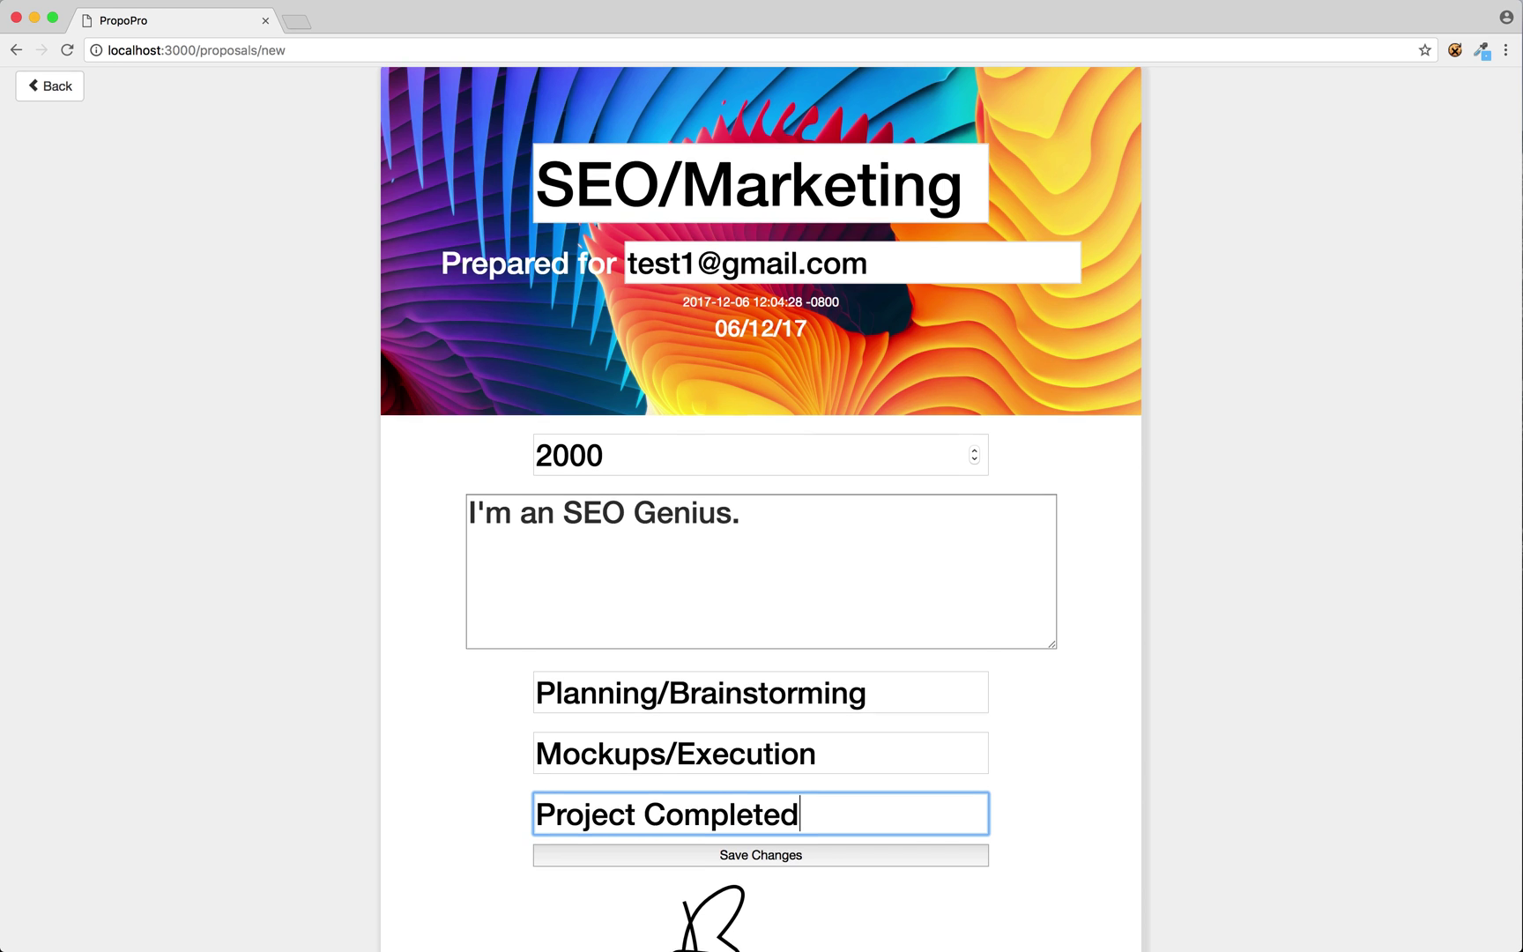
pyautogui.scroll(-3, 622, 445)
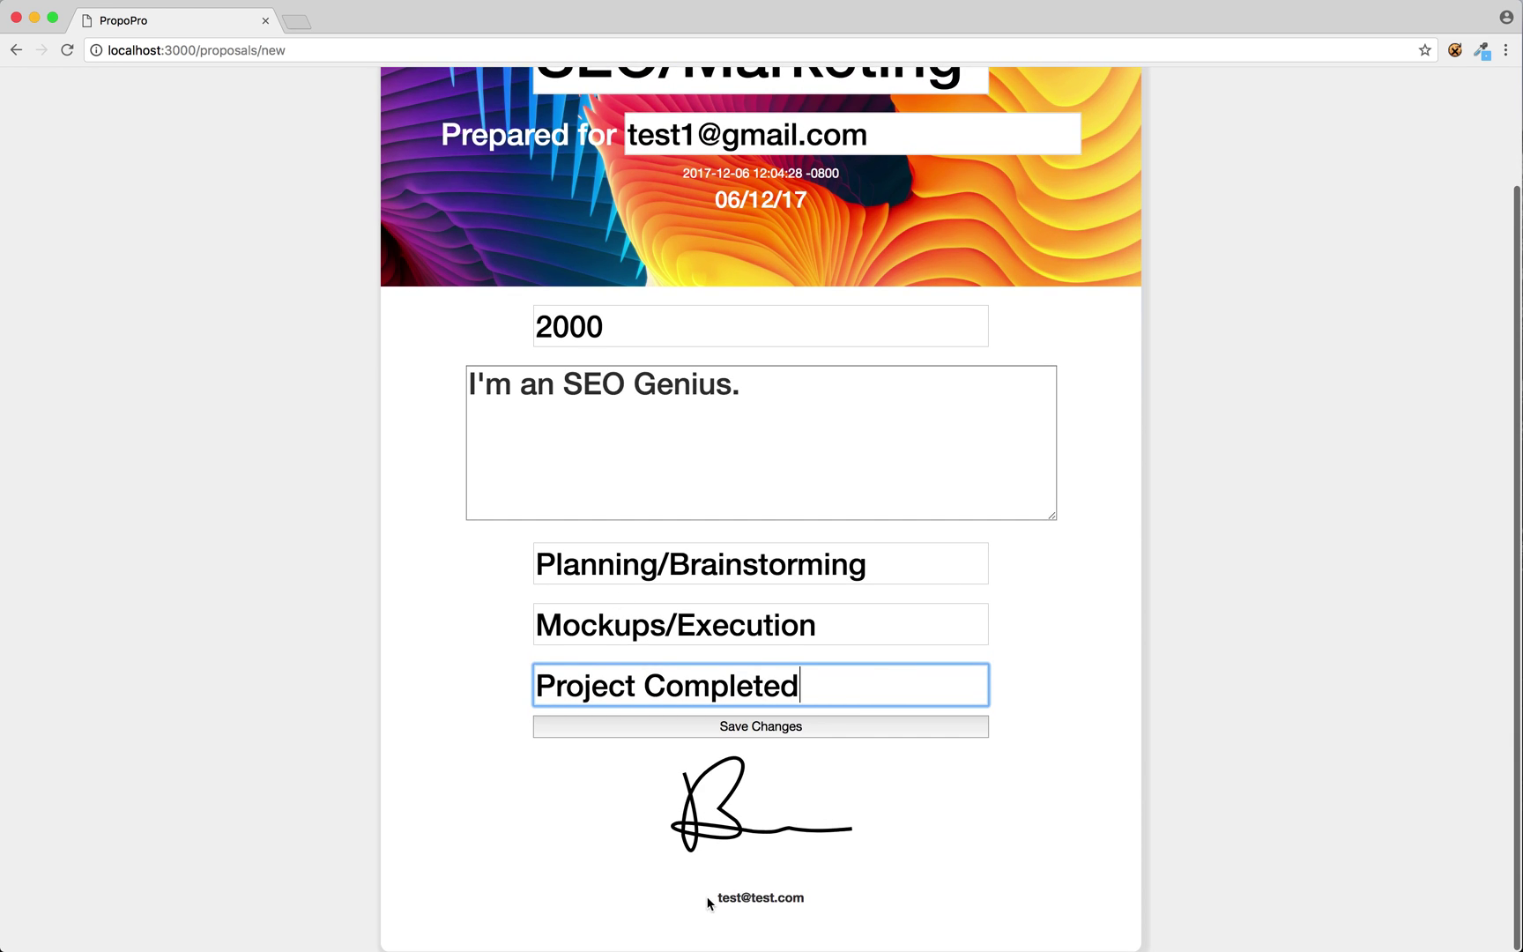
pyautogui.moveTo(716, 897); pyautogui.dragTo(812, 900)
pyautogui.scroll(2, 812, 897)
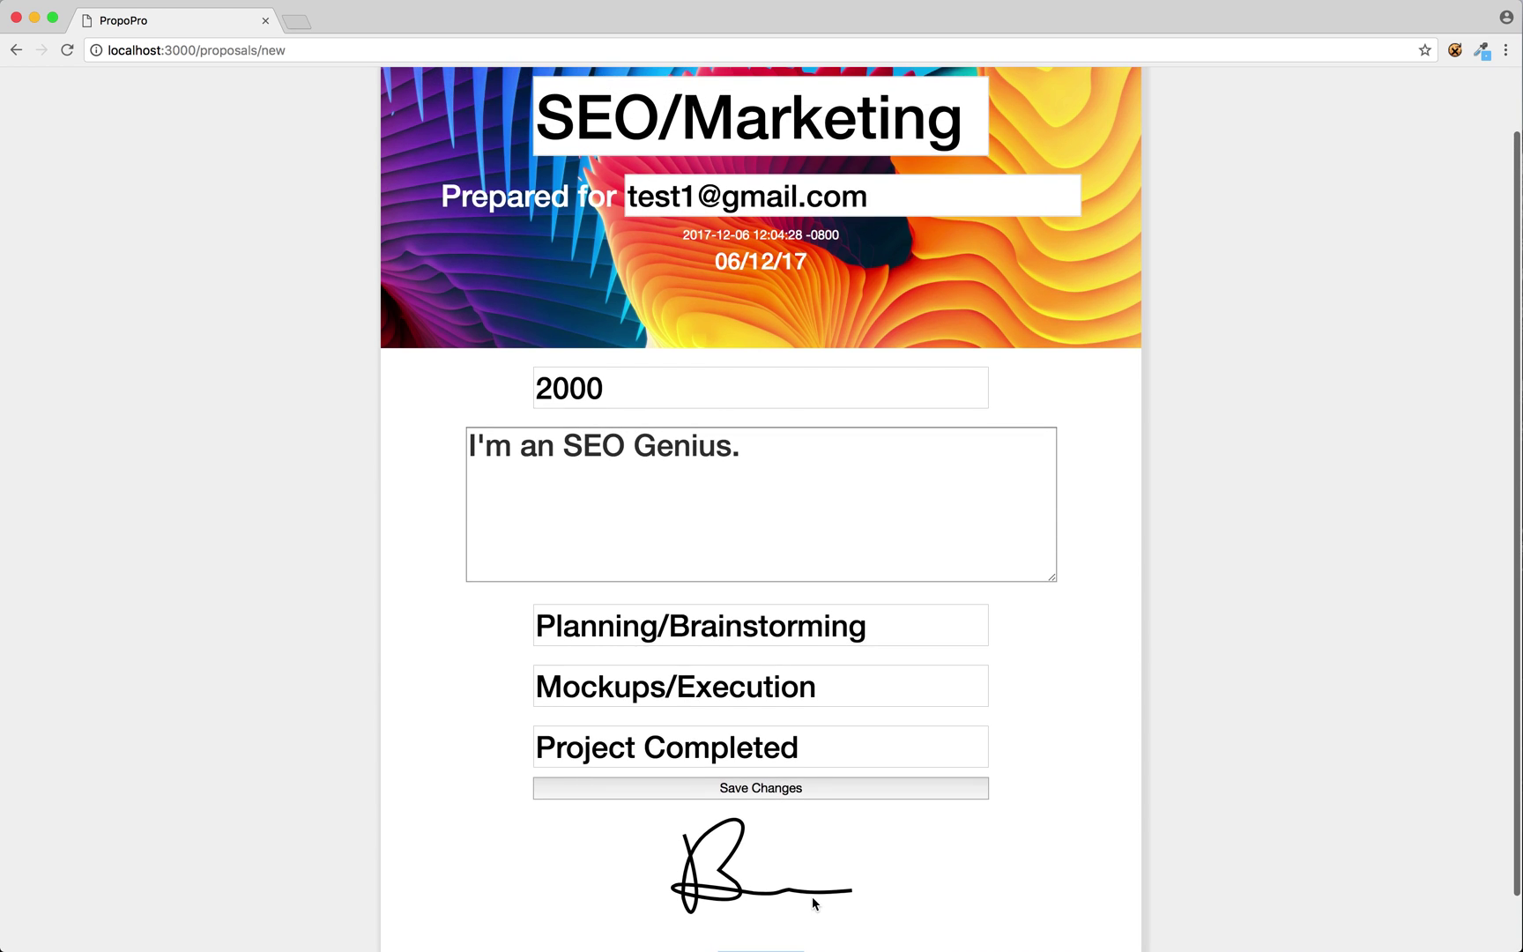
# Save the proposal, then open SEO/Marketing and scroll through its details.
pyautogui.click(772, 797)
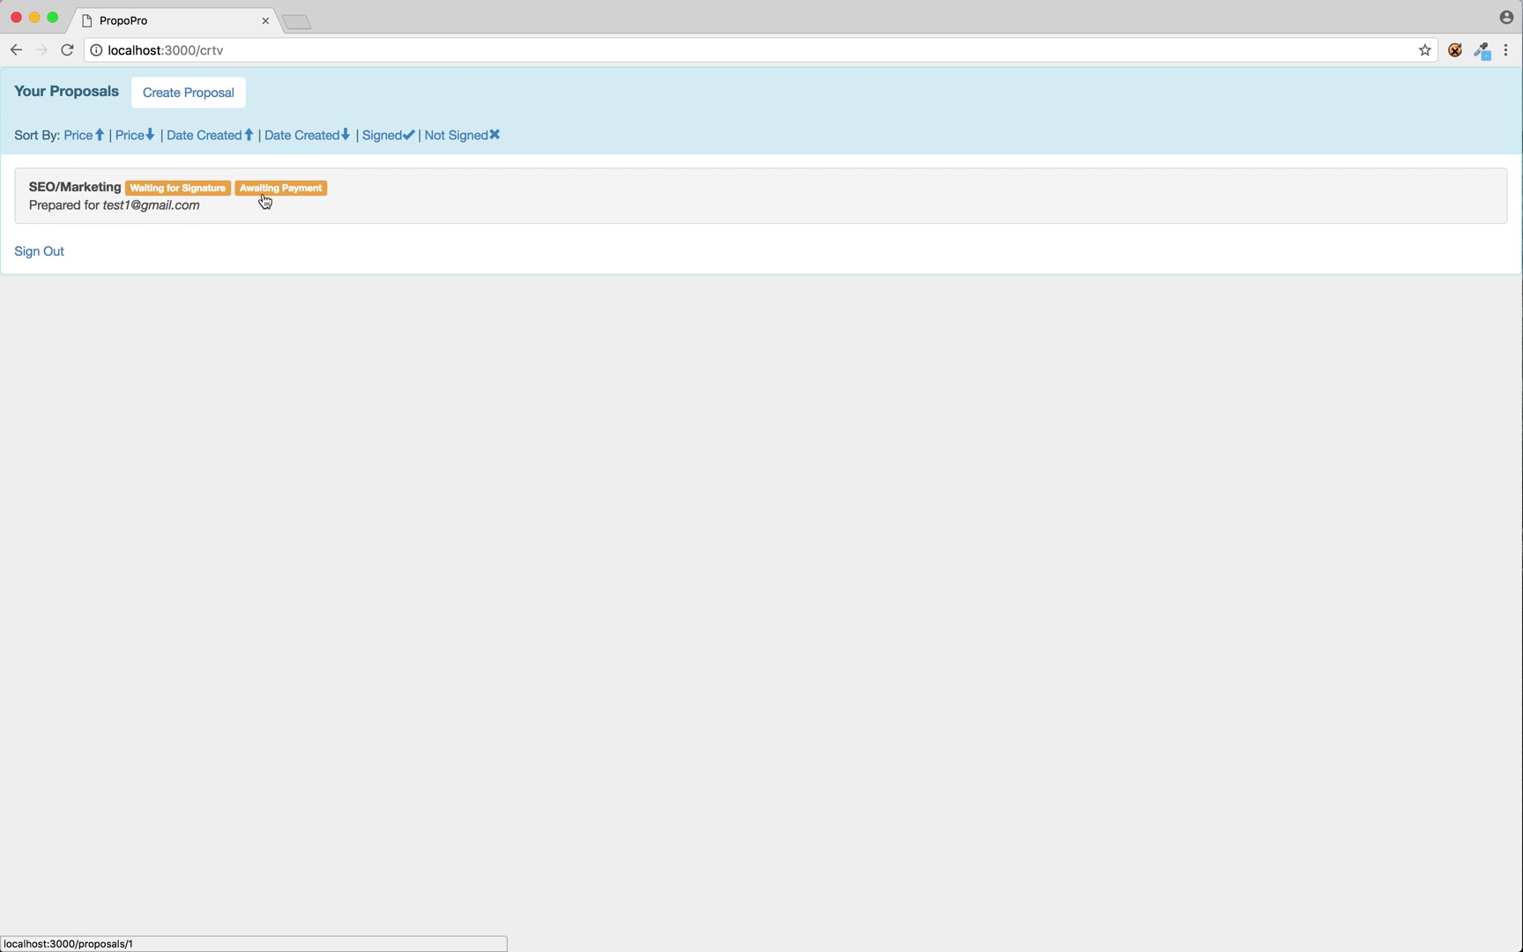
pyautogui.click(439, 194)
pyautogui.scroll(-6, 490, 416)
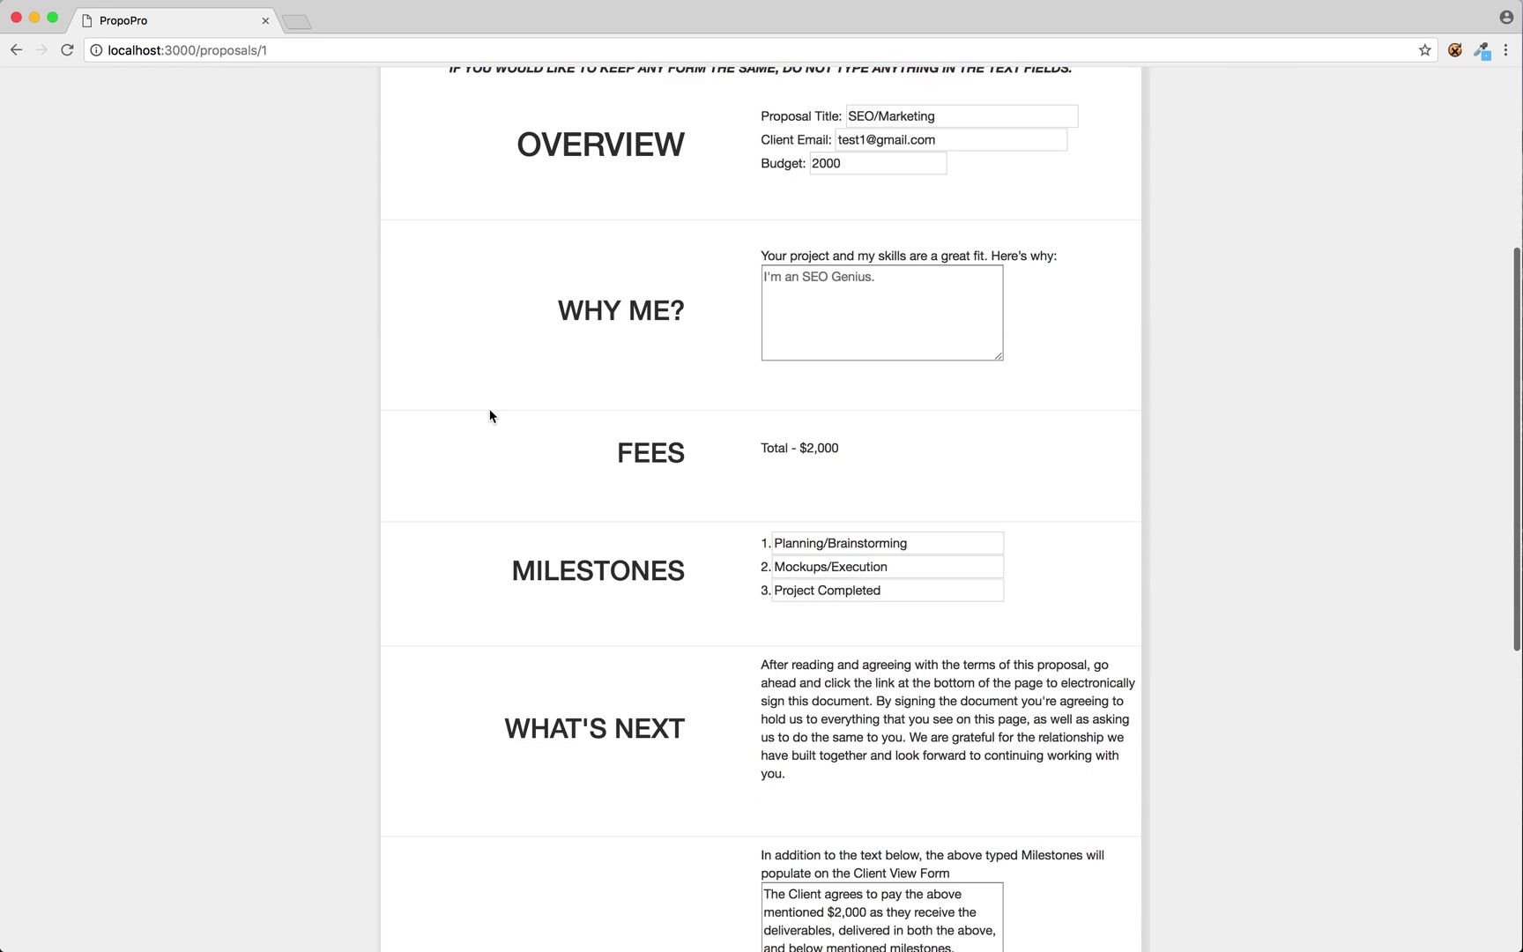
pyautogui.scroll(-5, 490, 416)
pyautogui.scroll(8, 490, 414)
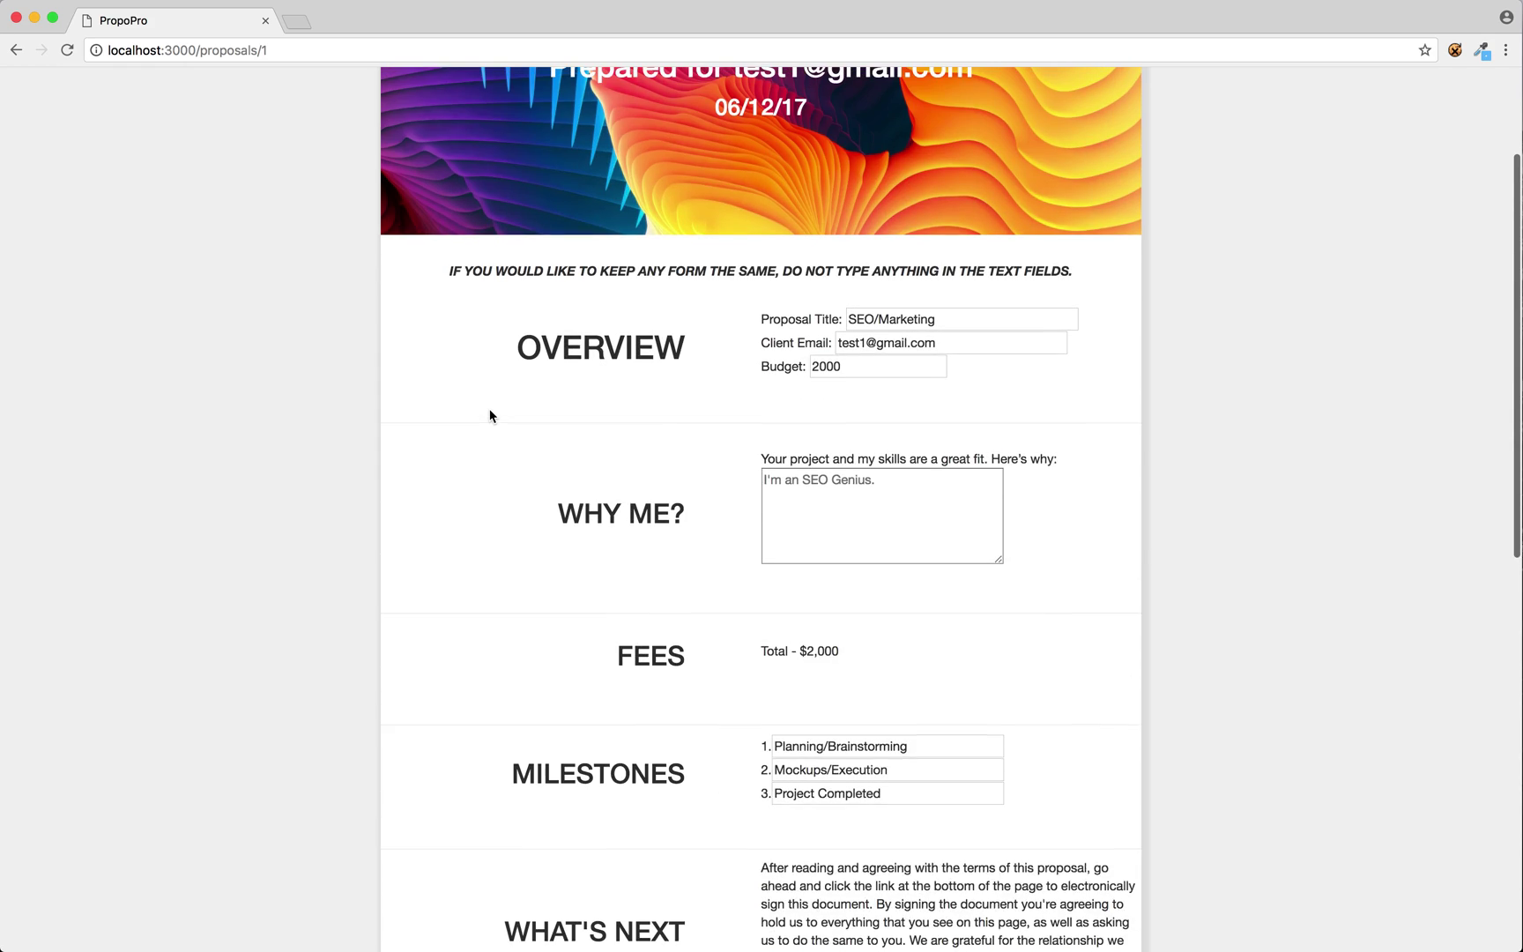
pyautogui.scroll(-10, 846, 415)
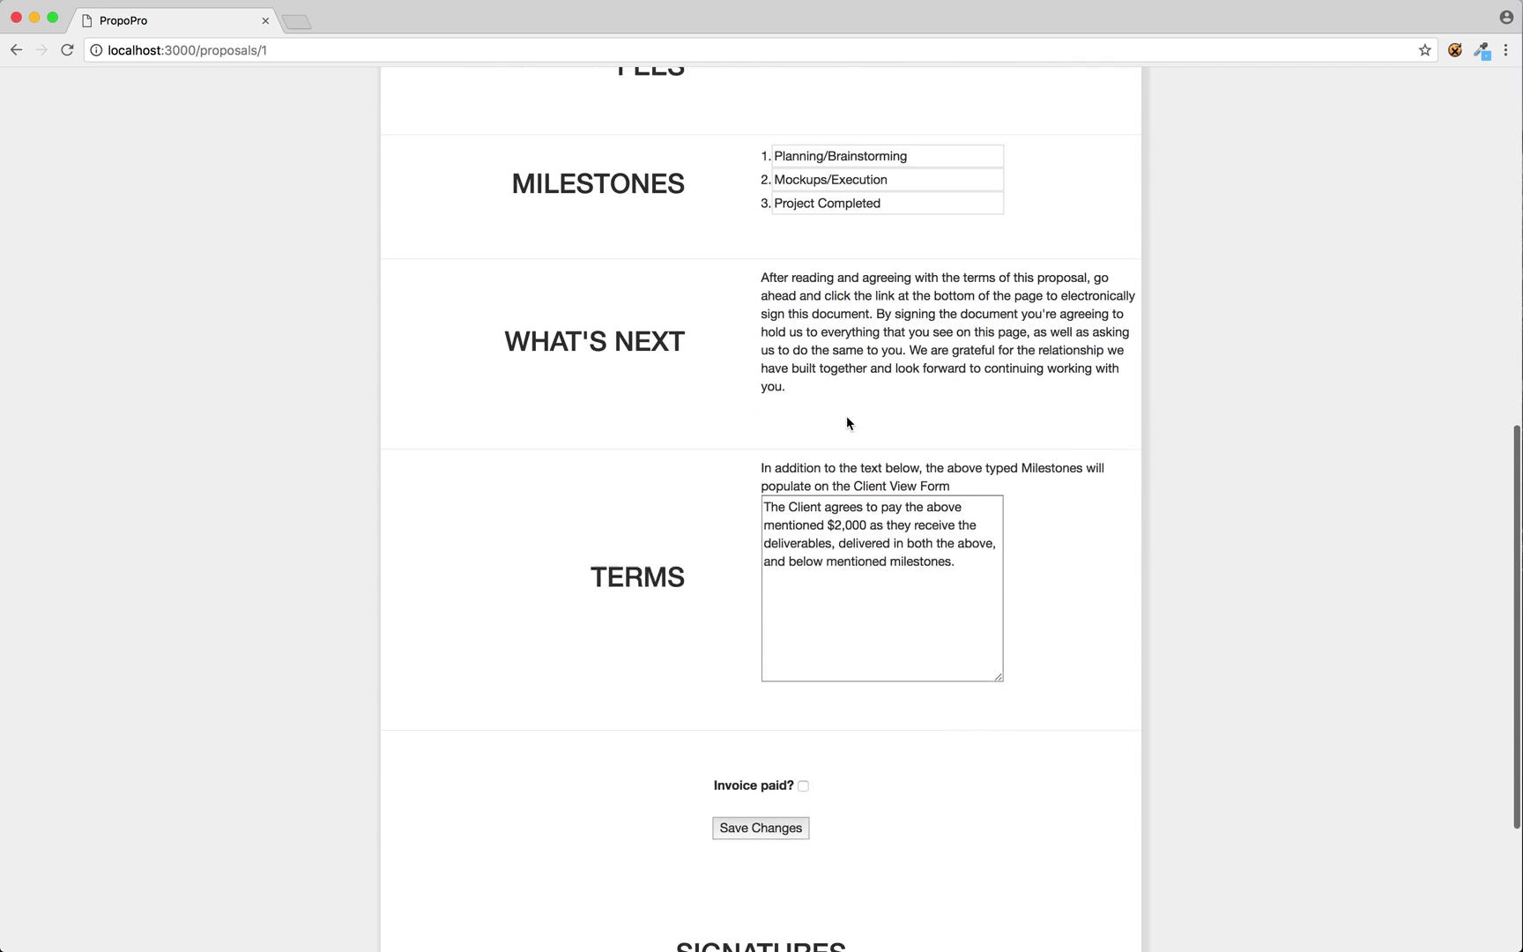
pyautogui.scroll(10, 846, 416)
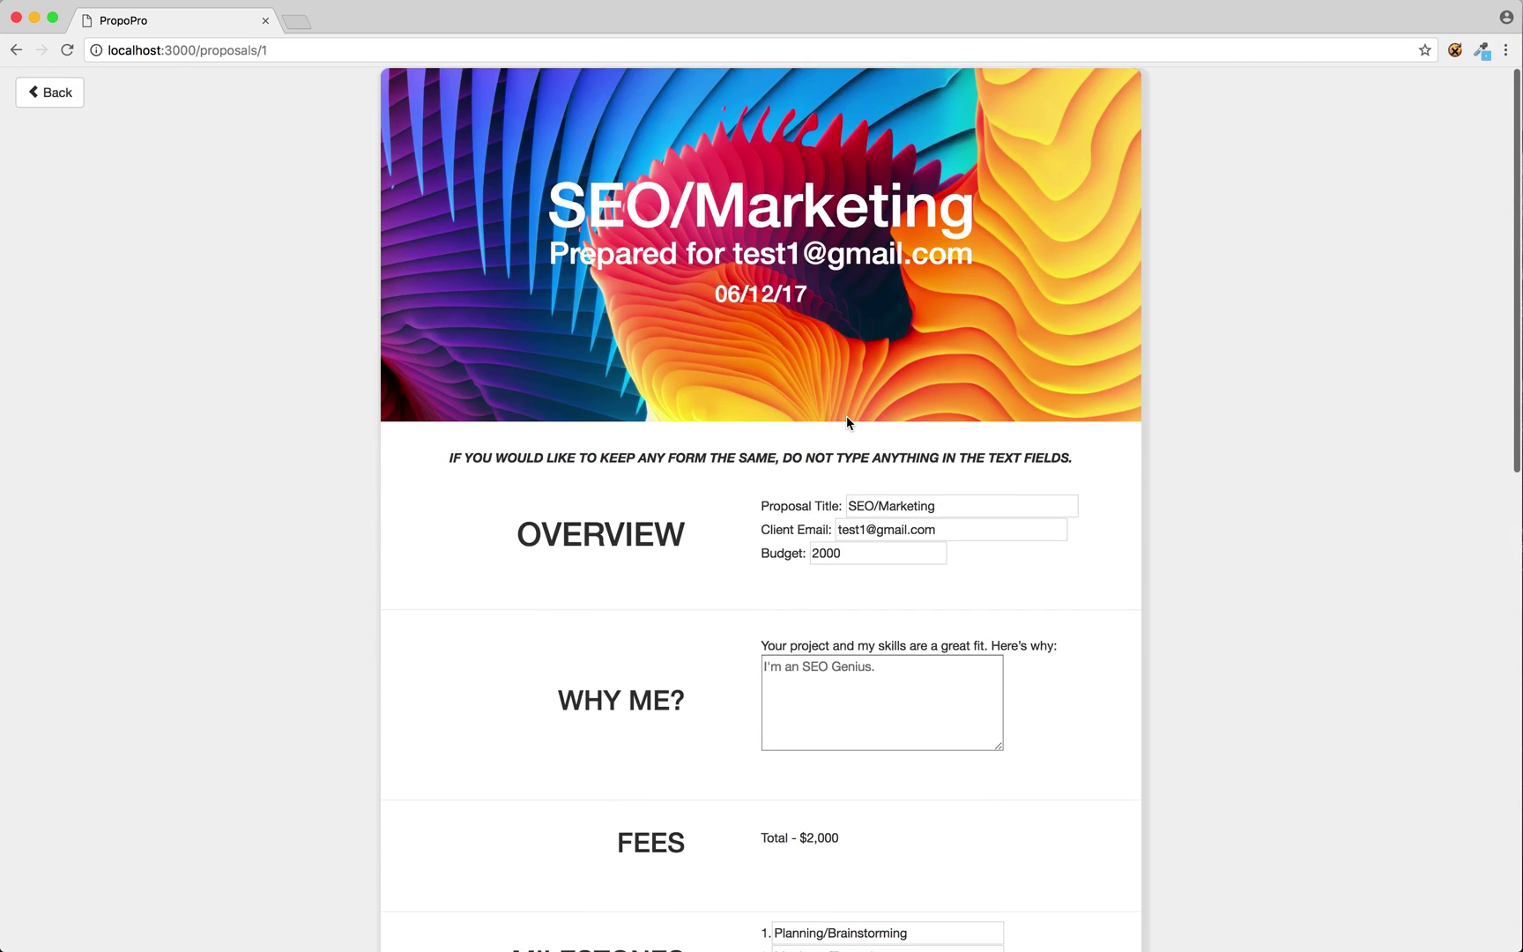
pyautogui.scroll(-10, 846, 416)
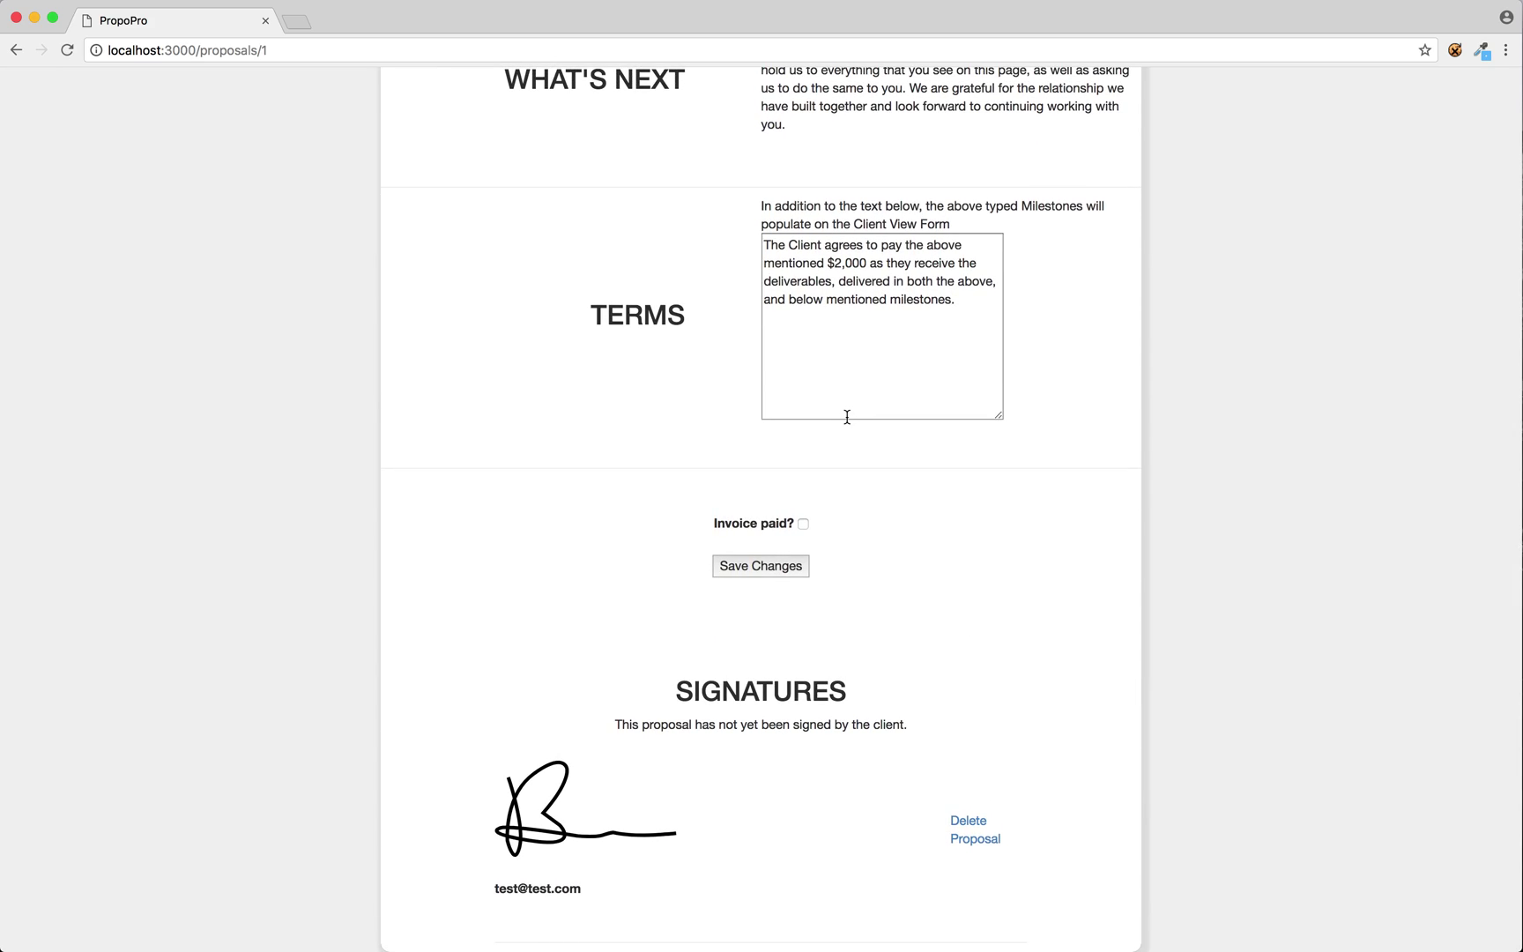
pyautogui.scroll(10, 846, 416)
pyautogui.scroll(-10, 803, 520)
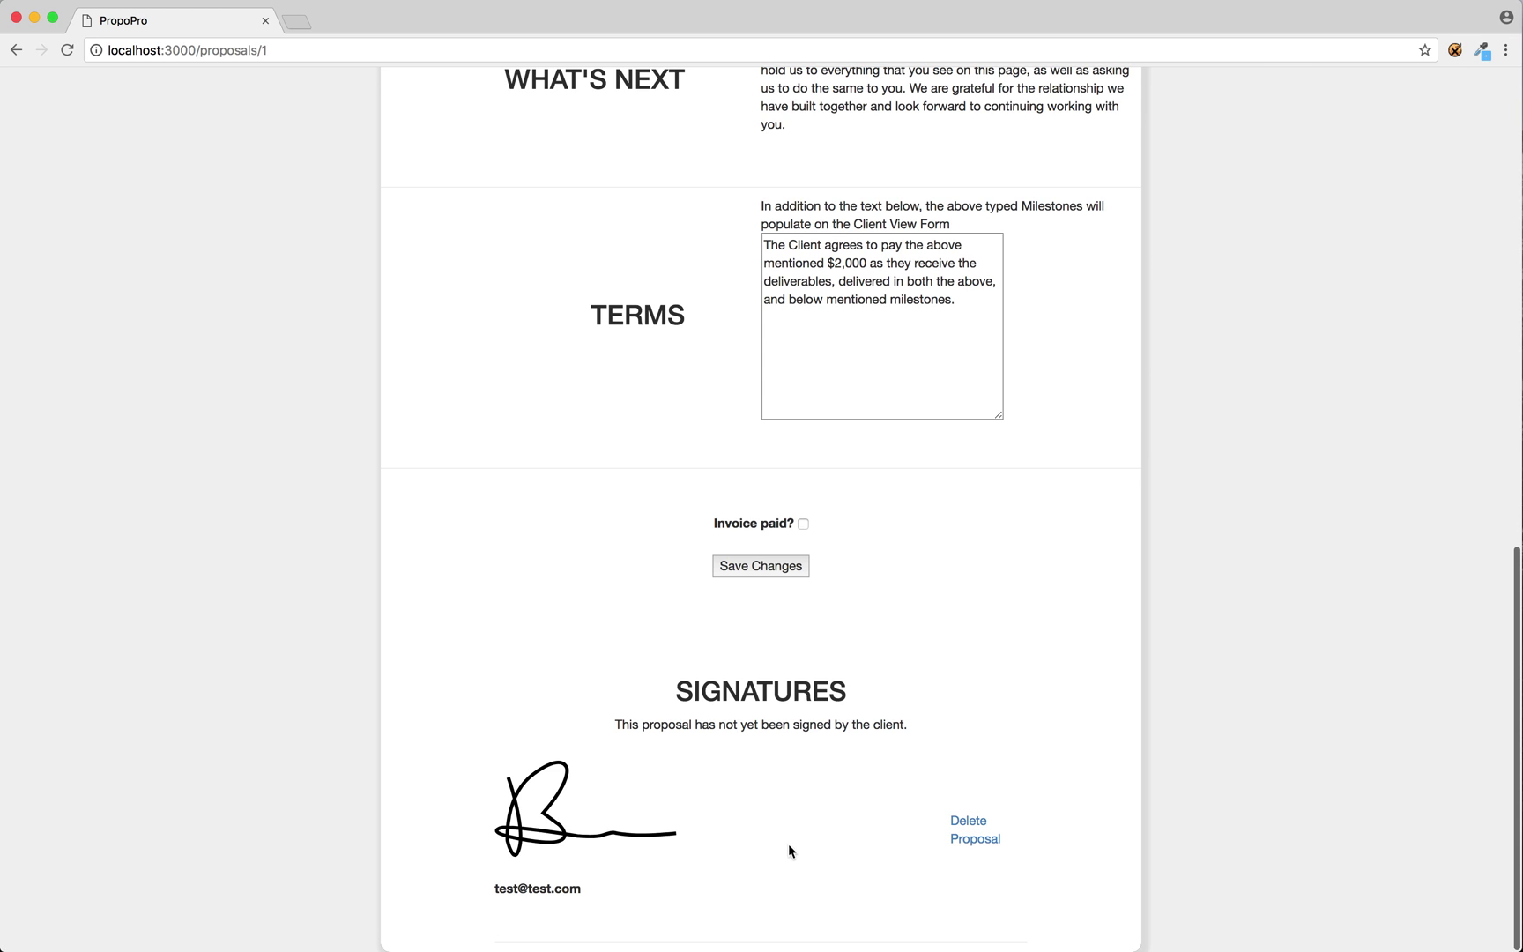
# Highlight the note saying the client hasn't signed, then return to the proposals list.
pyautogui.moveTo(618, 724); pyautogui.dragTo(904, 725)
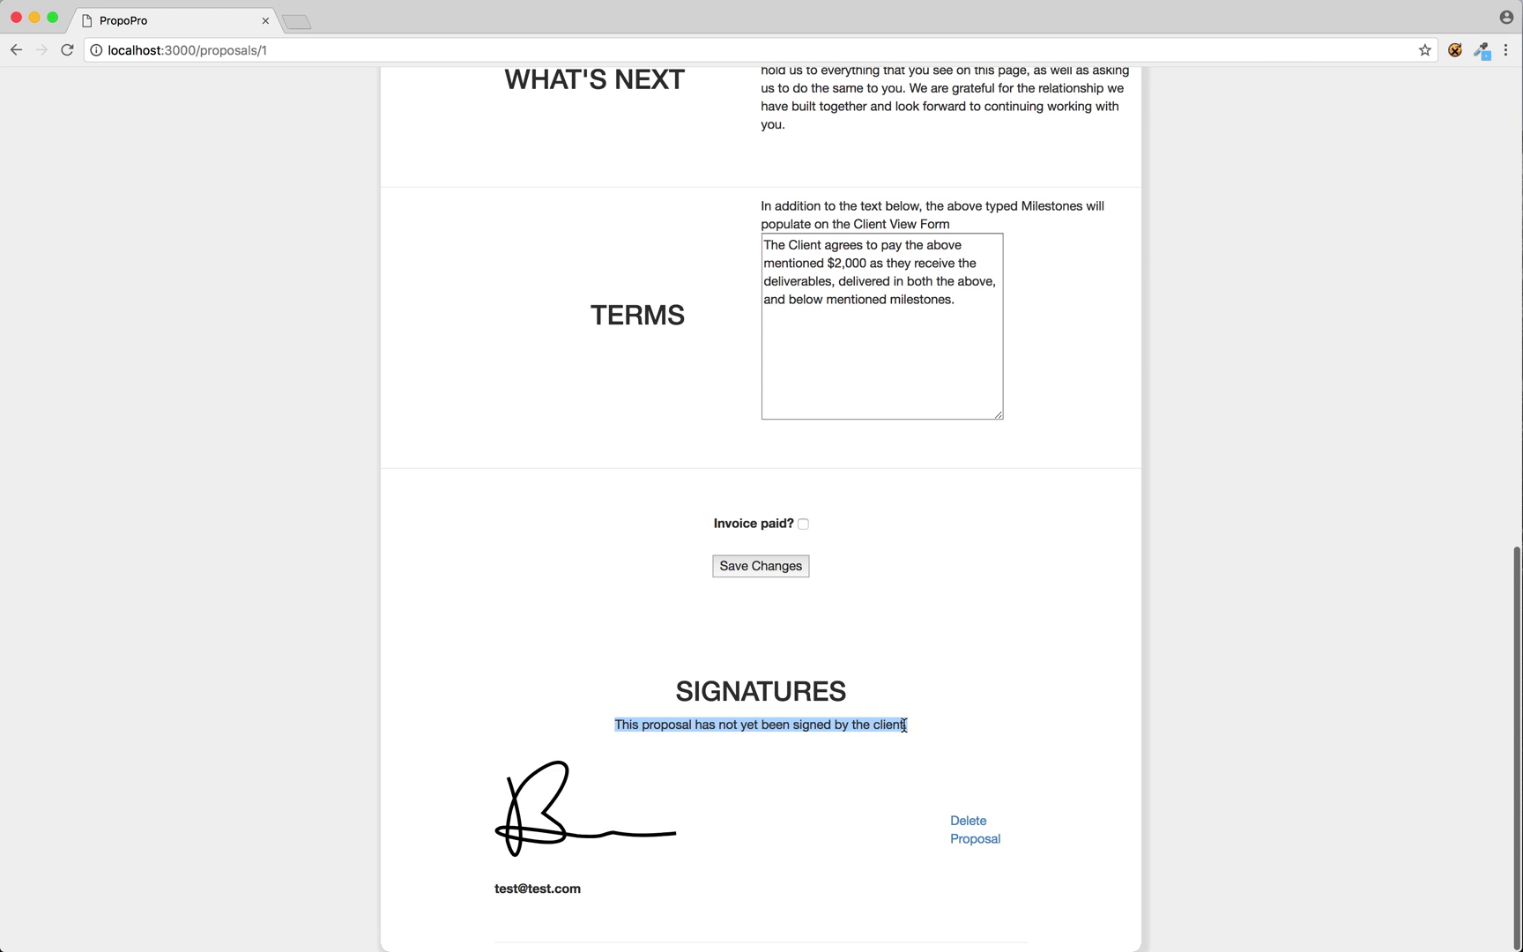
pyautogui.scroll(20, 904, 725)
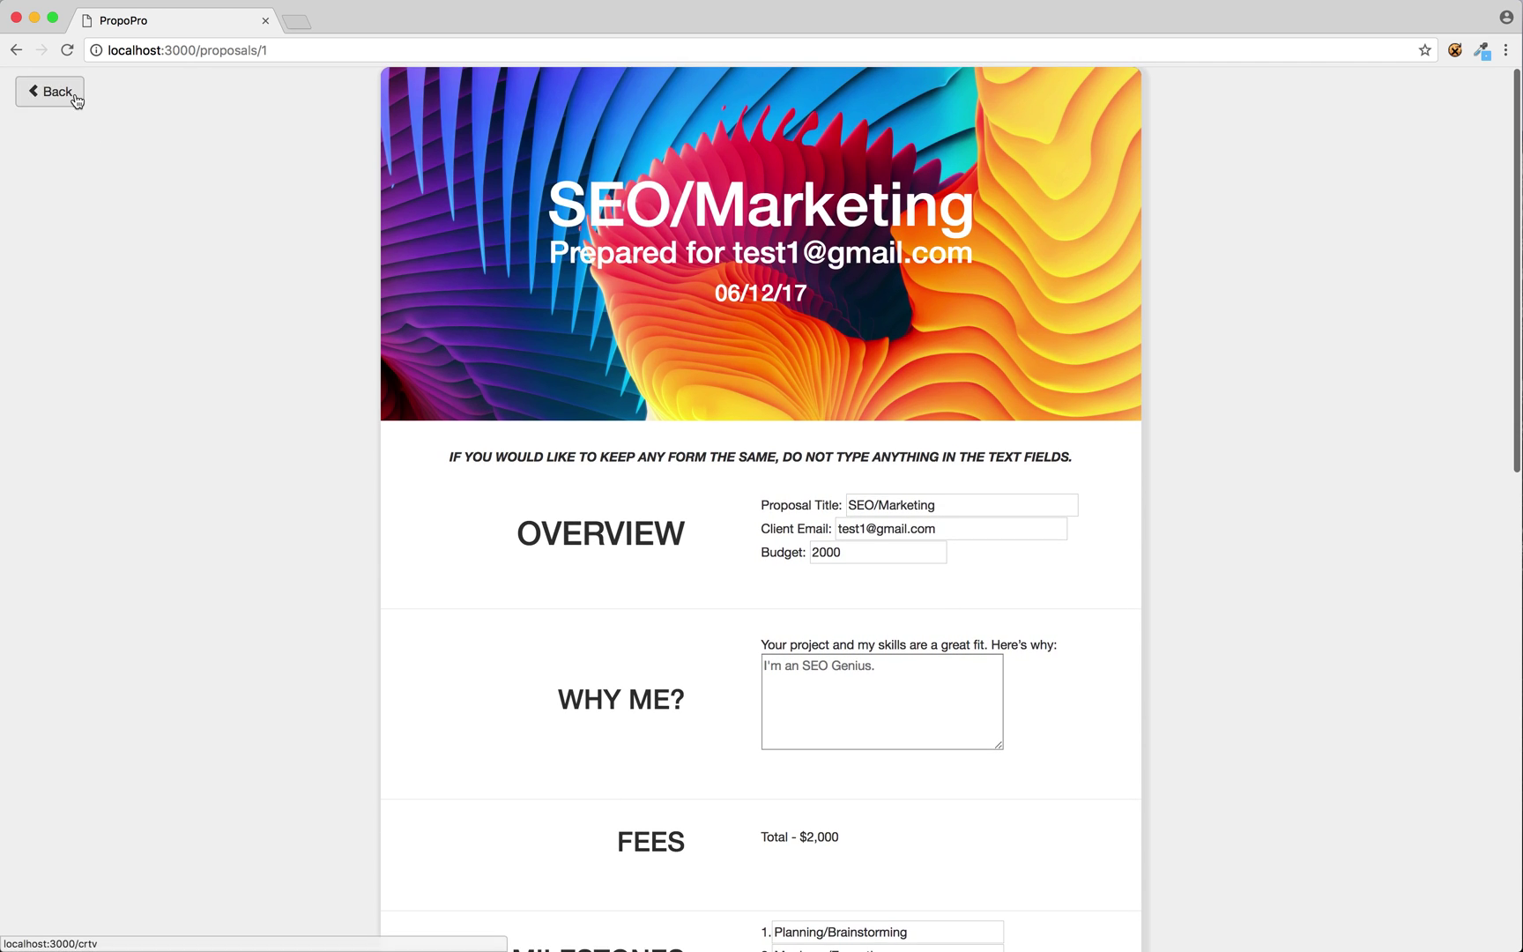
pyautogui.click(50, 90)
# Sign out, log in as the company with the client's e-mail and password, and open SEO/Marketing.
pyautogui.click(49, 255)
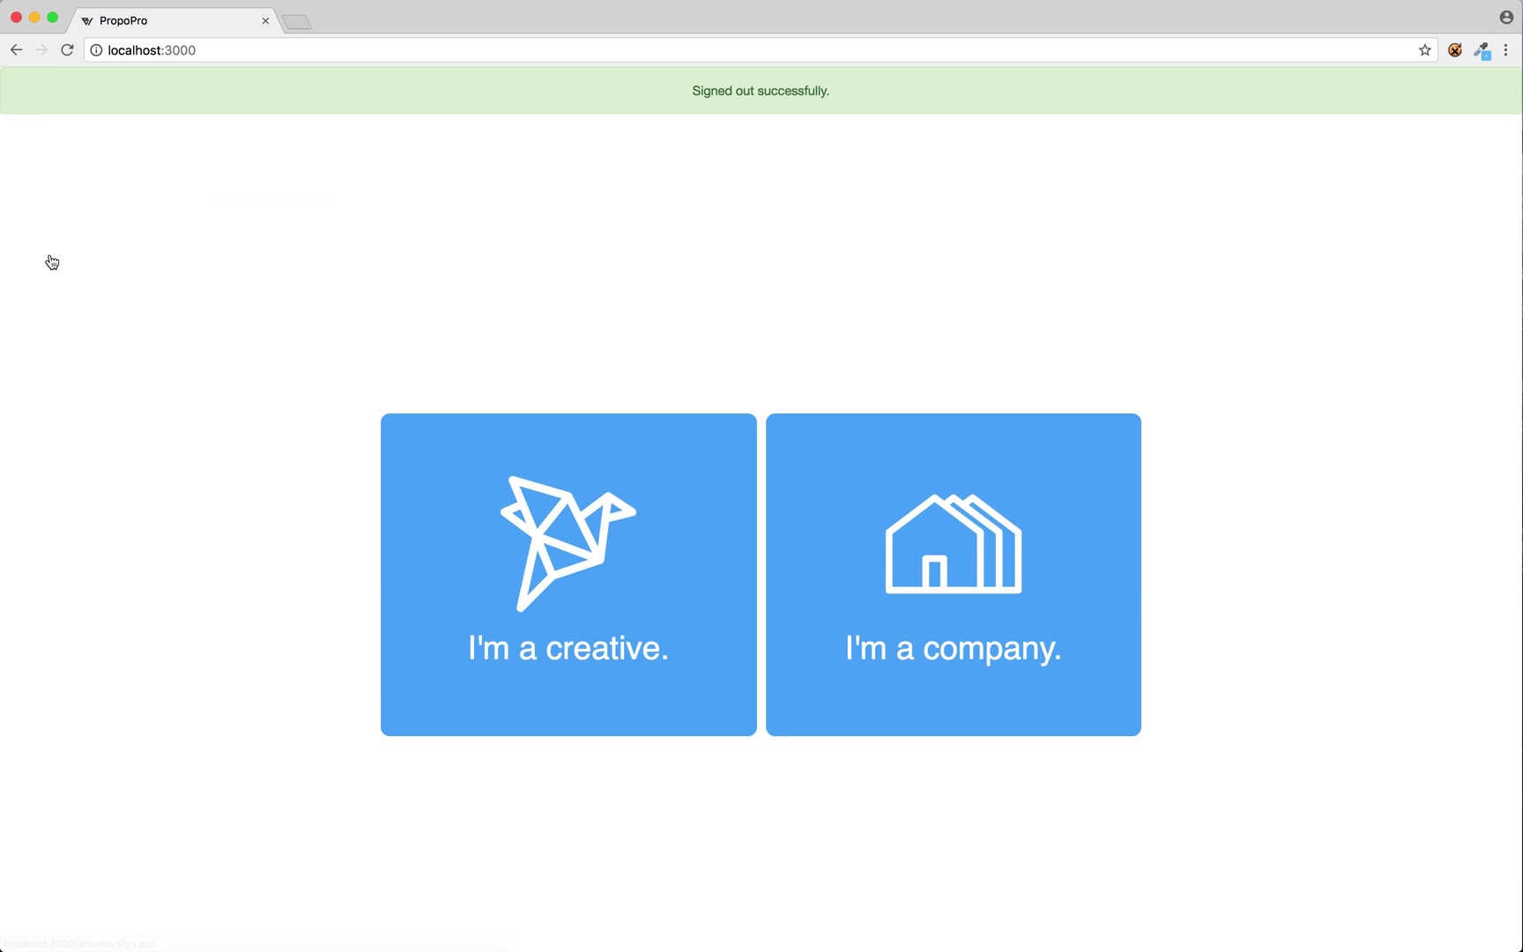
pyautogui.click(816, 530)
pyautogui.write('test1@gmail.com')
pyautogui.press('Tab')
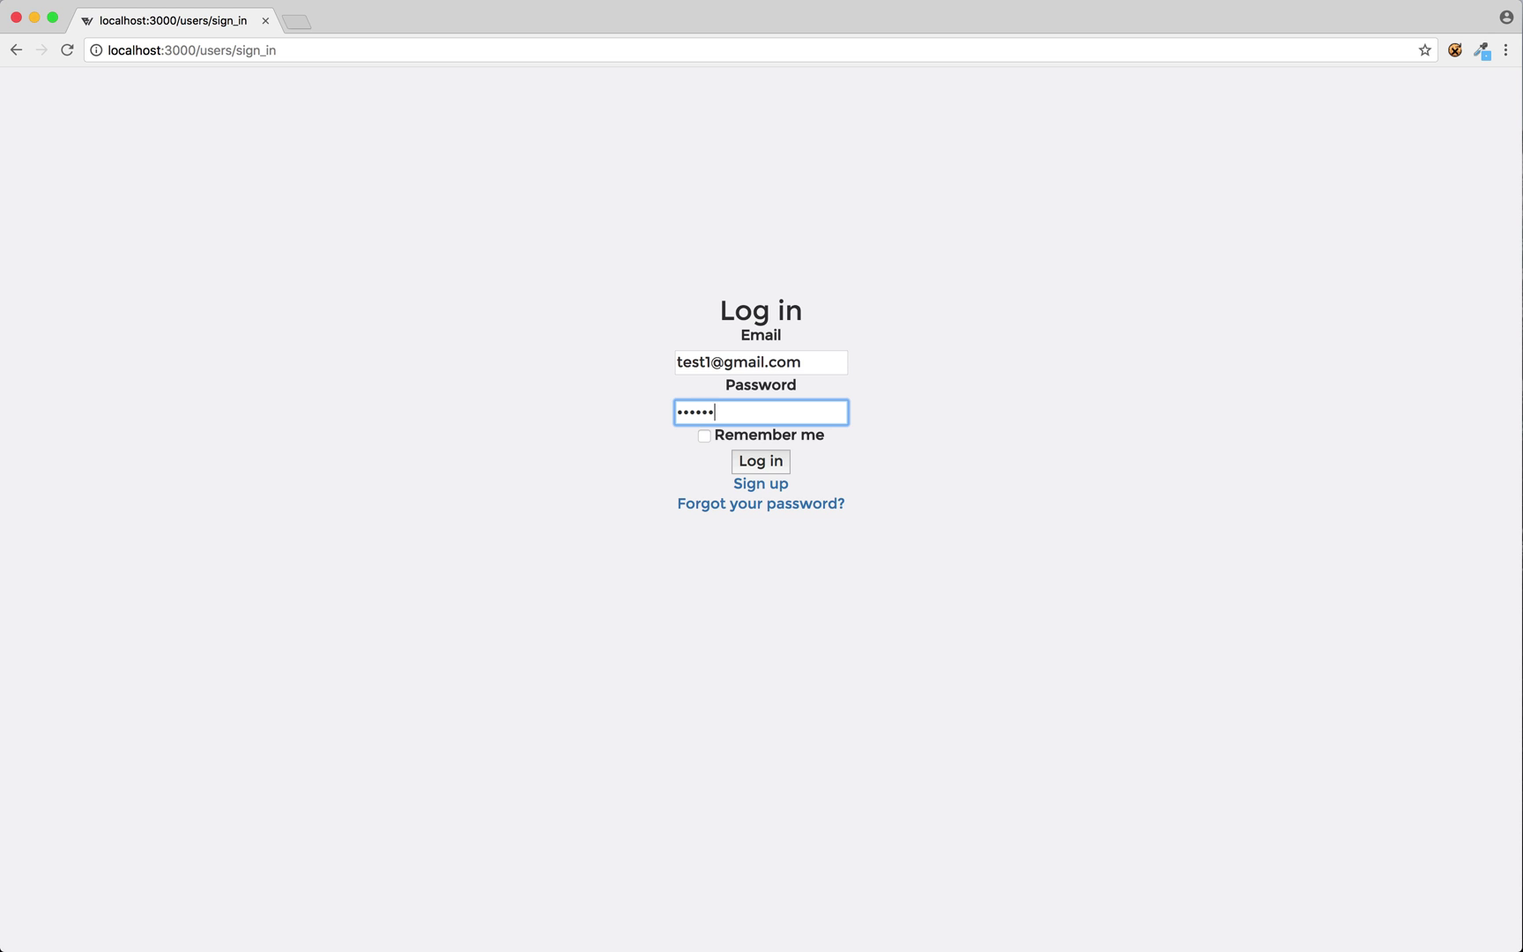
pyautogui.click(760, 467)
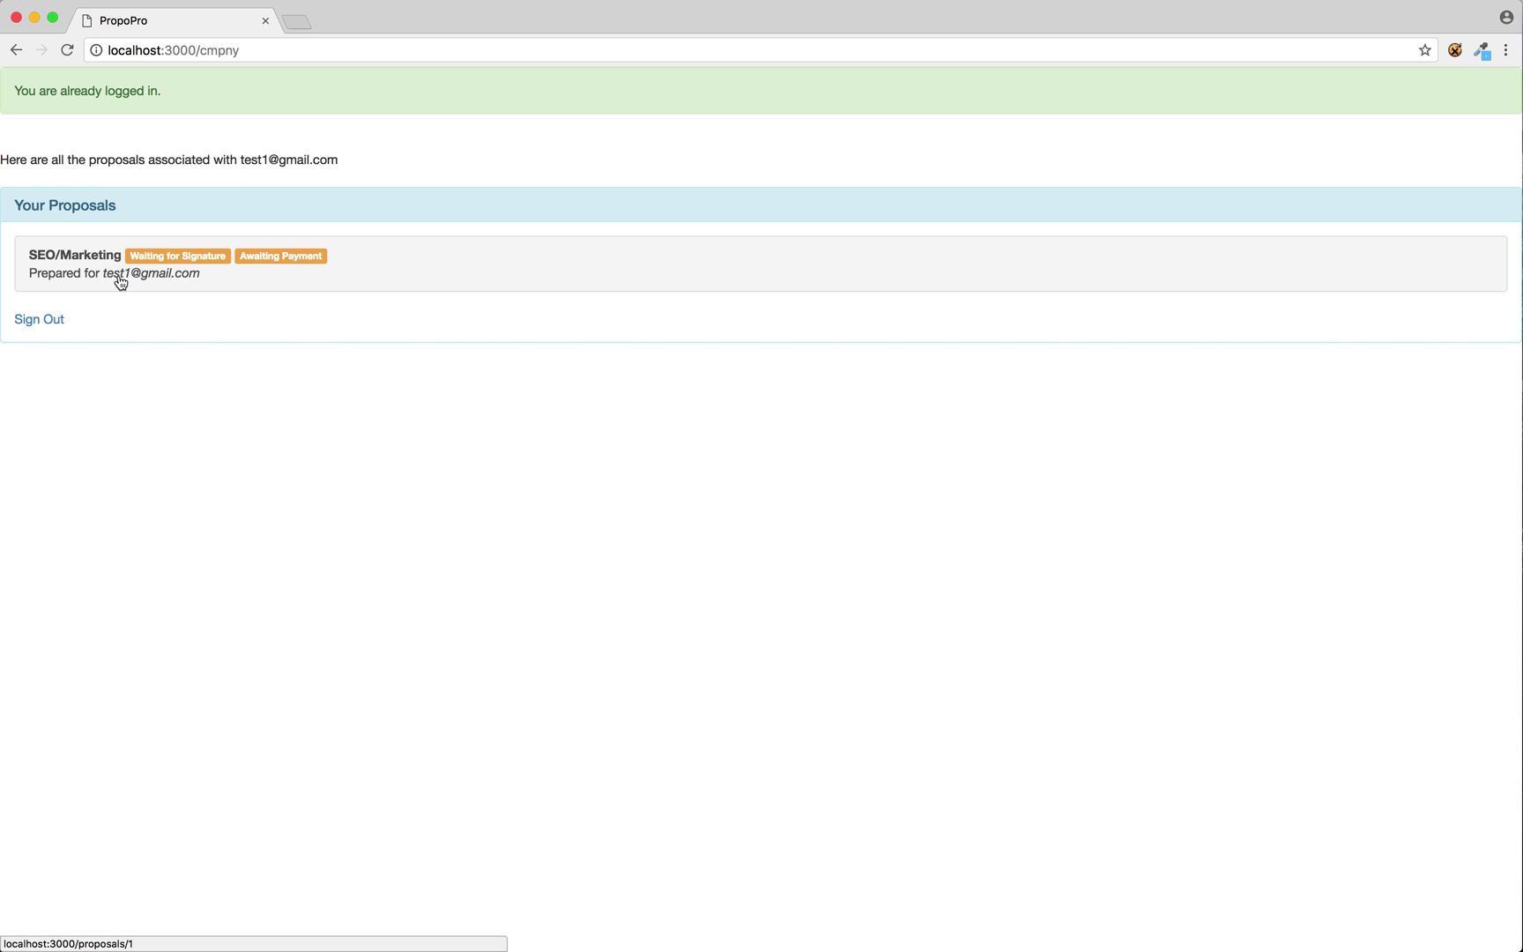
pyautogui.click(159, 275)
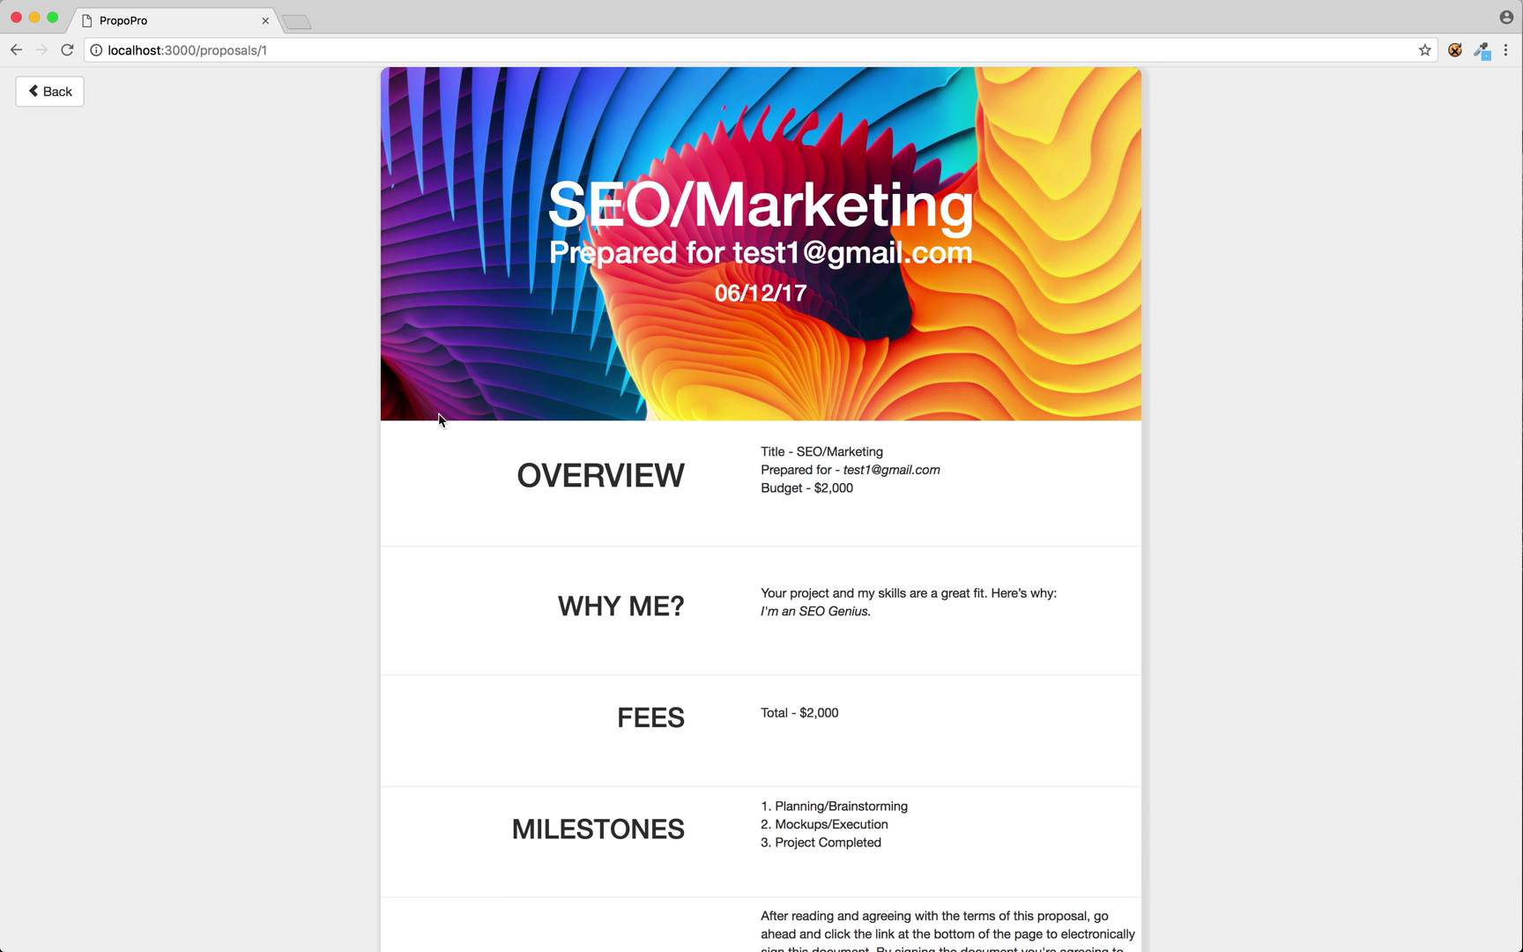
# Scroll through the SEO/Marketing proposal, then open its signing form.
pyautogui.scroll(-5, 642, 477)
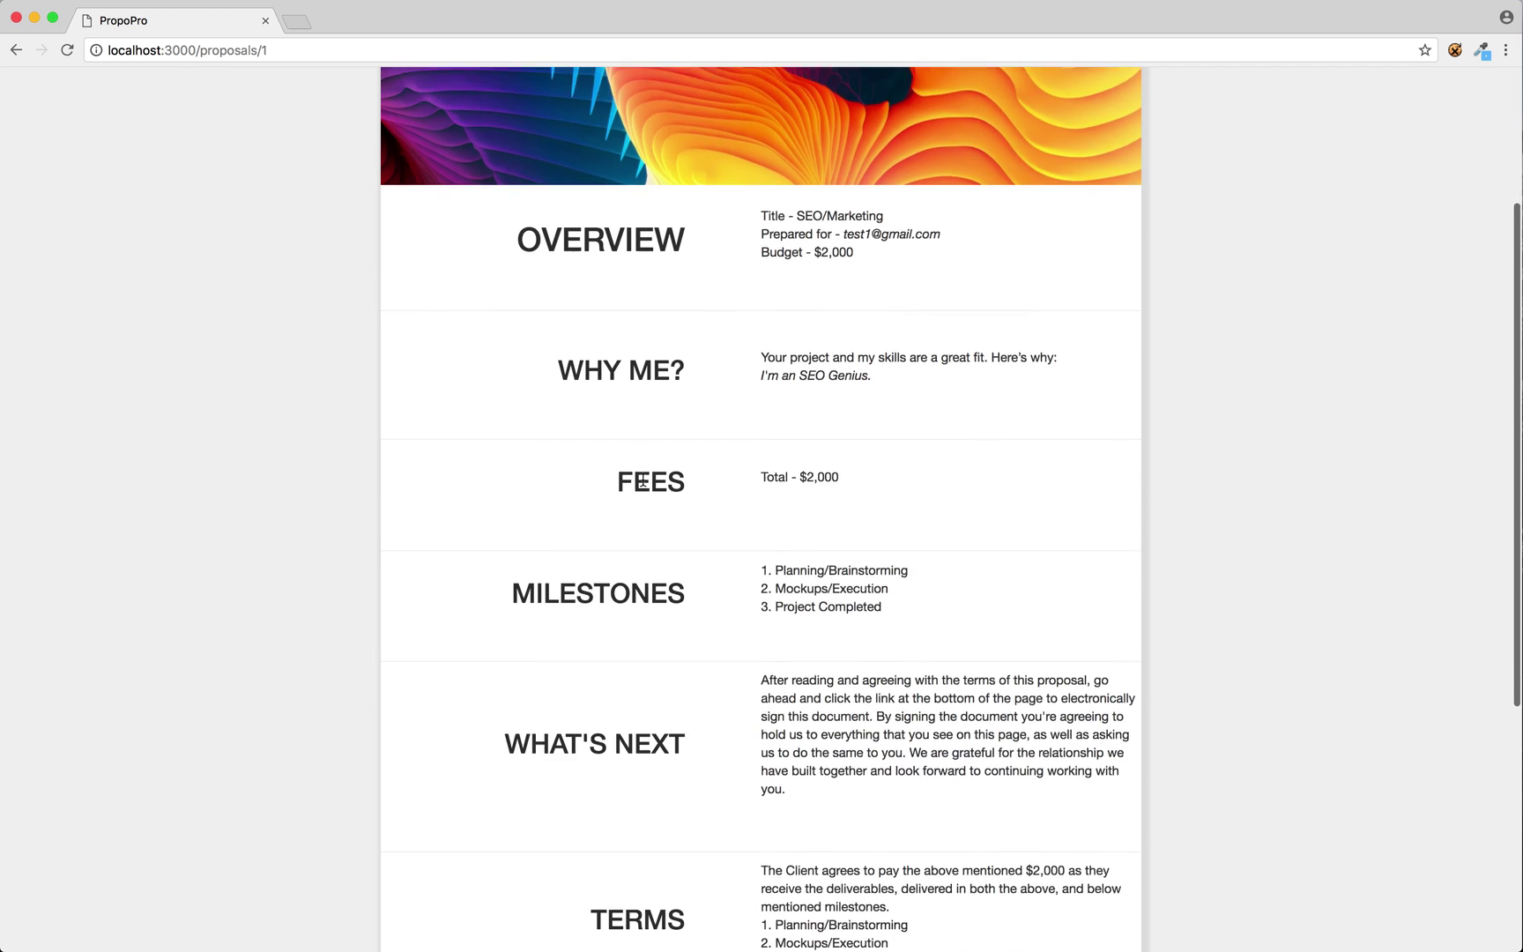
pyautogui.scroll(-4, 740, 566)
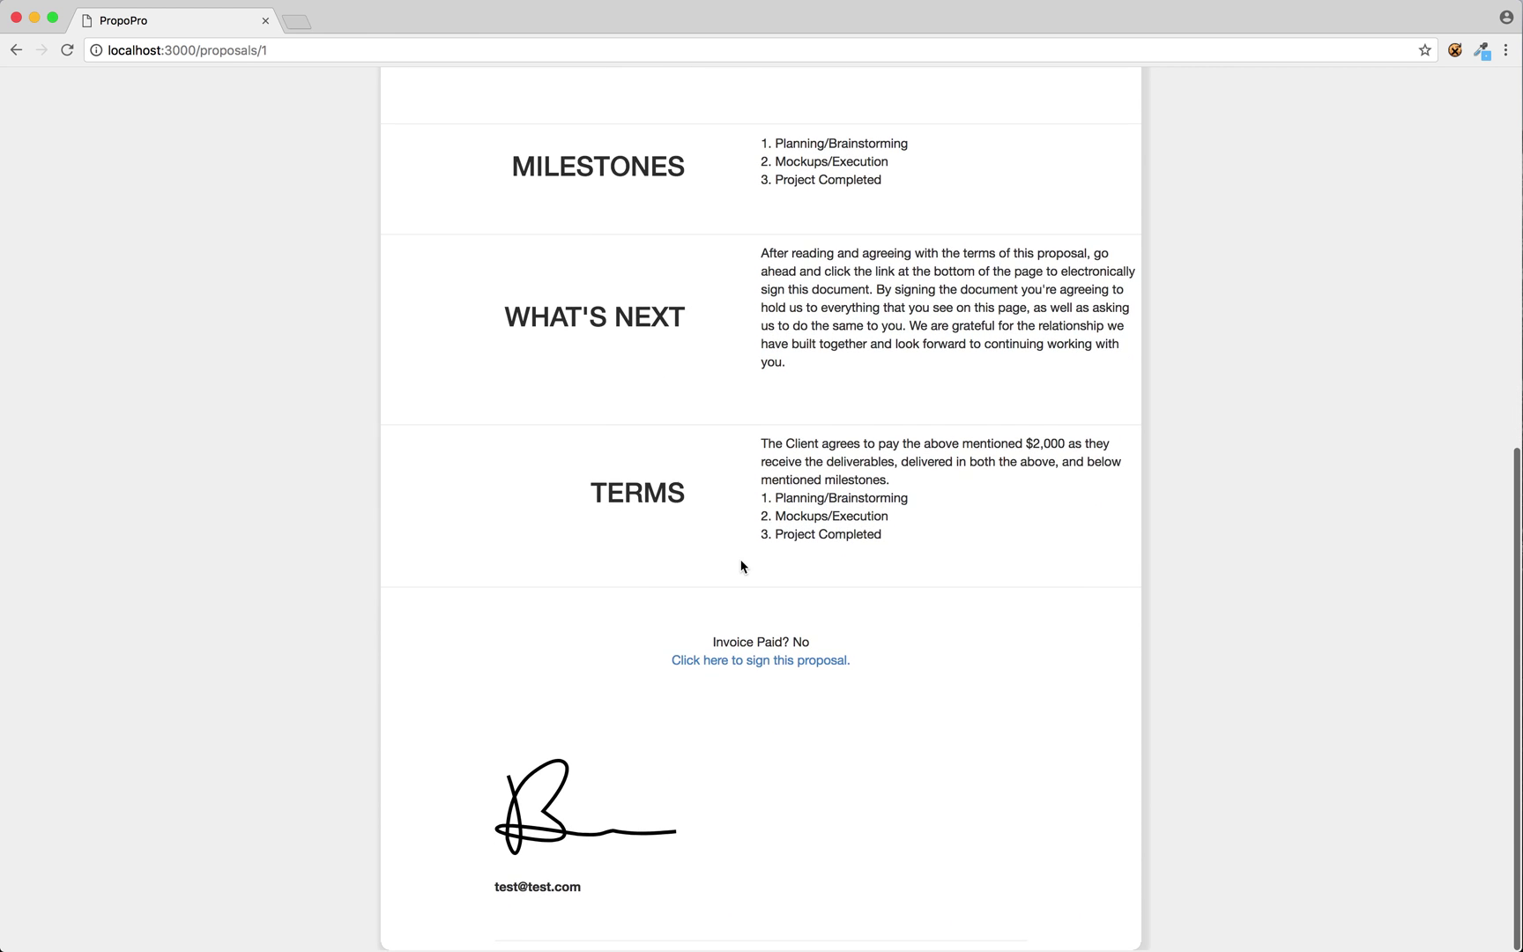
pyautogui.scroll(4, 741, 566)
pyautogui.scroll(5, 741, 566)
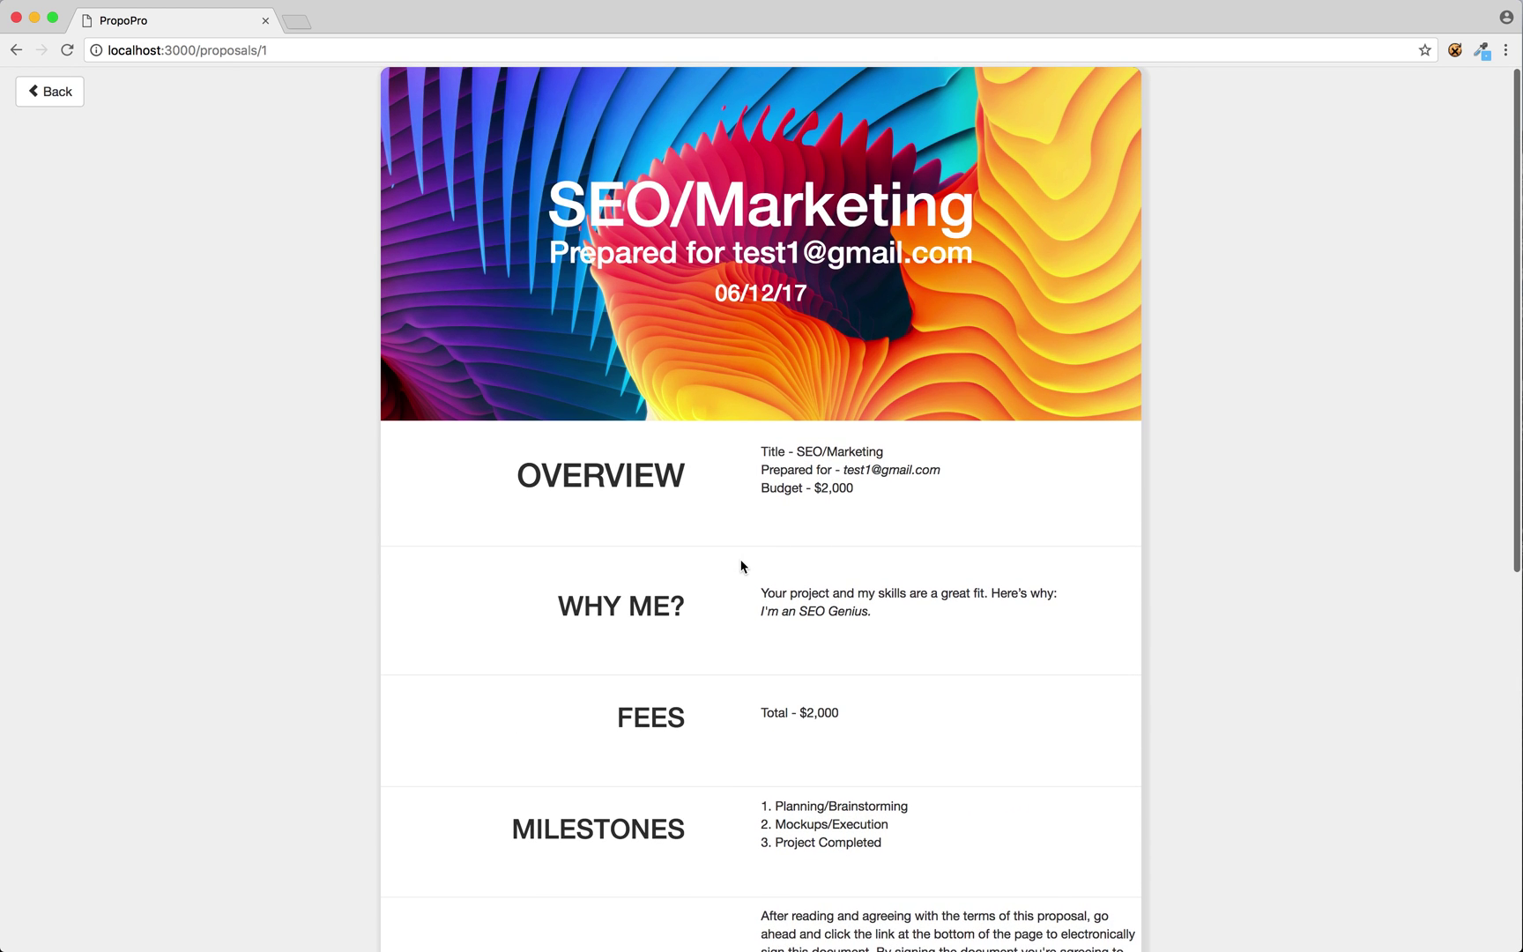
pyautogui.scroll(-2, 740, 566)
pyautogui.scroll(-6, 741, 566)
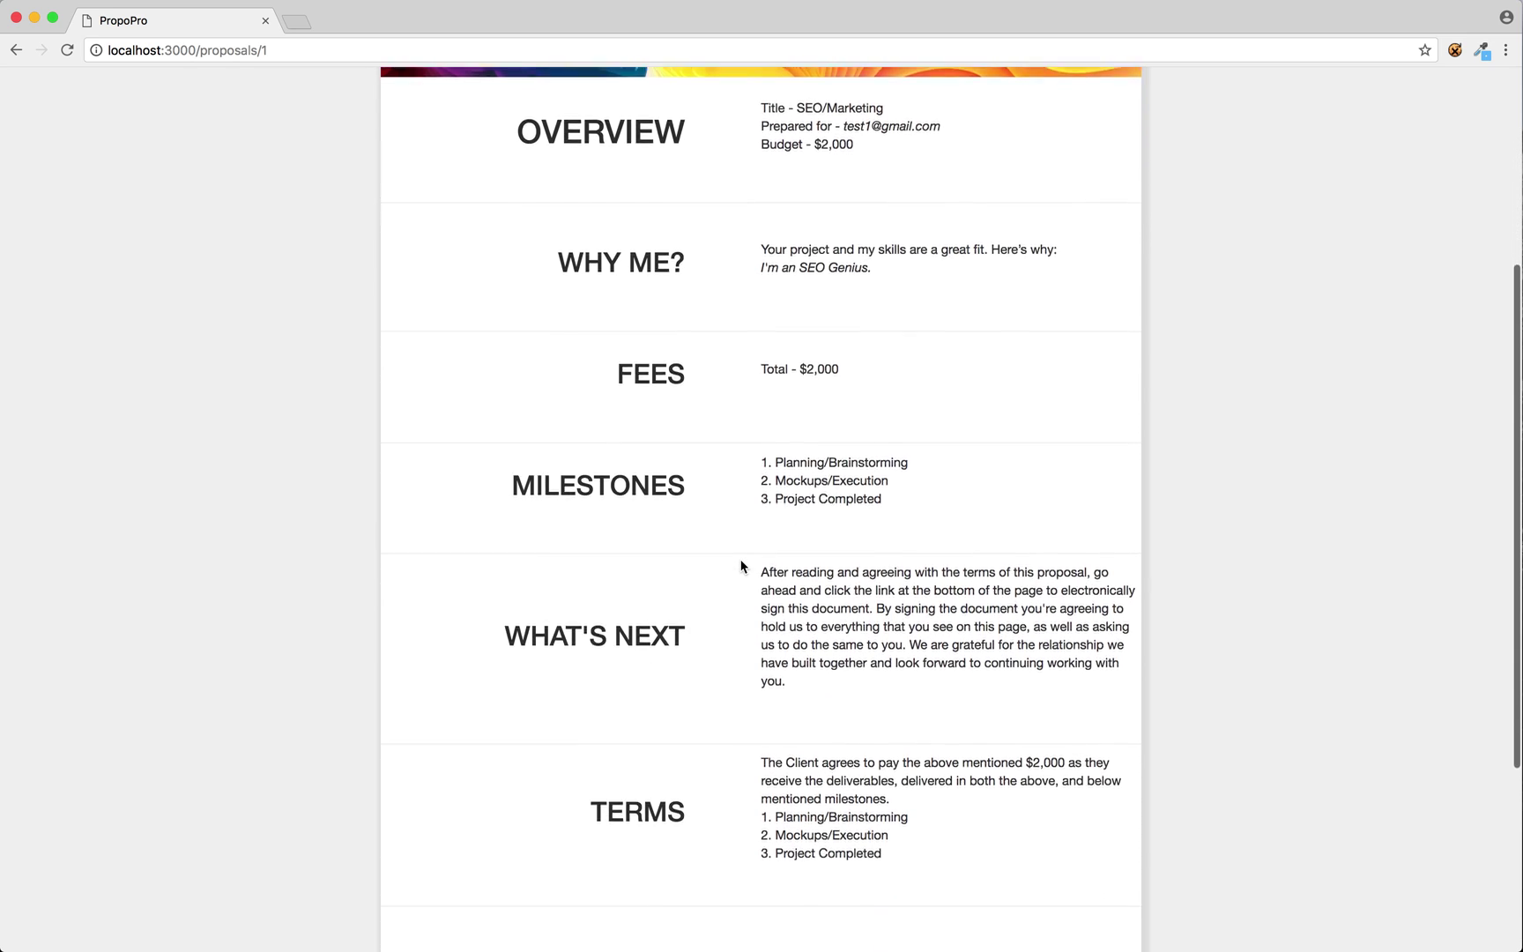
pyautogui.scroll(5, 761, 523)
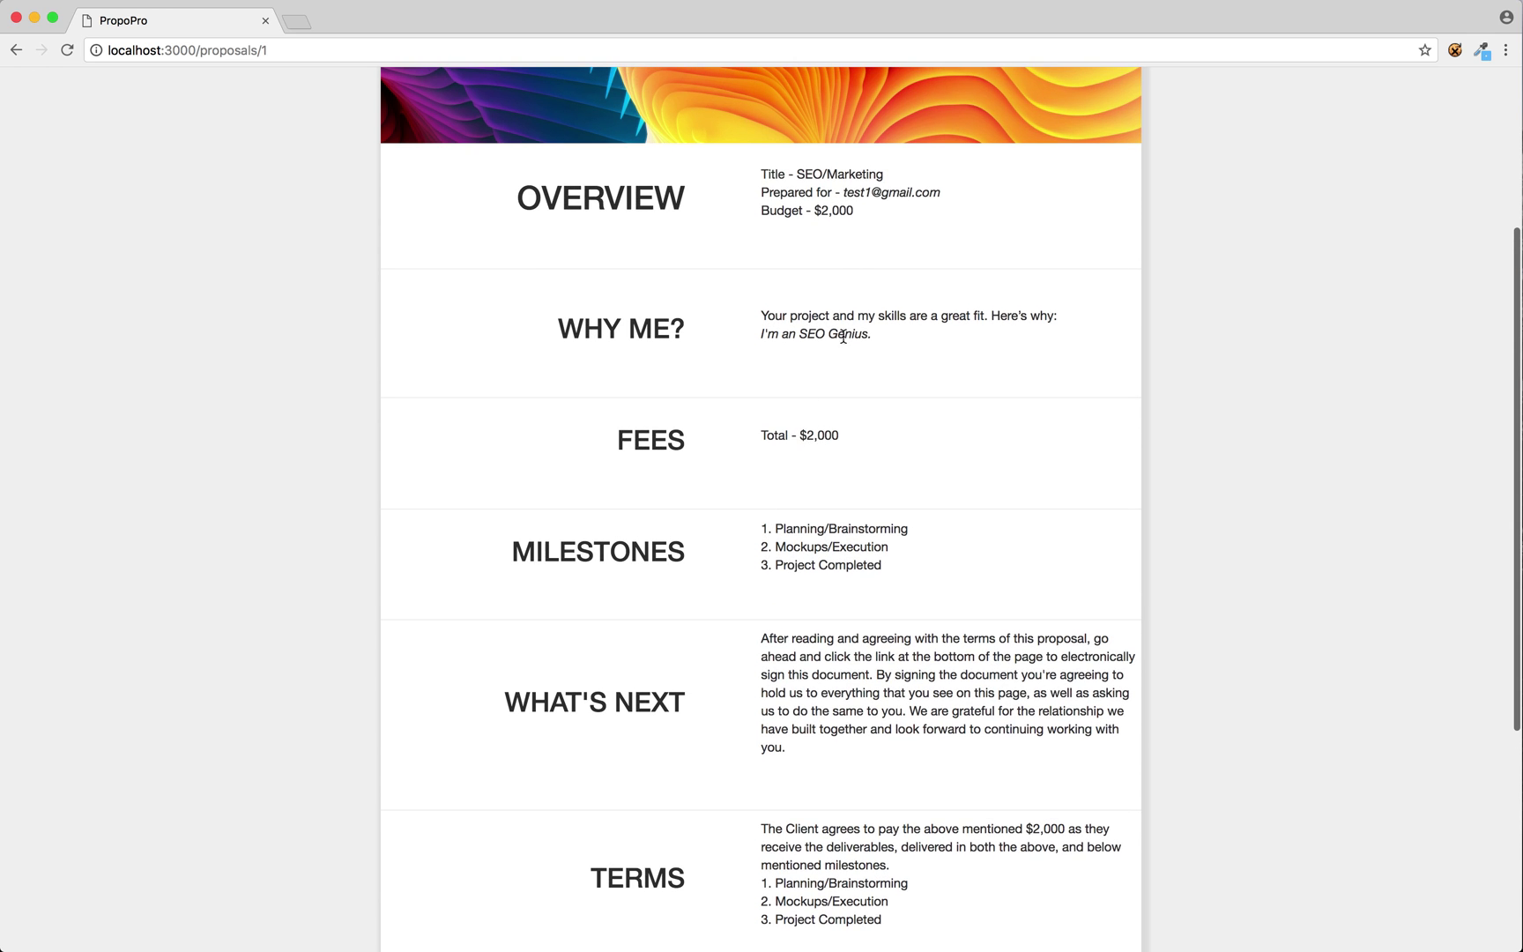
pyautogui.scroll(-4, 848, 557)
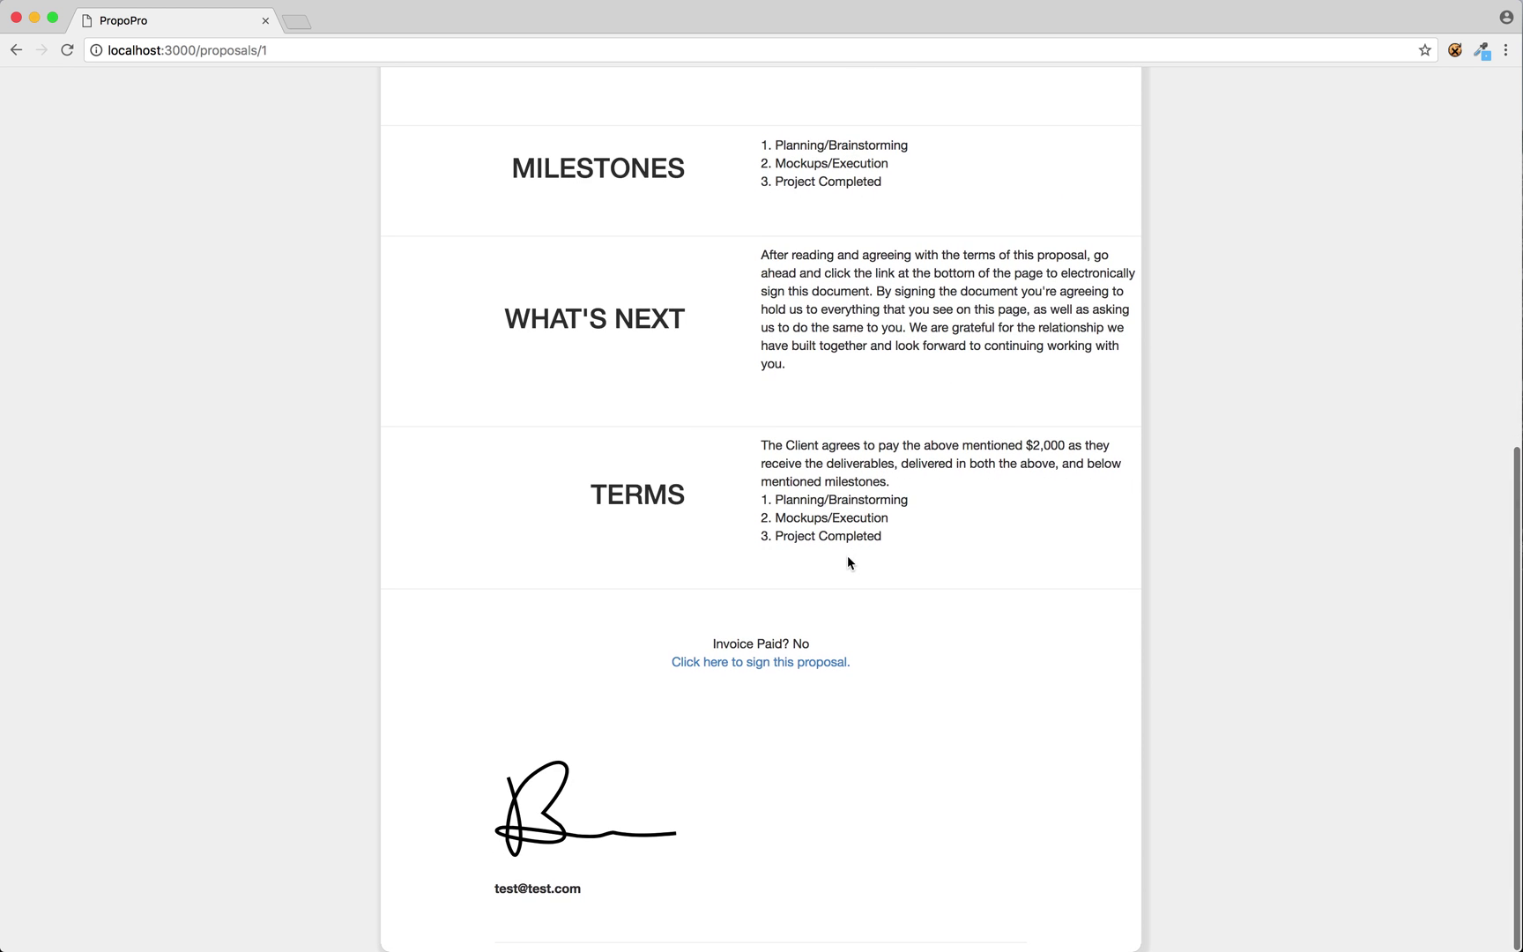
pyautogui.scroll(7, 848, 557)
pyautogui.scroll(1, 848, 561)
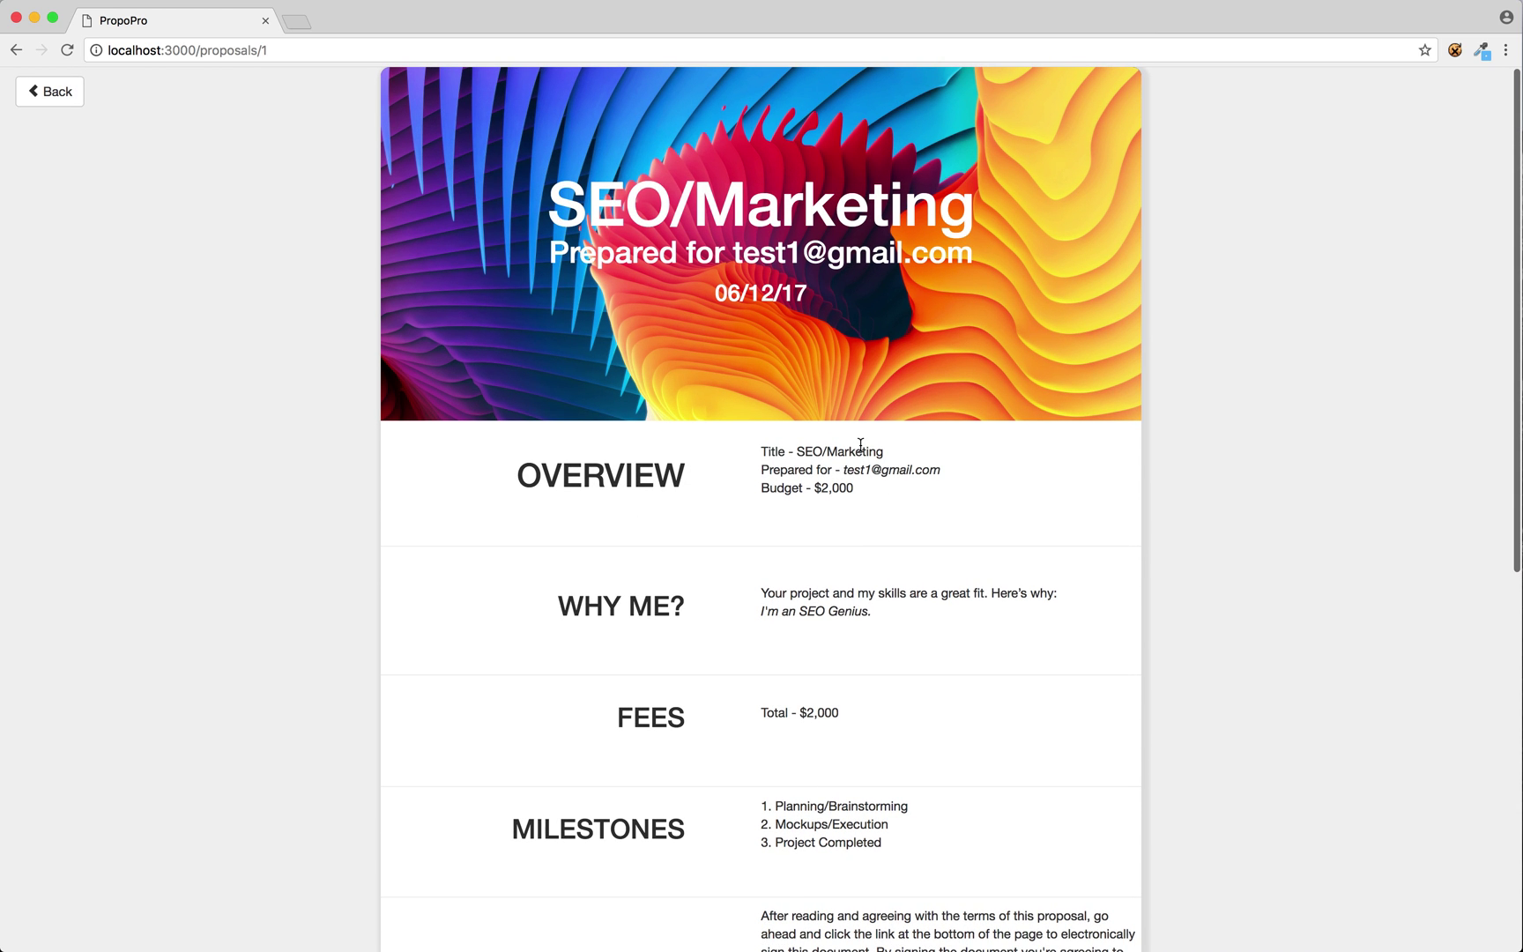
pyautogui.scroll(-6, 844, 449)
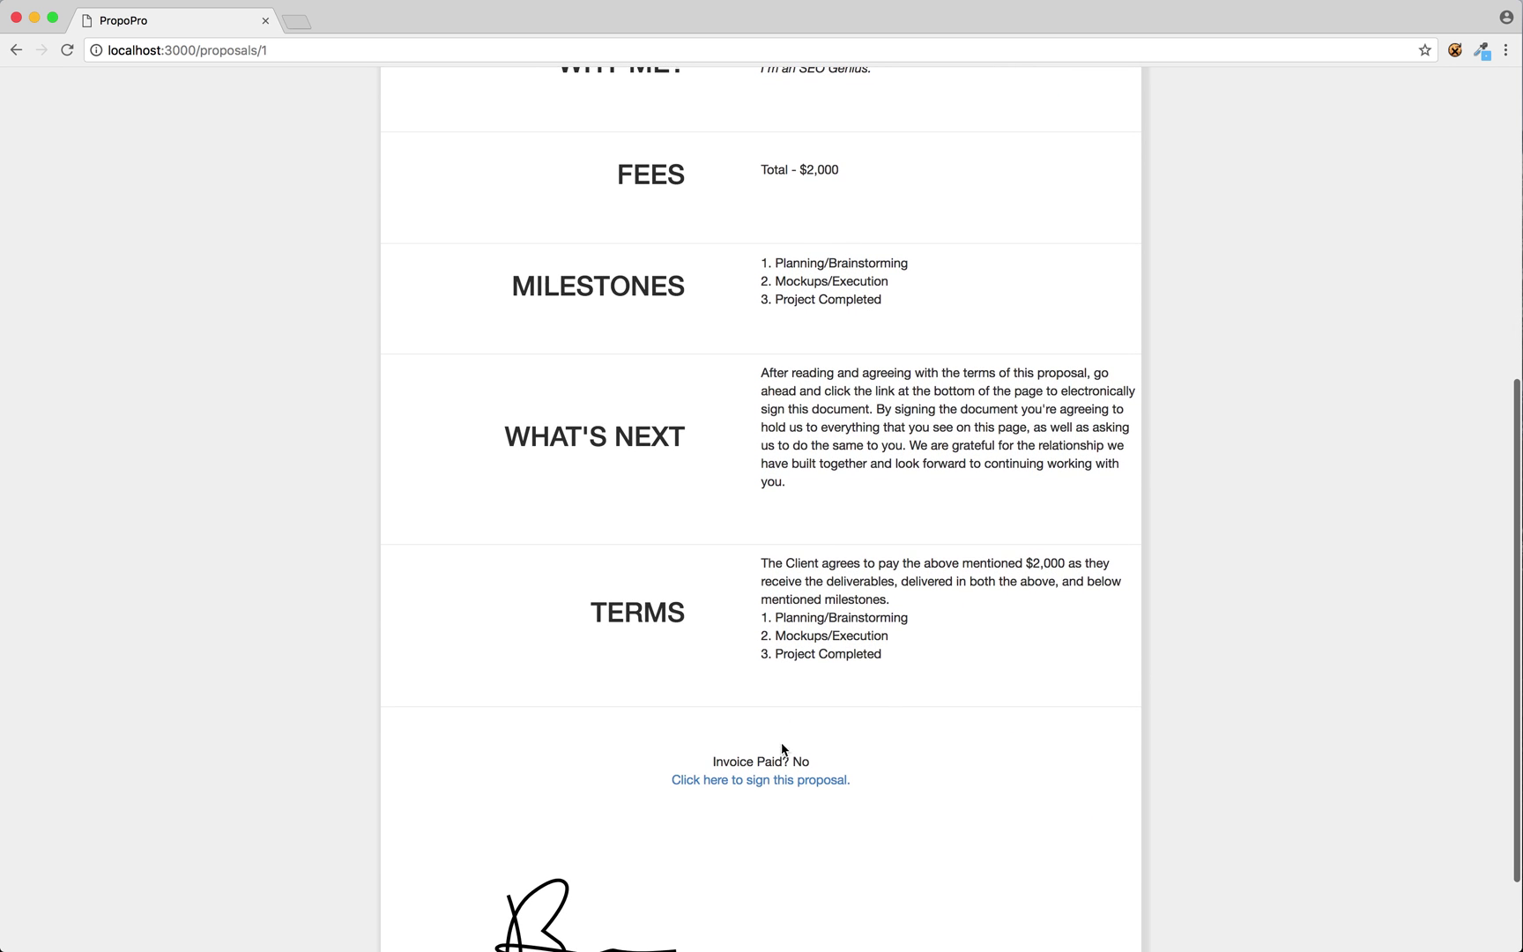
pyautogui.click(775, 784)
# Enter the signer's name and password, accept the terms, and sign the proposal.
pyautogui.click(148, 120)
pyautogui.write('TEST CLIENT')
pyautogui.press('Tab')
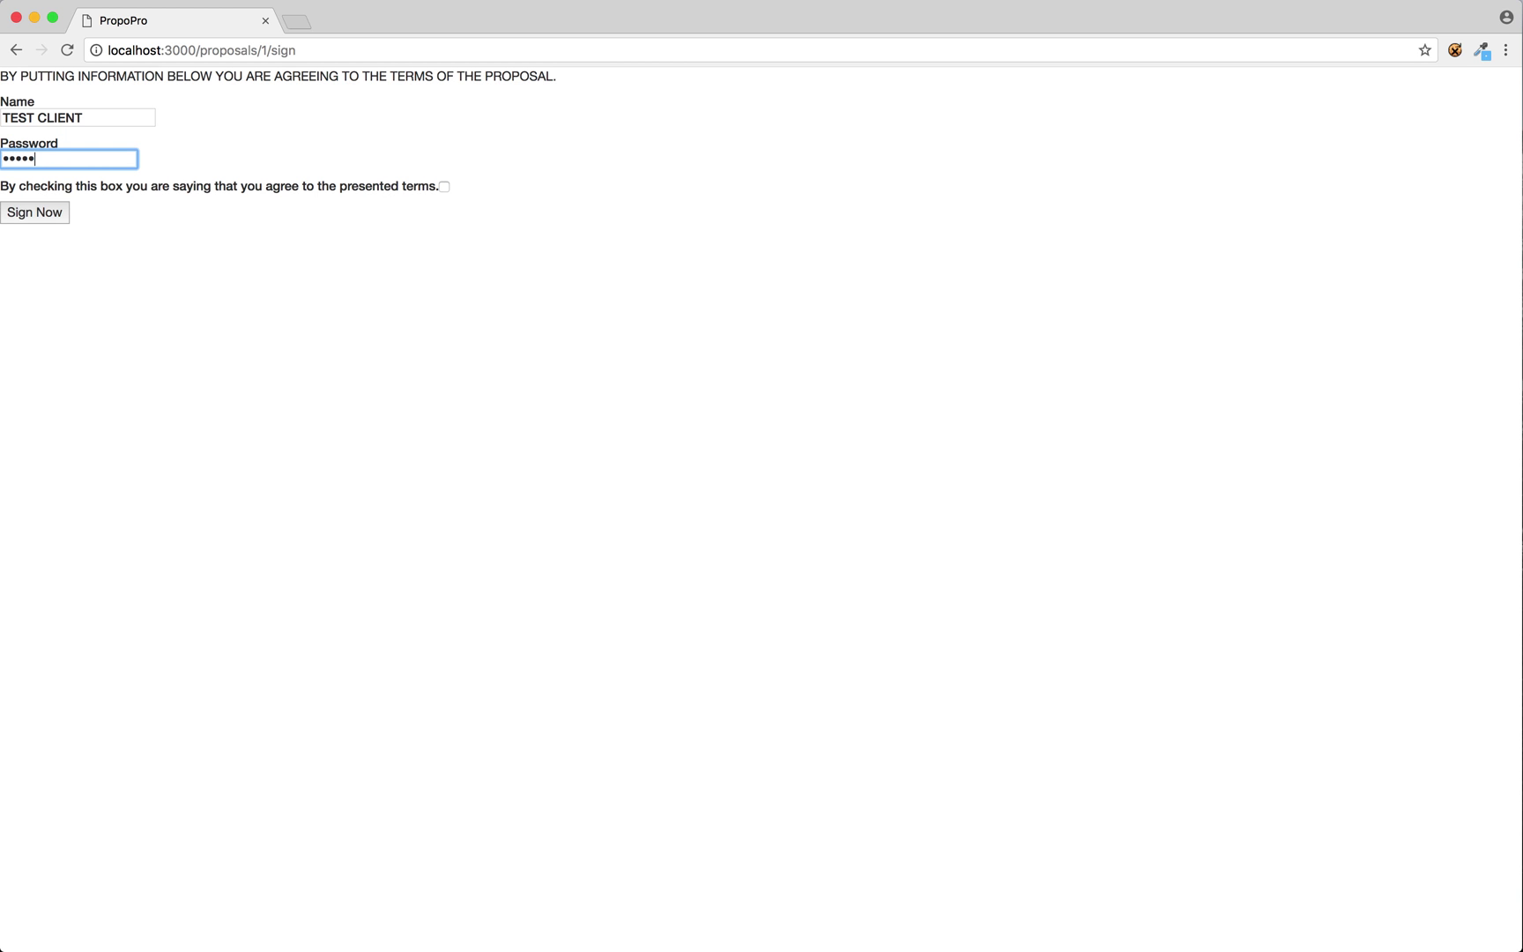
pyautogui.write('password123')
pyautogui.click(444, 187)
pyautogui.click(36, 219)
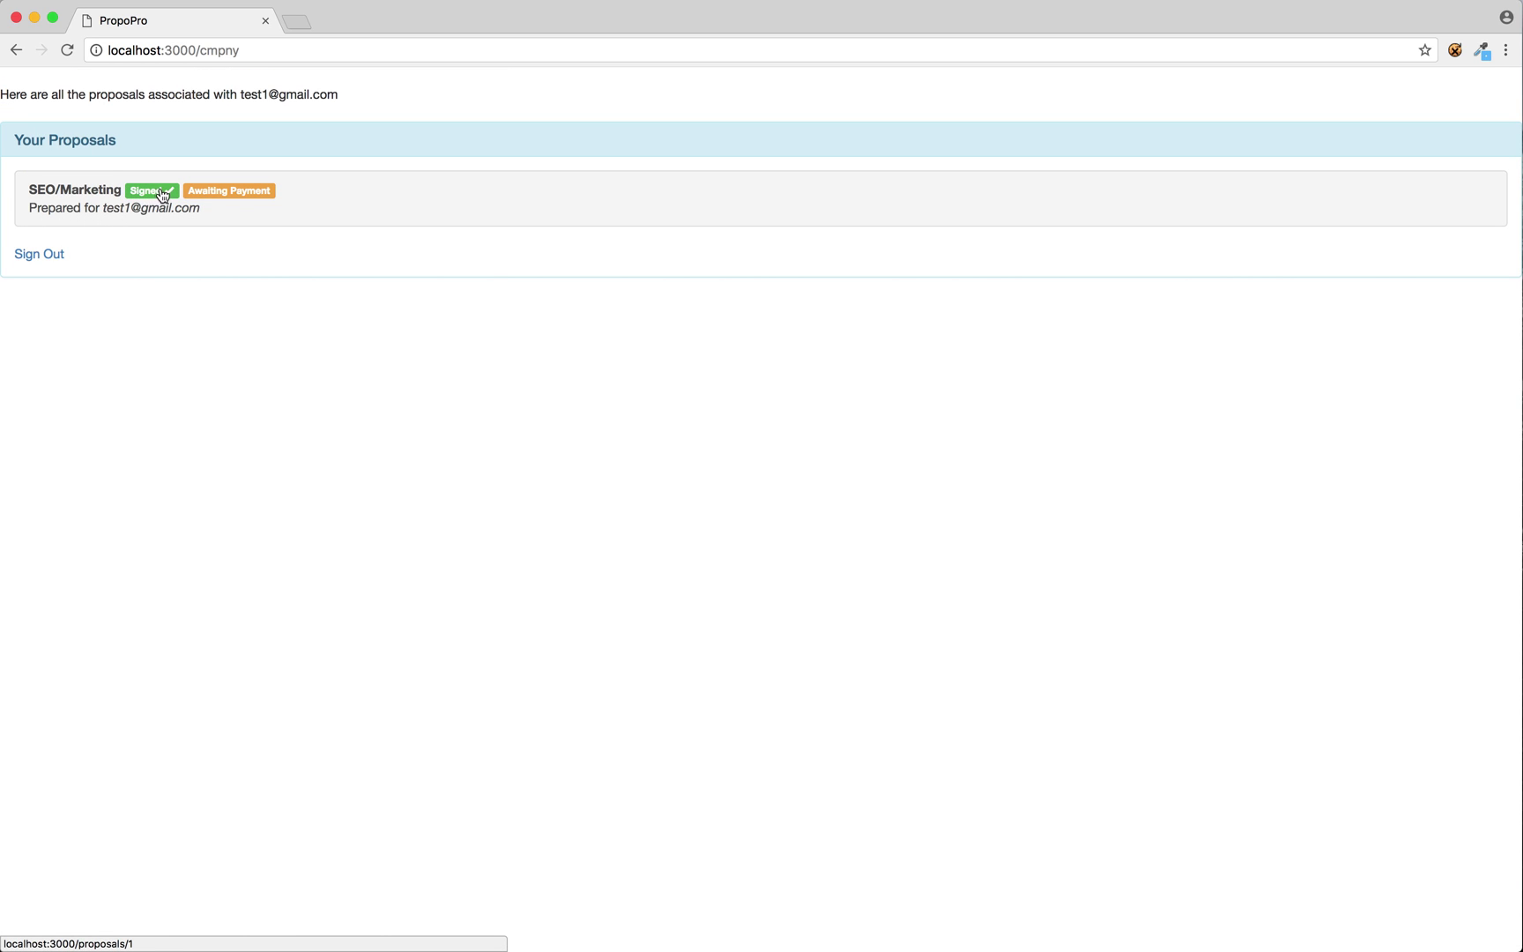
# Review the signed SEO/Marketing proposal, go back to the list, and sign out.
pyautogui.click(294, 208)
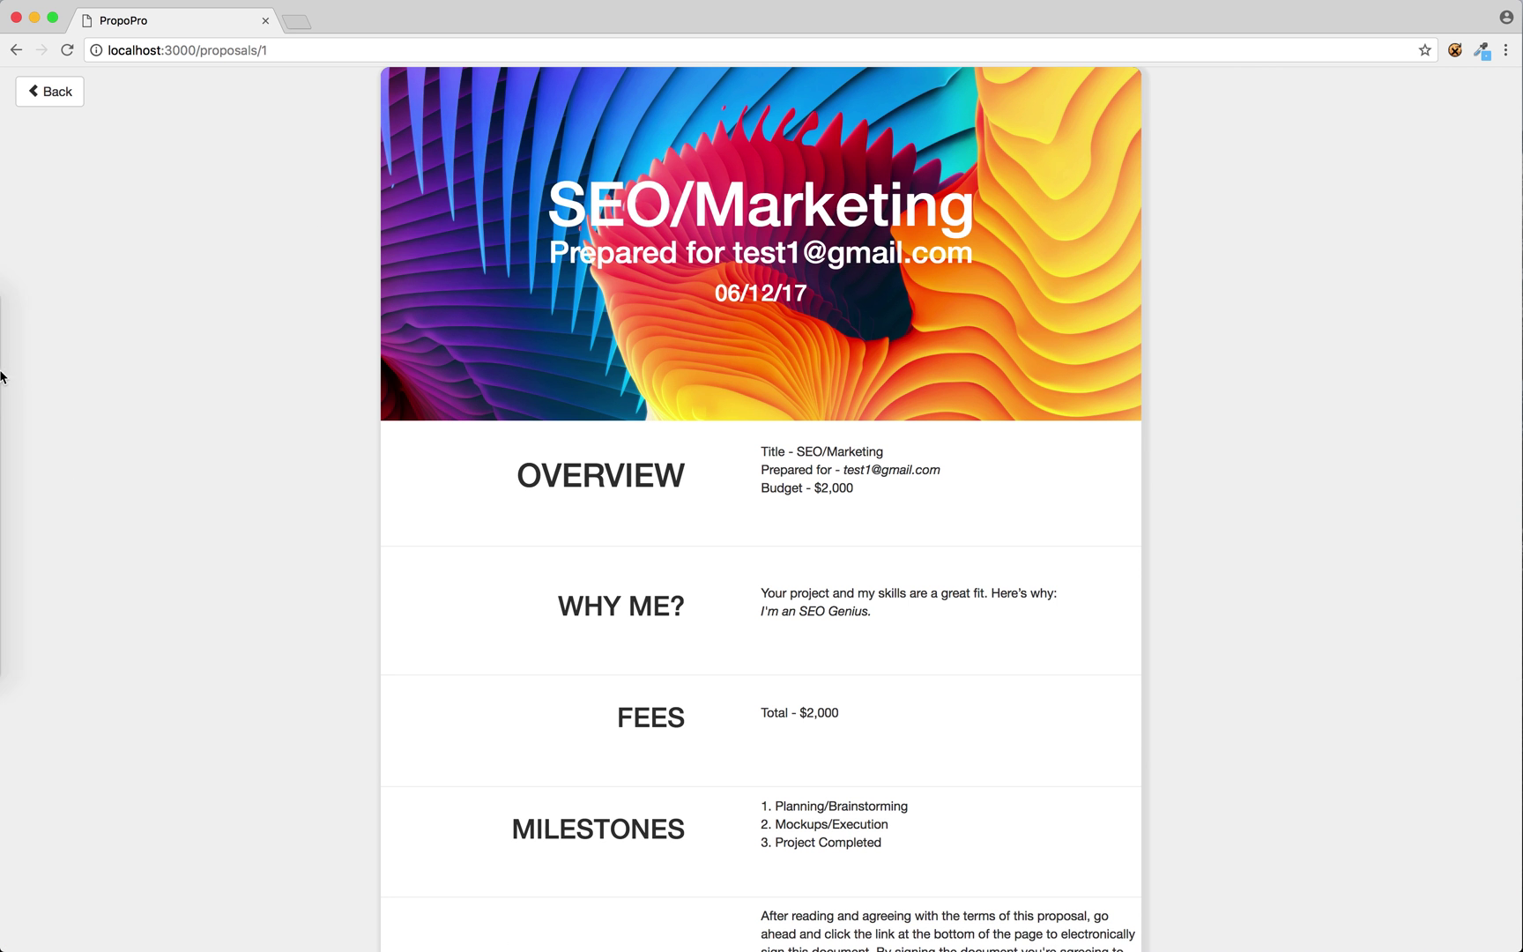
pyautogui.scroll(-3, 296, 483)
pyautogui.scroll(3, 296, 483)
pyautogui.click(44, 92)
pyautogui.click(37, 256)
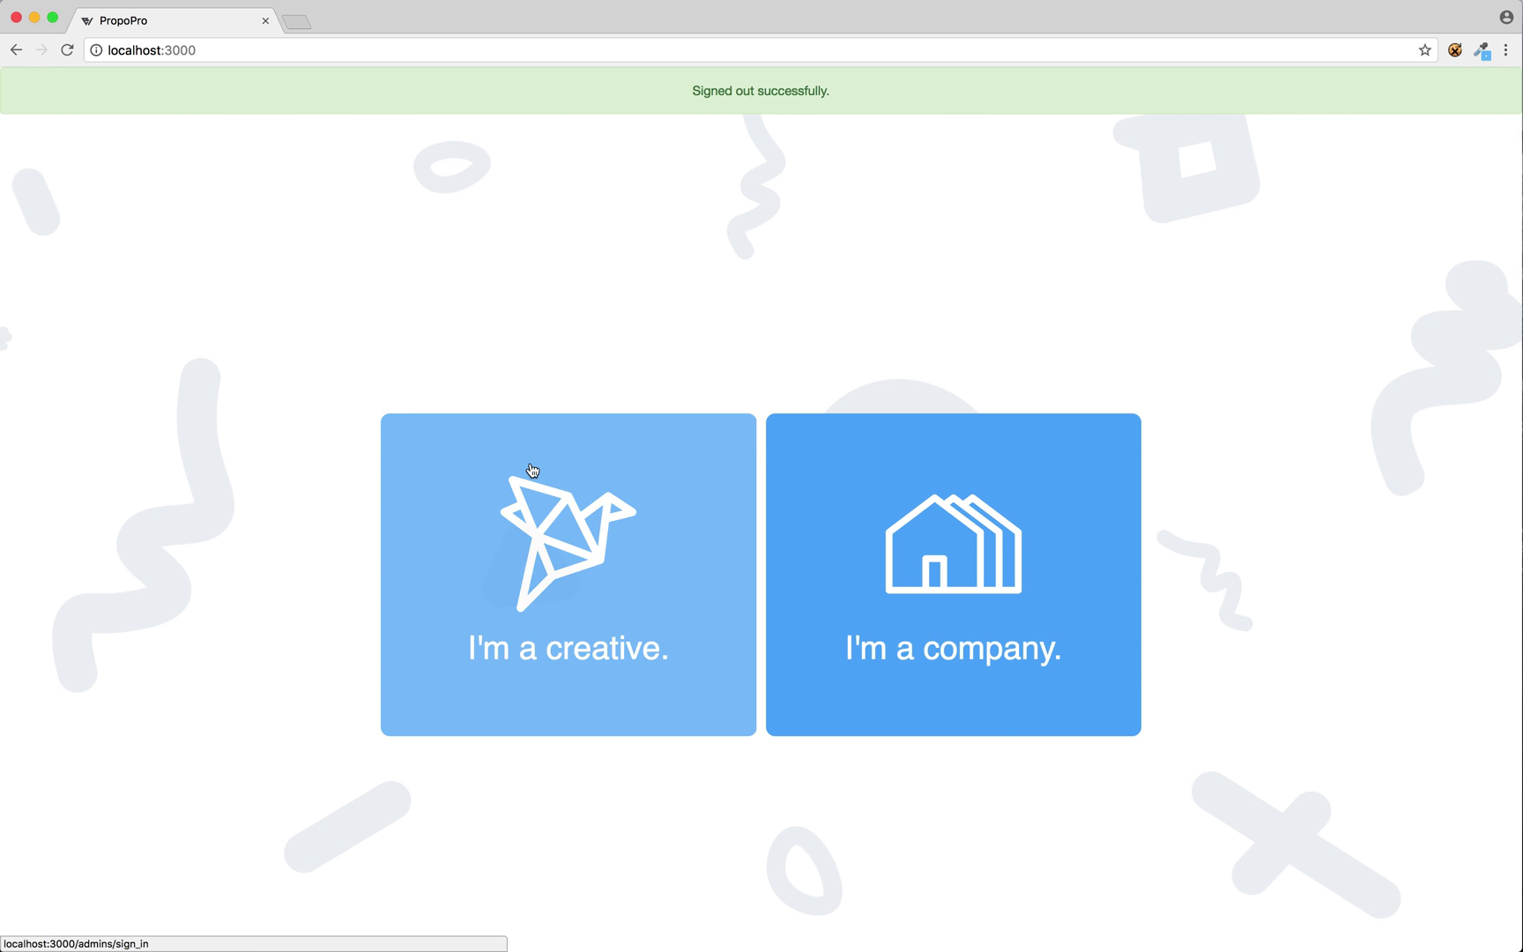
# Log in as the creative using the creative's e-mail and password.
pyautogui.click(578, 555)
pyautogui.write('test@test.com')
pyautogui.press('Tab')
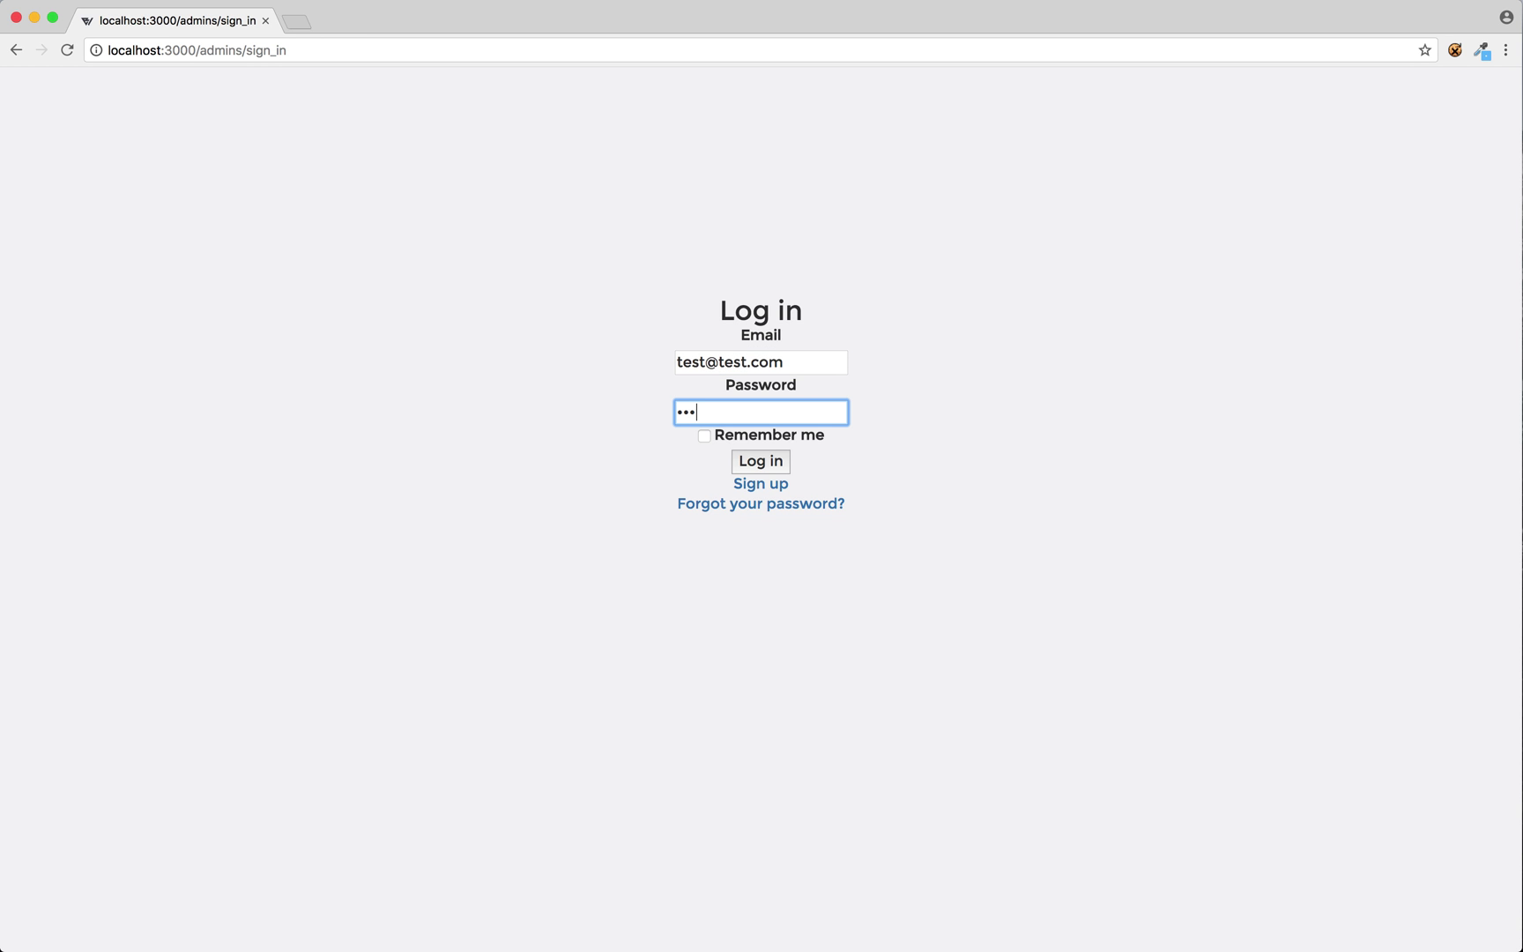
pyautogui.click(781, 467)
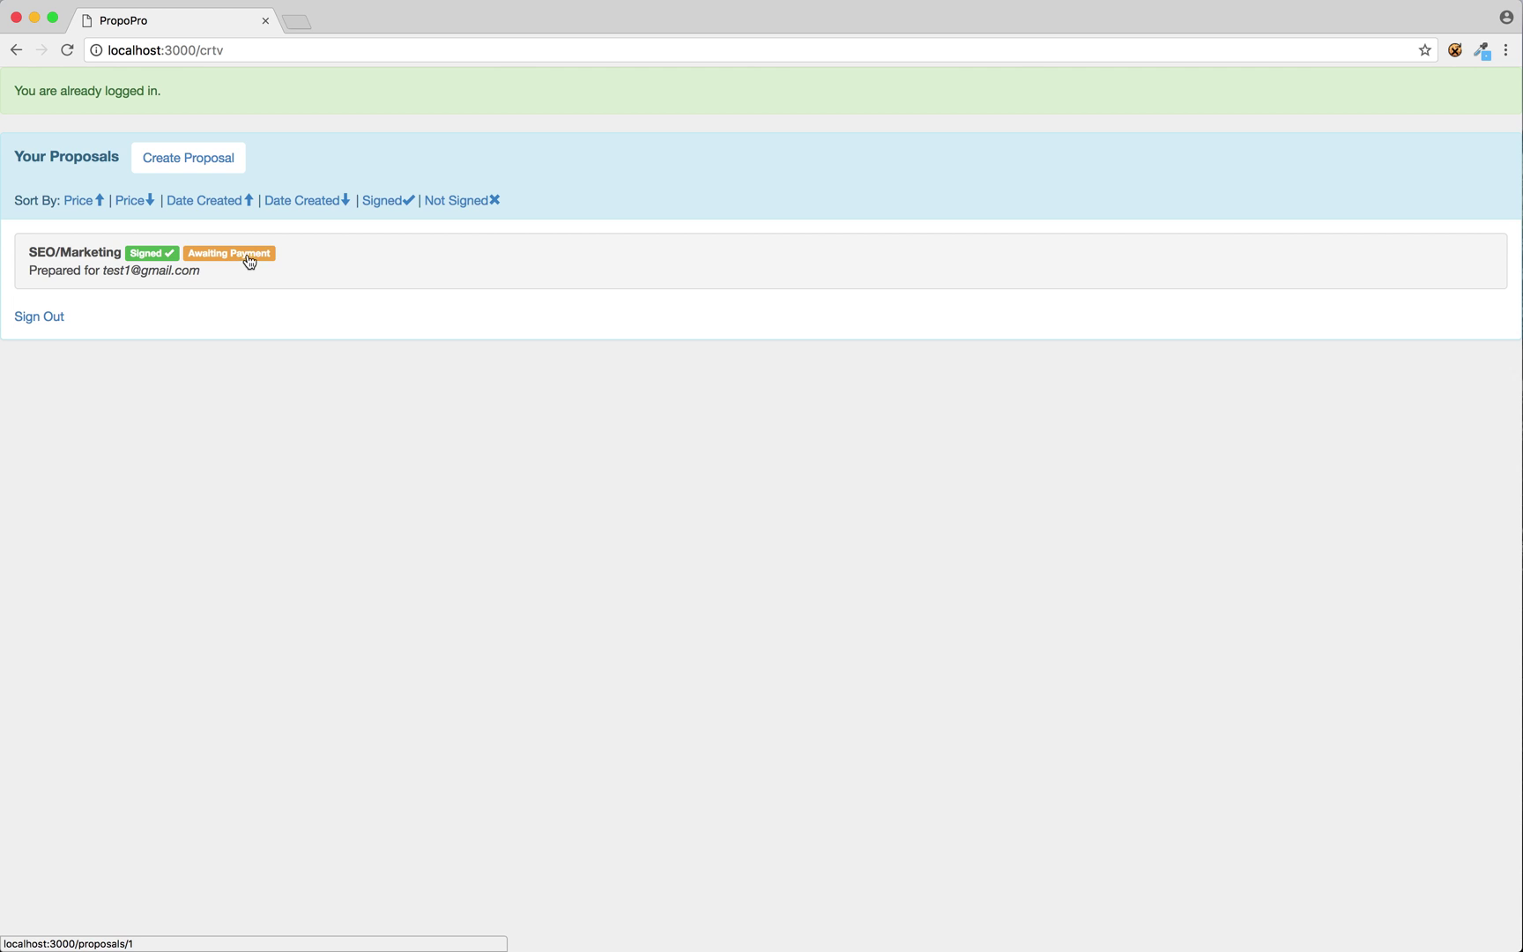
pyautogui.click(302, 266)
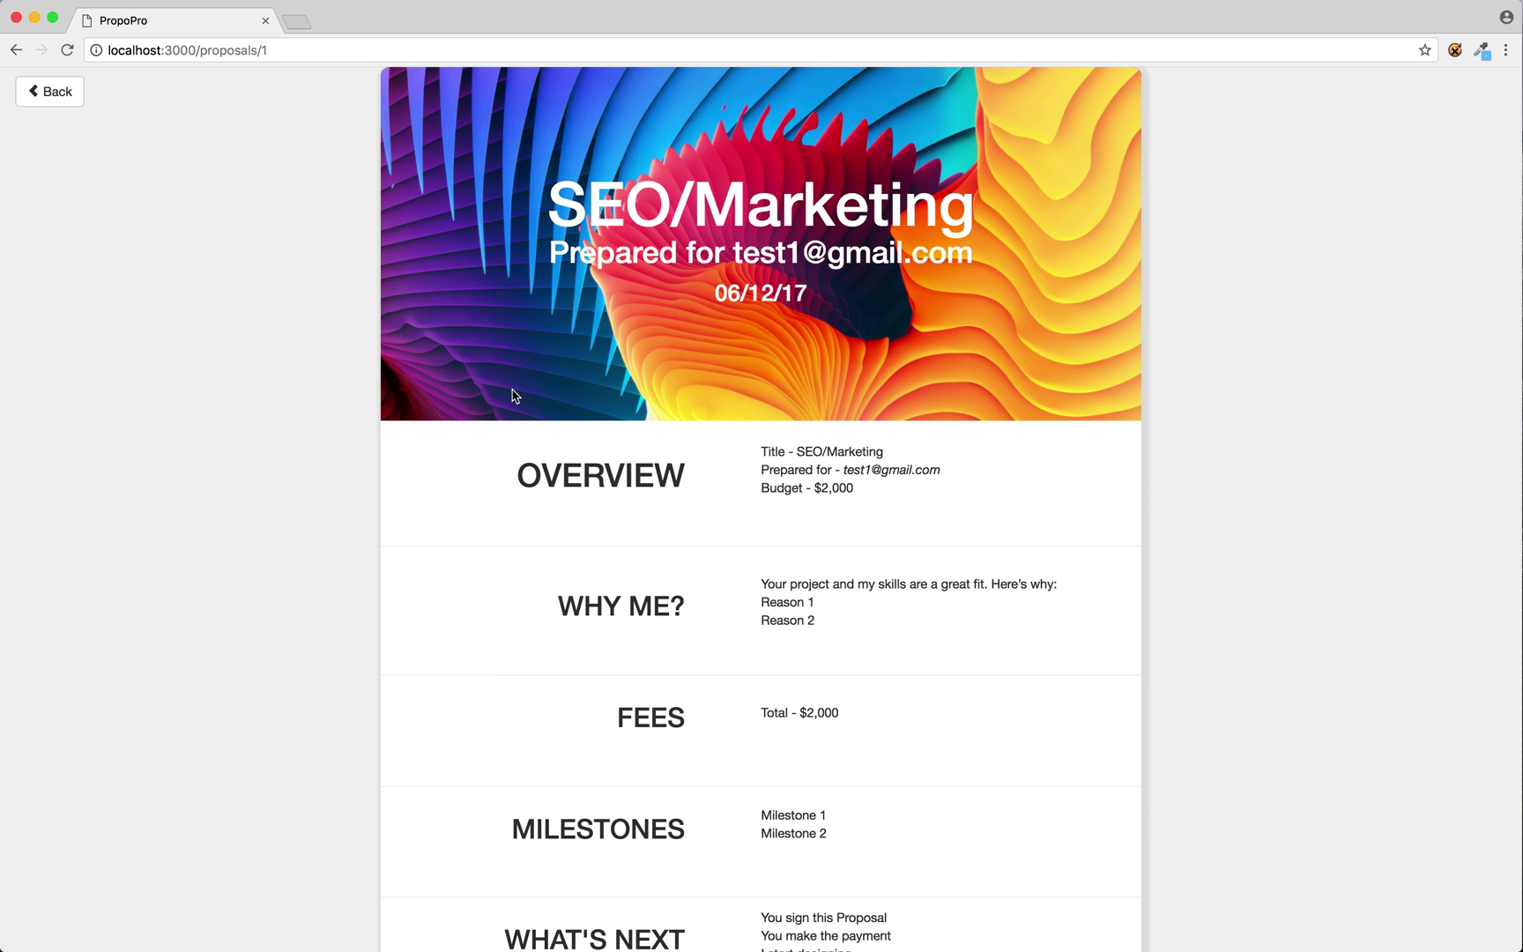
pyautogui.scroll(-3, 422, 598)
pyautogui.scroll(3, 423, 598)
pyautogui.moveTo(833, 614); pyautogui.dragTo(585, 465)
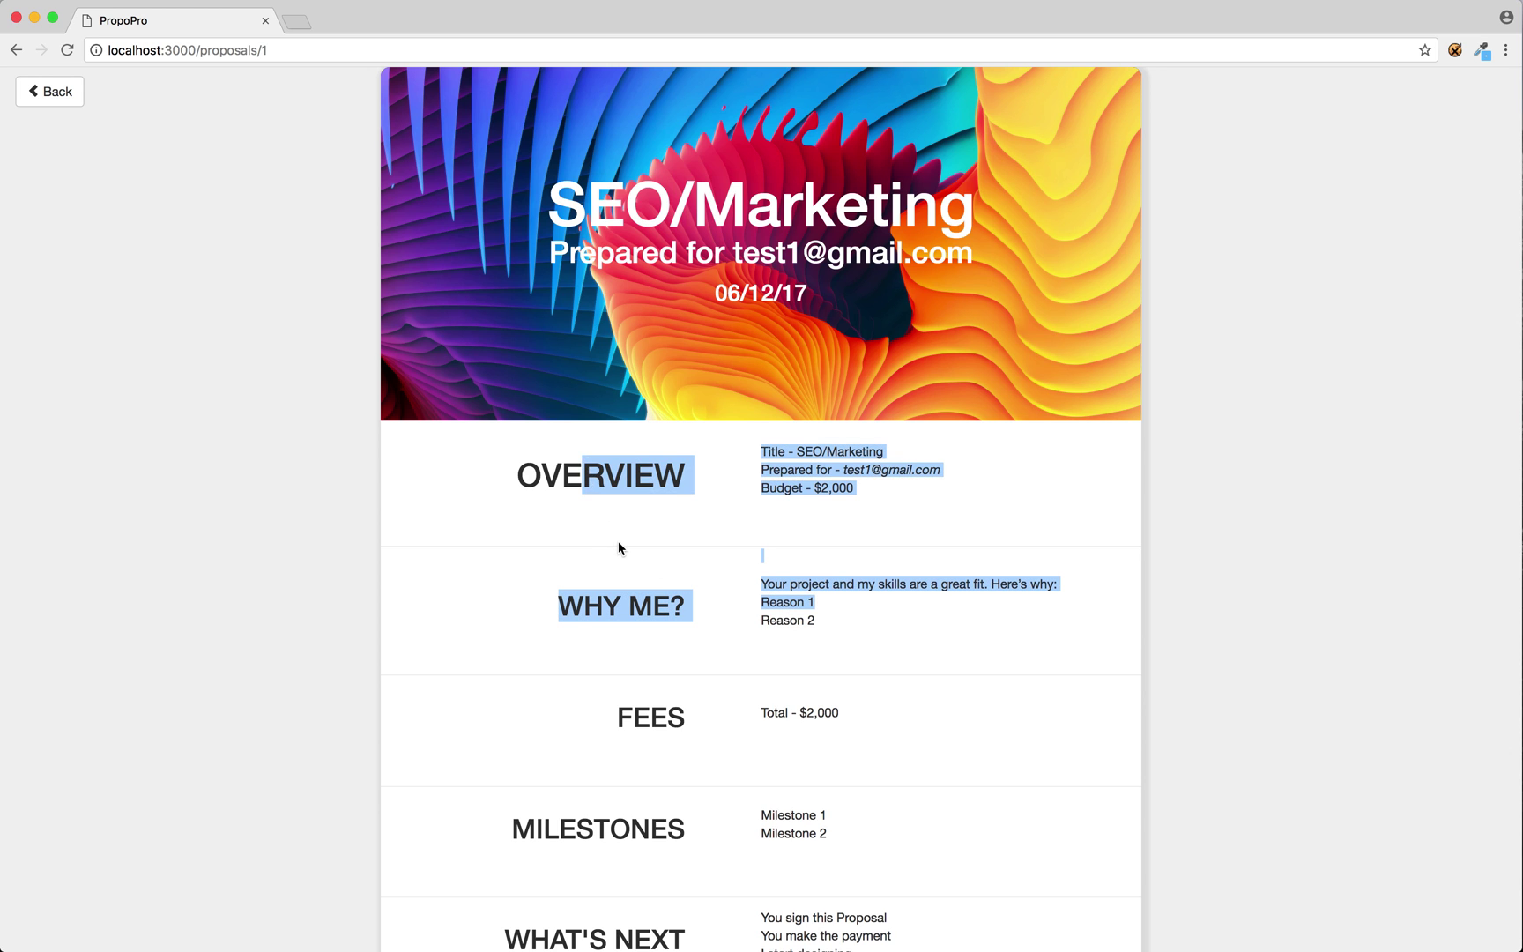
pyautogui.click(619, 548)
pyautogui.scroll(-7, 619, 549)
pyautogui.scroll(6, 619, 549)
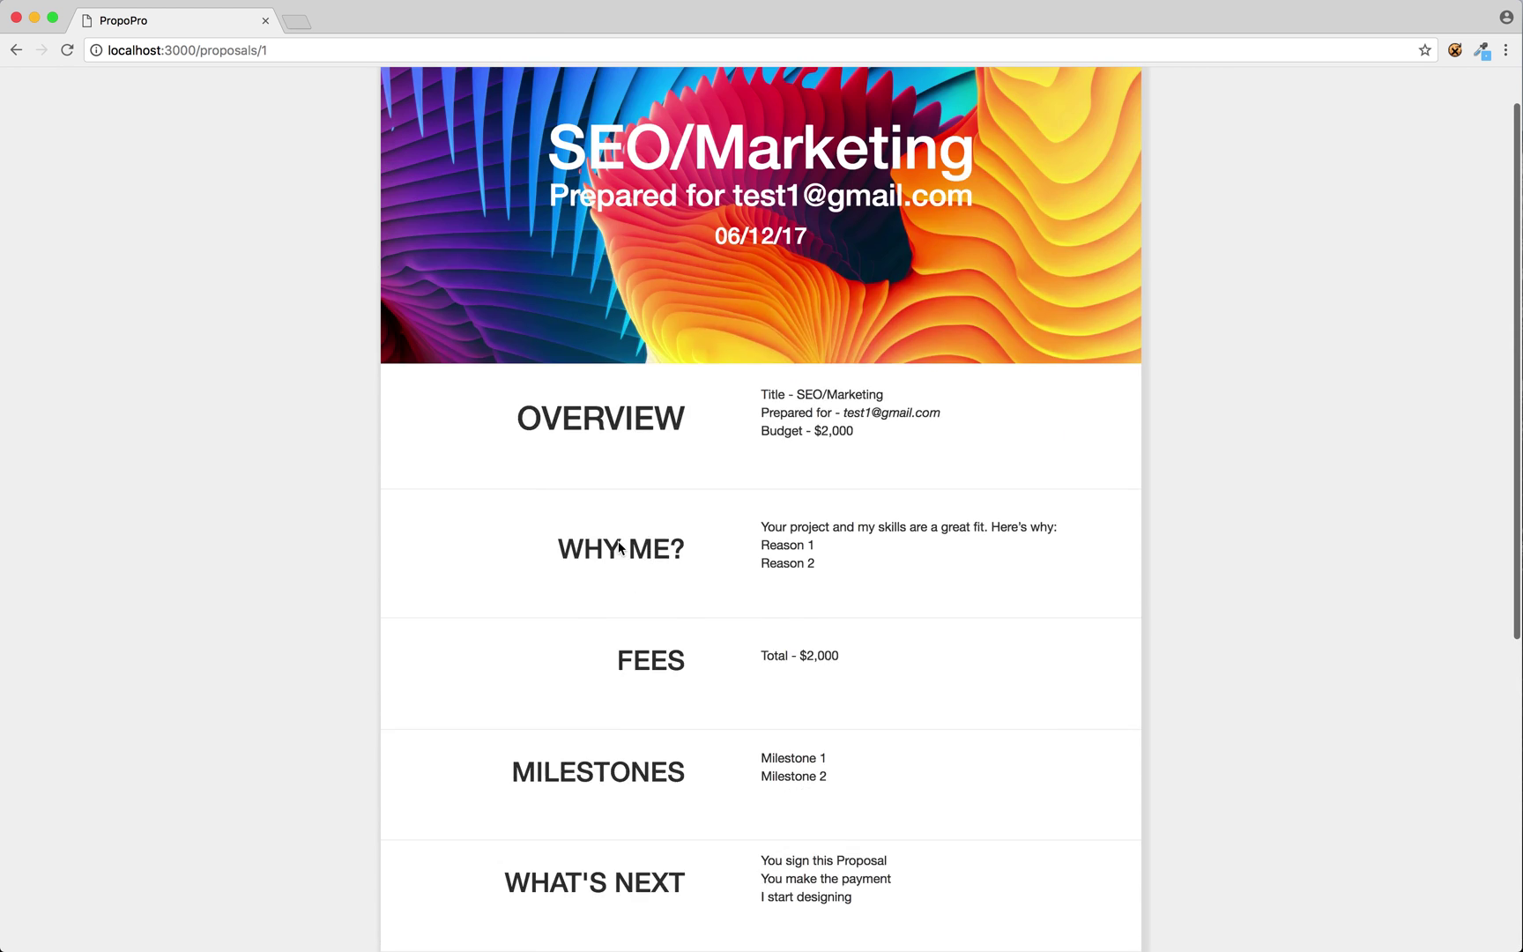
pyautogui.scroll(1, 619, 548)
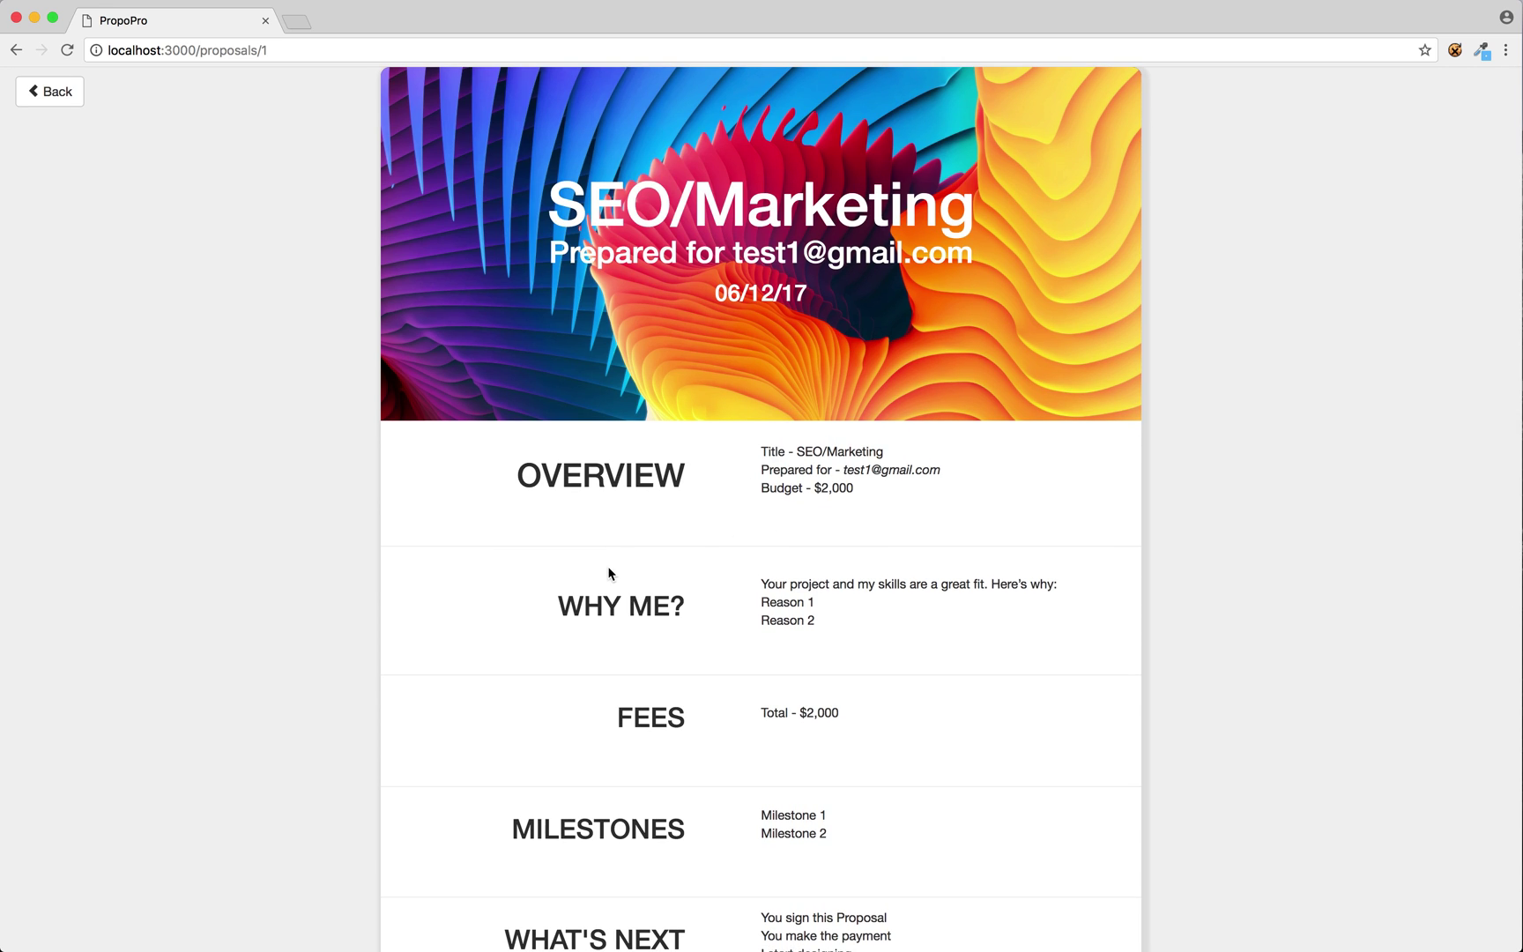
pyautogui.click(62, 98)
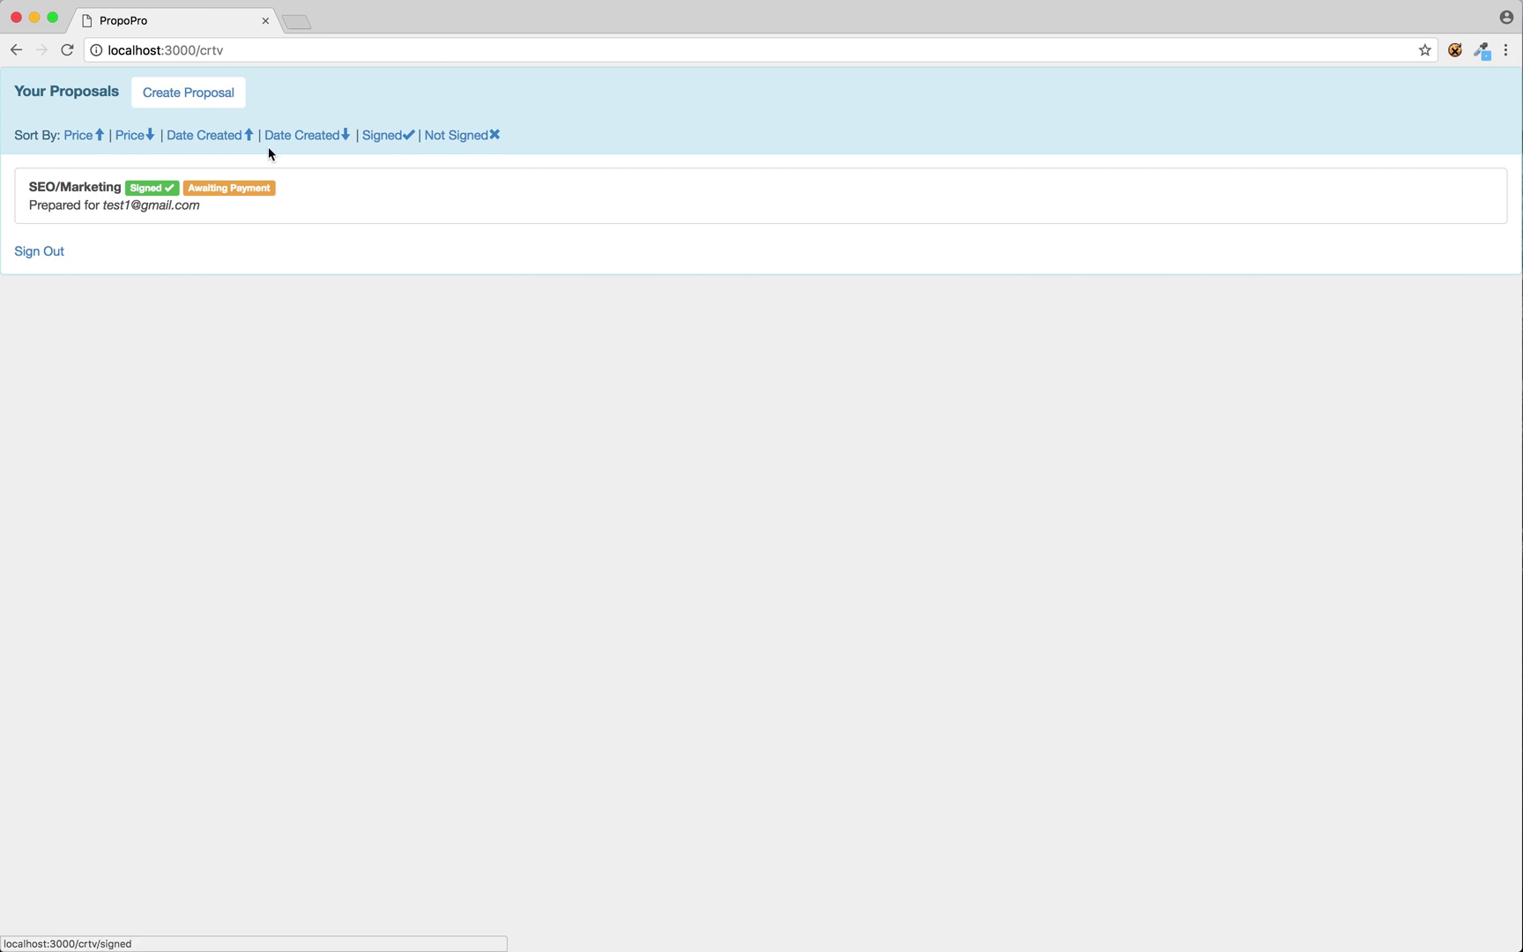
pyautogui.click(222, 96)
# Enter the title TEST, the client's e-mail address and a budget of 10000.
pyautogui.click(596, 192)
pyautogui.write('TEST')
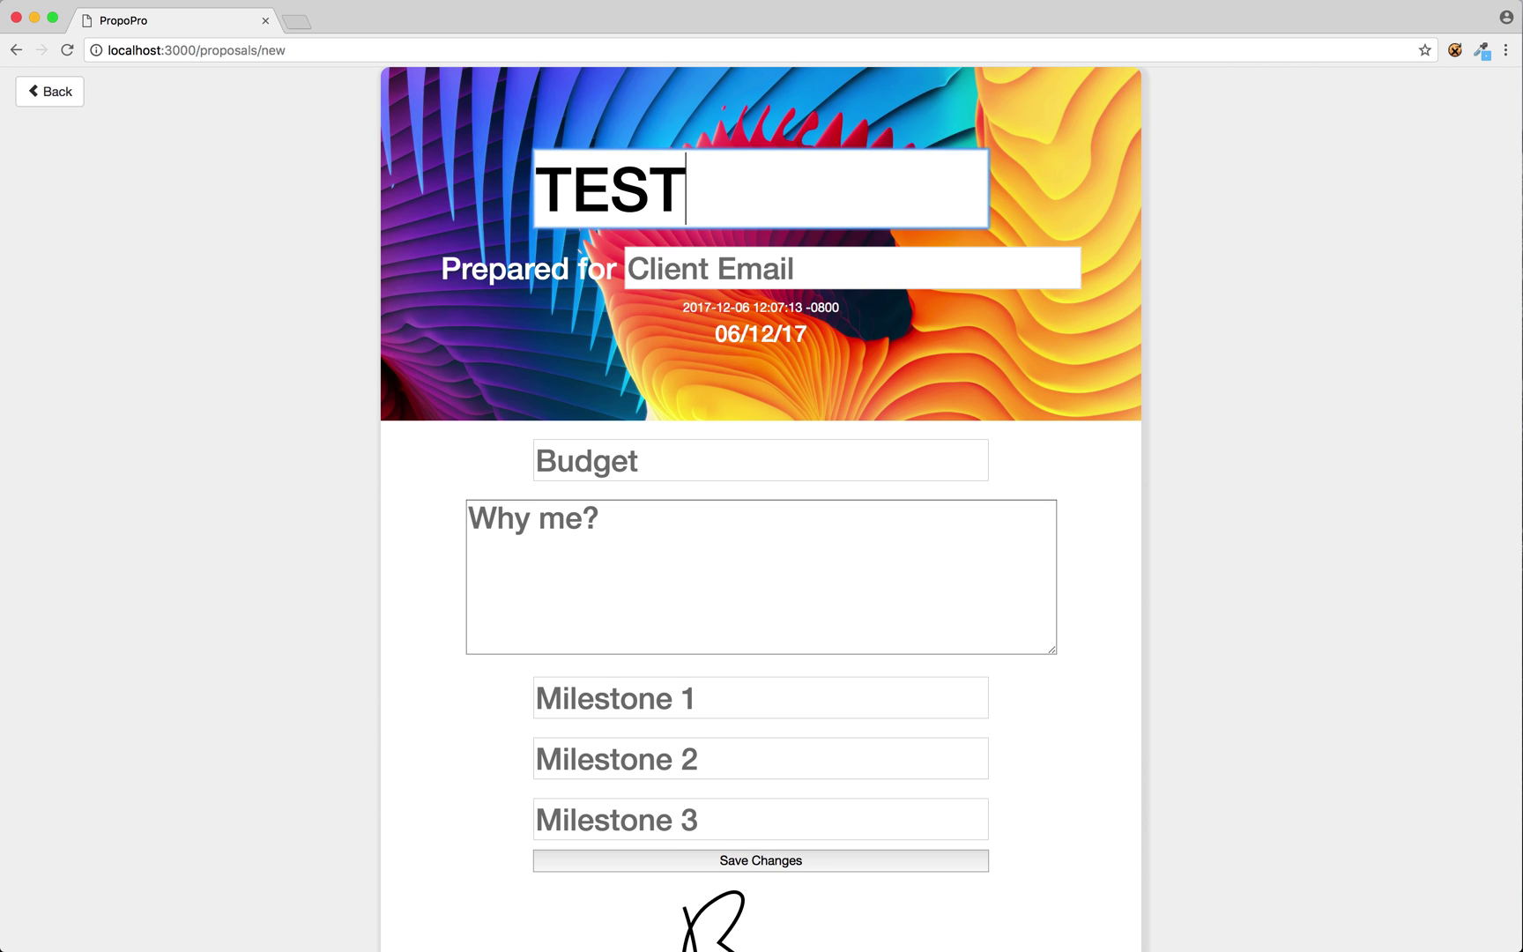
pyautogui.press('Tab')
pyautogui.write('b@t.com')
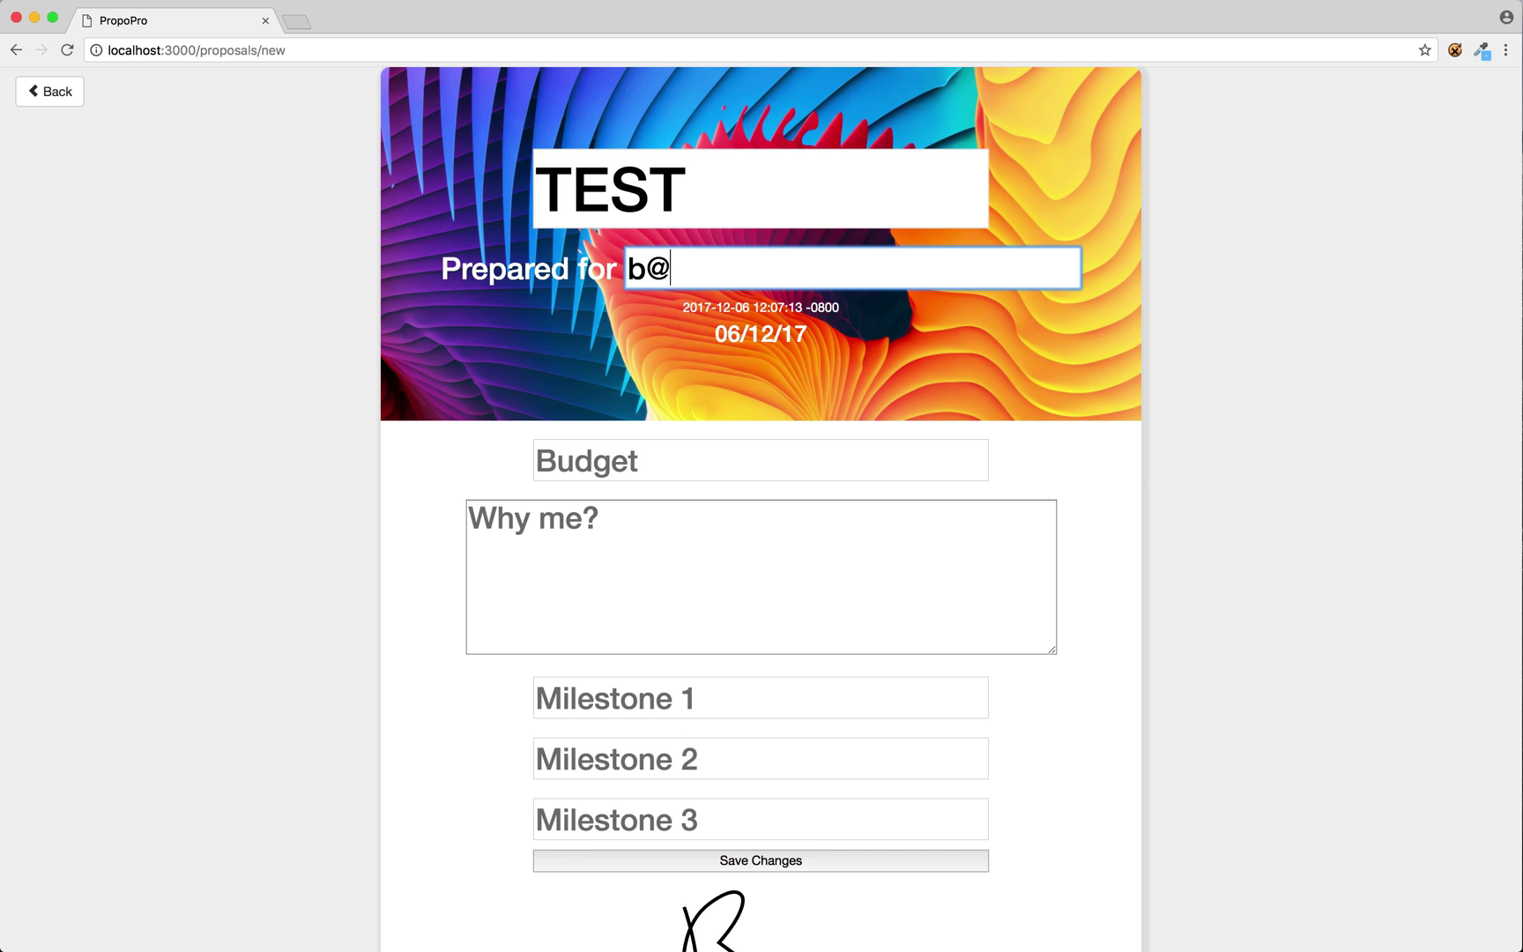
pyautogui.press('Tab')
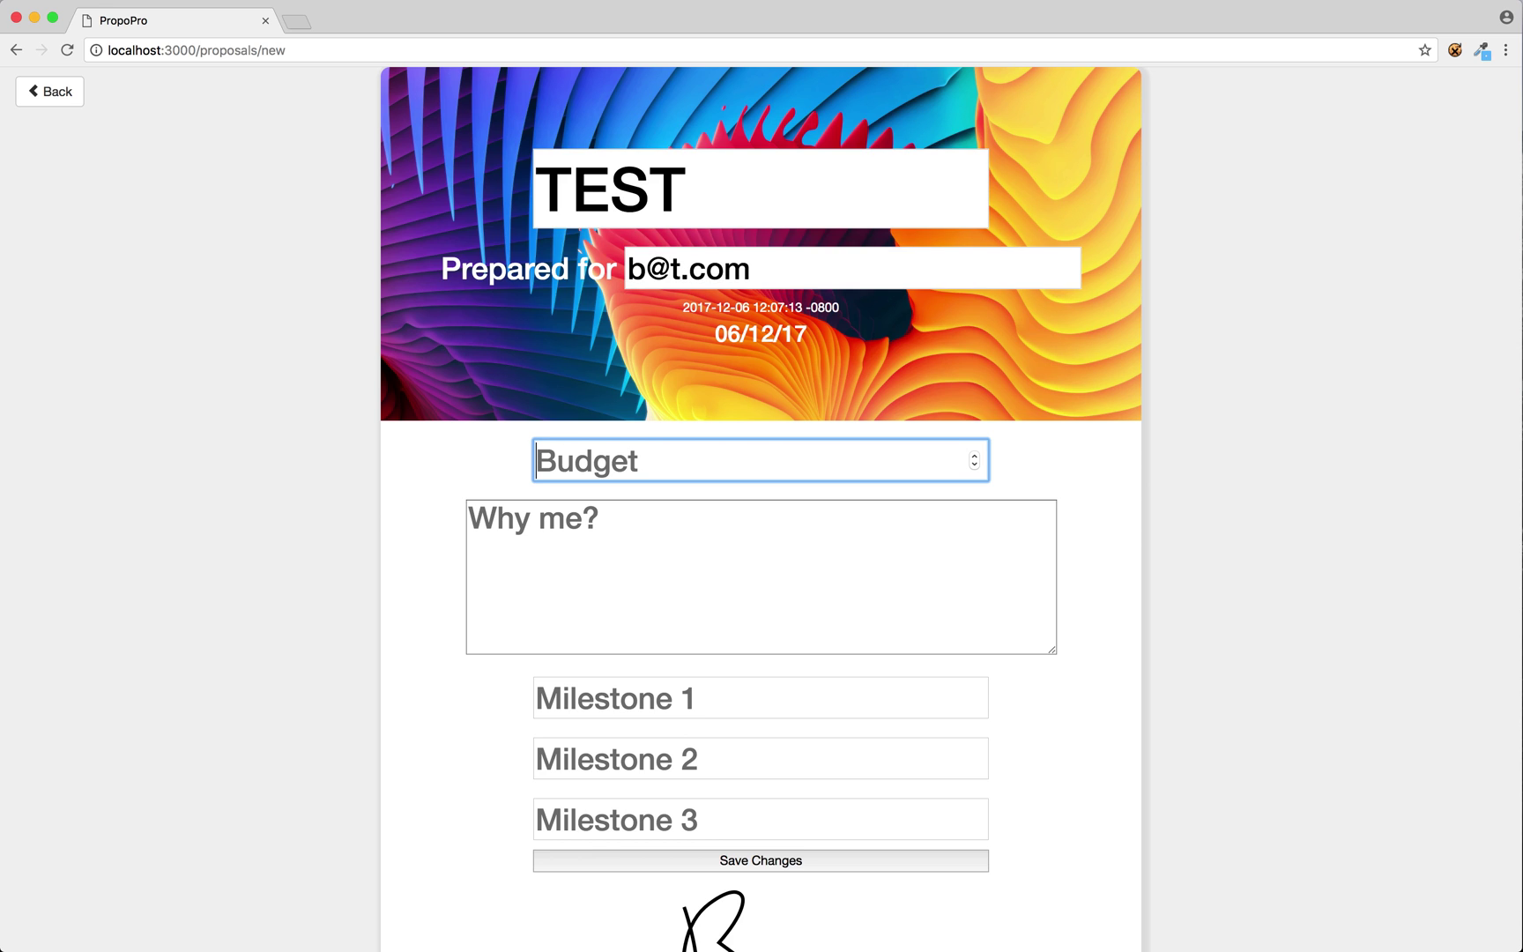
pyautogui.write('10000')
# Fill in the Why me? pitch and the three milestone entries.
pyautogui.press('Tab')
pyautogui.write('hdsqb')
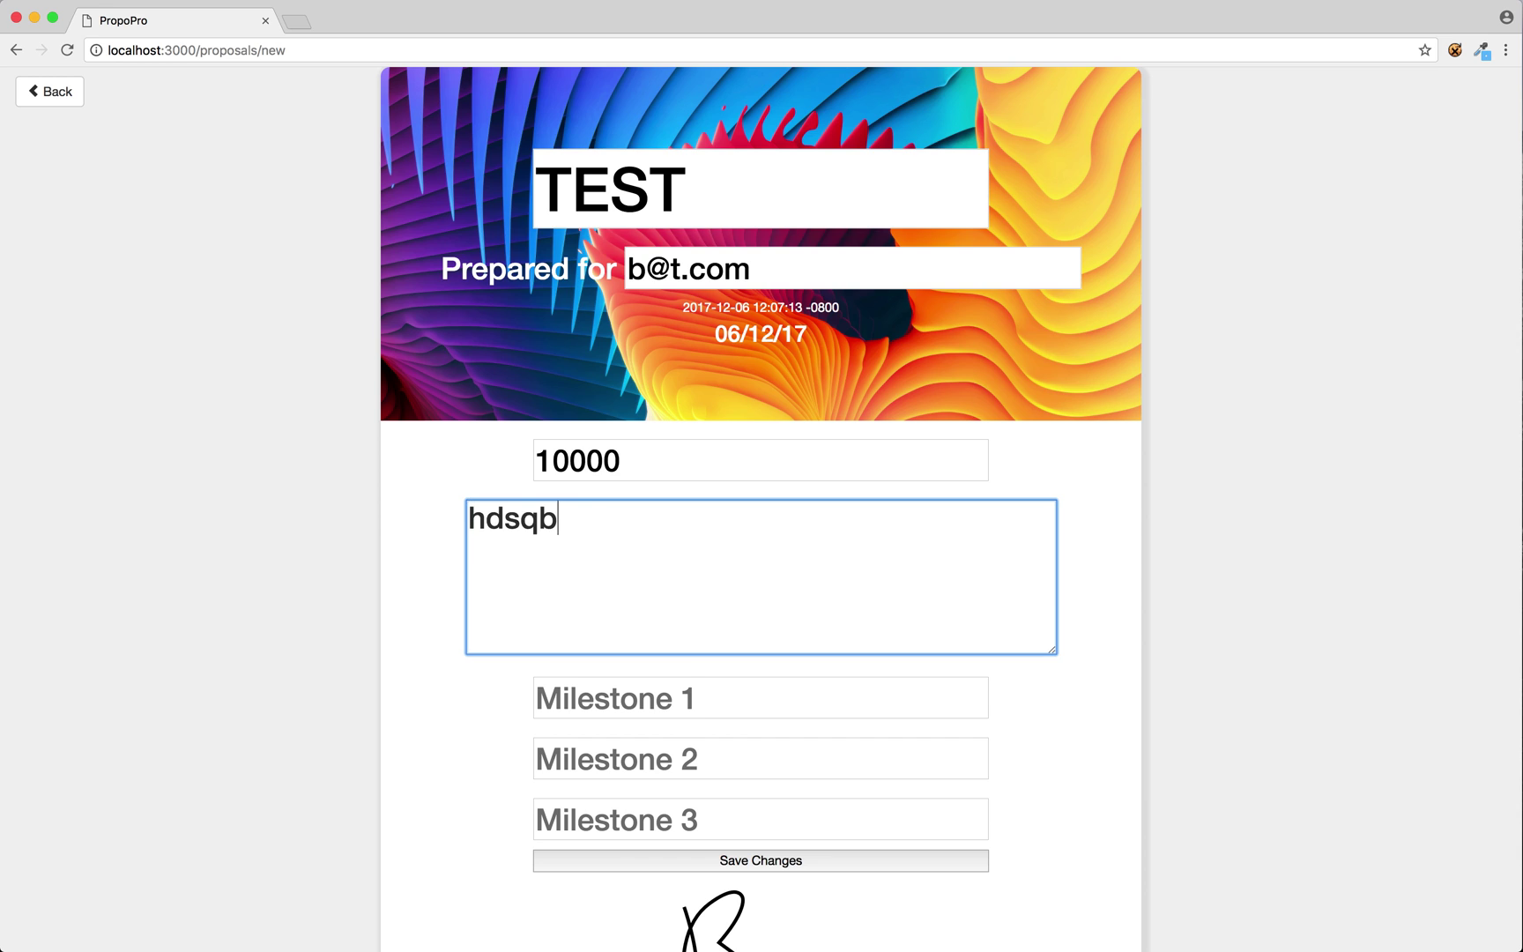
pyautogui.press('Tab')
pyautogui.write('sjdb')
pyautogui.press('Tab')
pyautogui.write('sqkbj')
pyautogui.press('Tab')
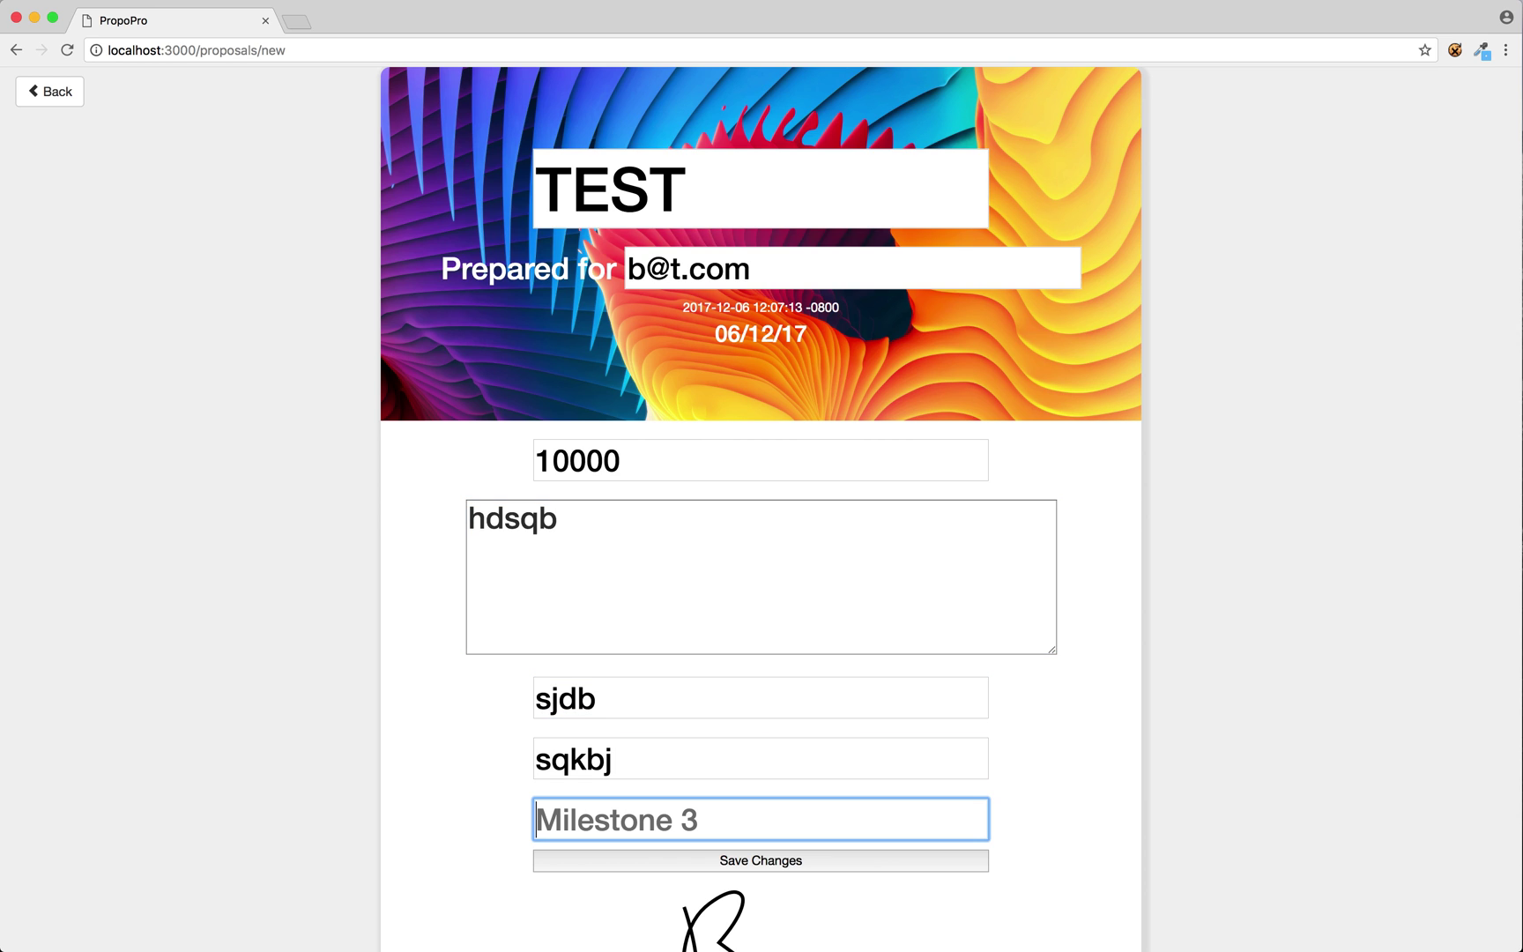
pyautogui.write('skjb')
# Save the TEST proposal and start another blank proposal.
pyautogui.click(715, 861)
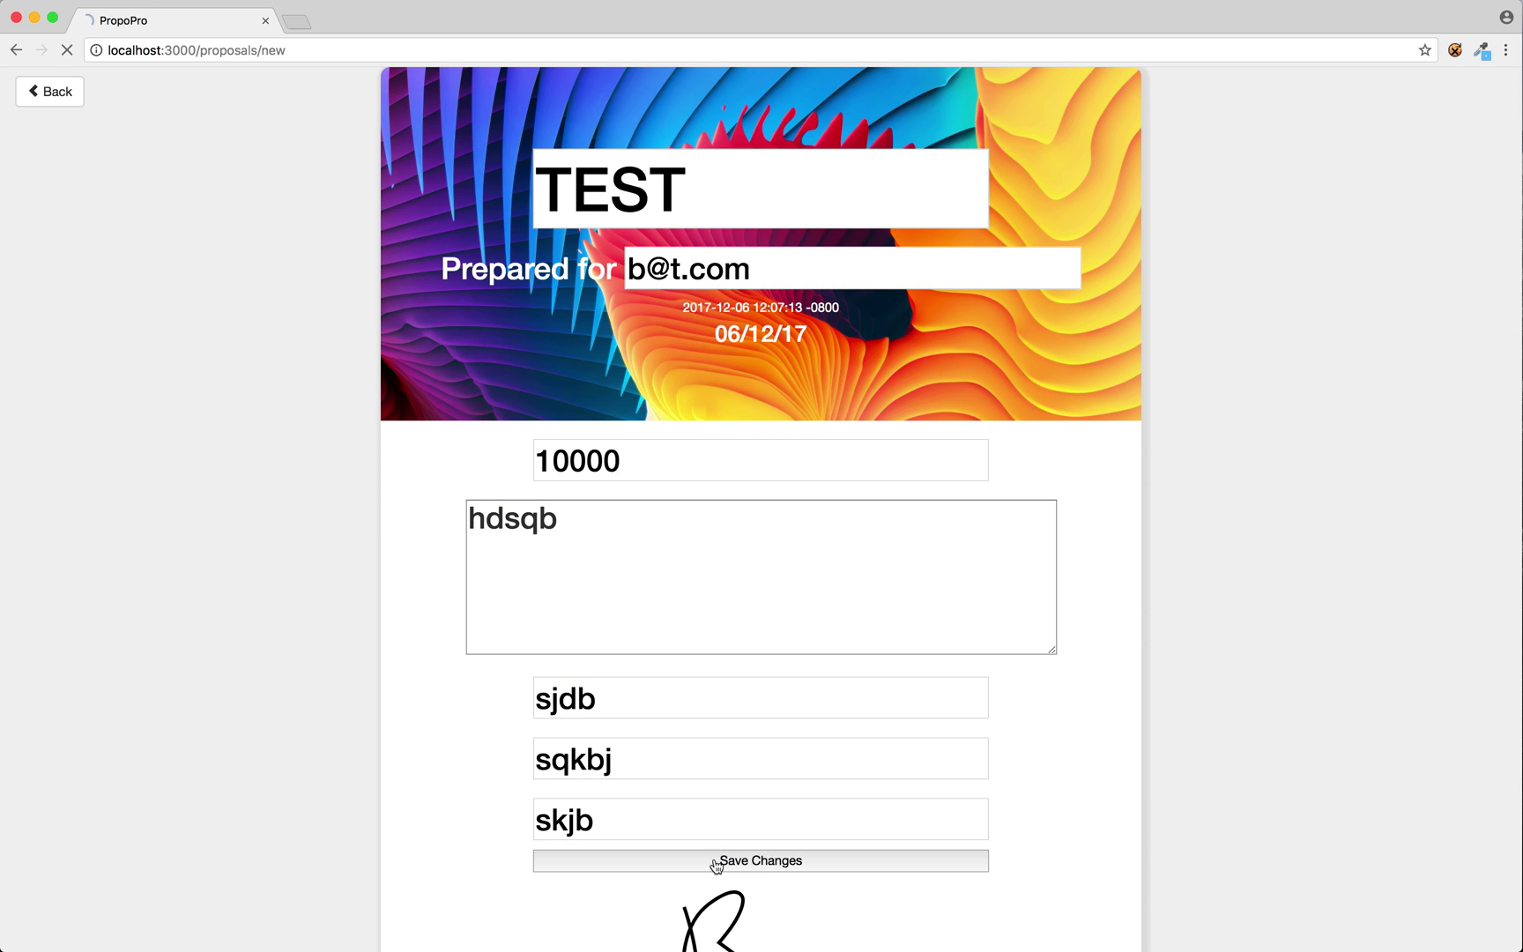
pyautogui.click(224, 92)
pyautogui.click(224, 92)
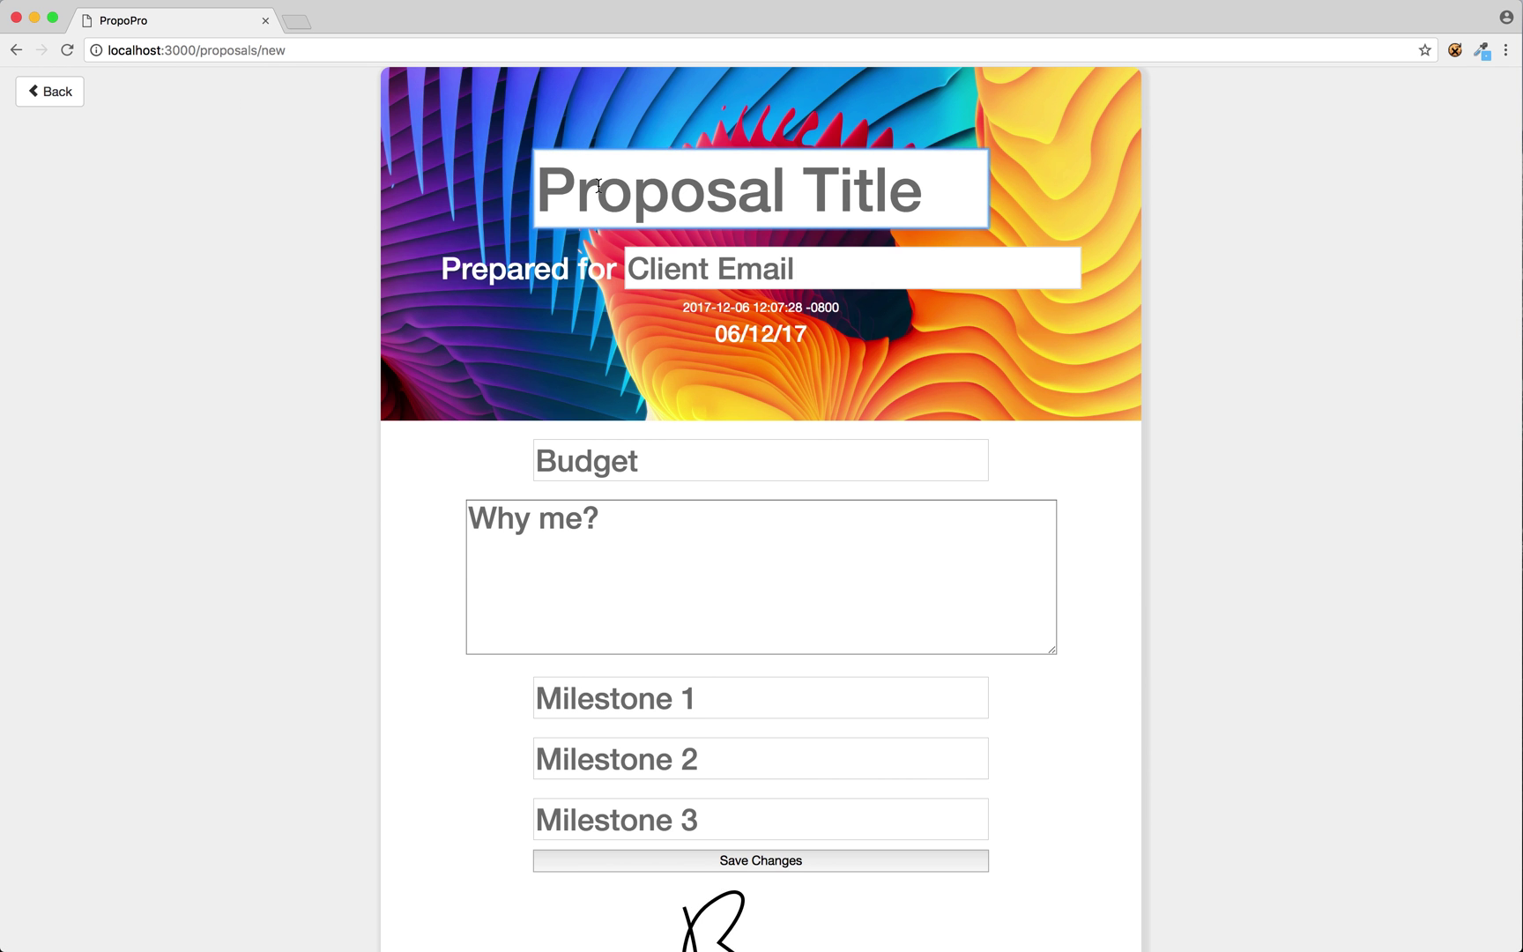
# Enter title Logo/Branding, the client's e-mail, budget 10000 and pitch 'I'm a branding expert.'.
pyautogui.write('Logo/')
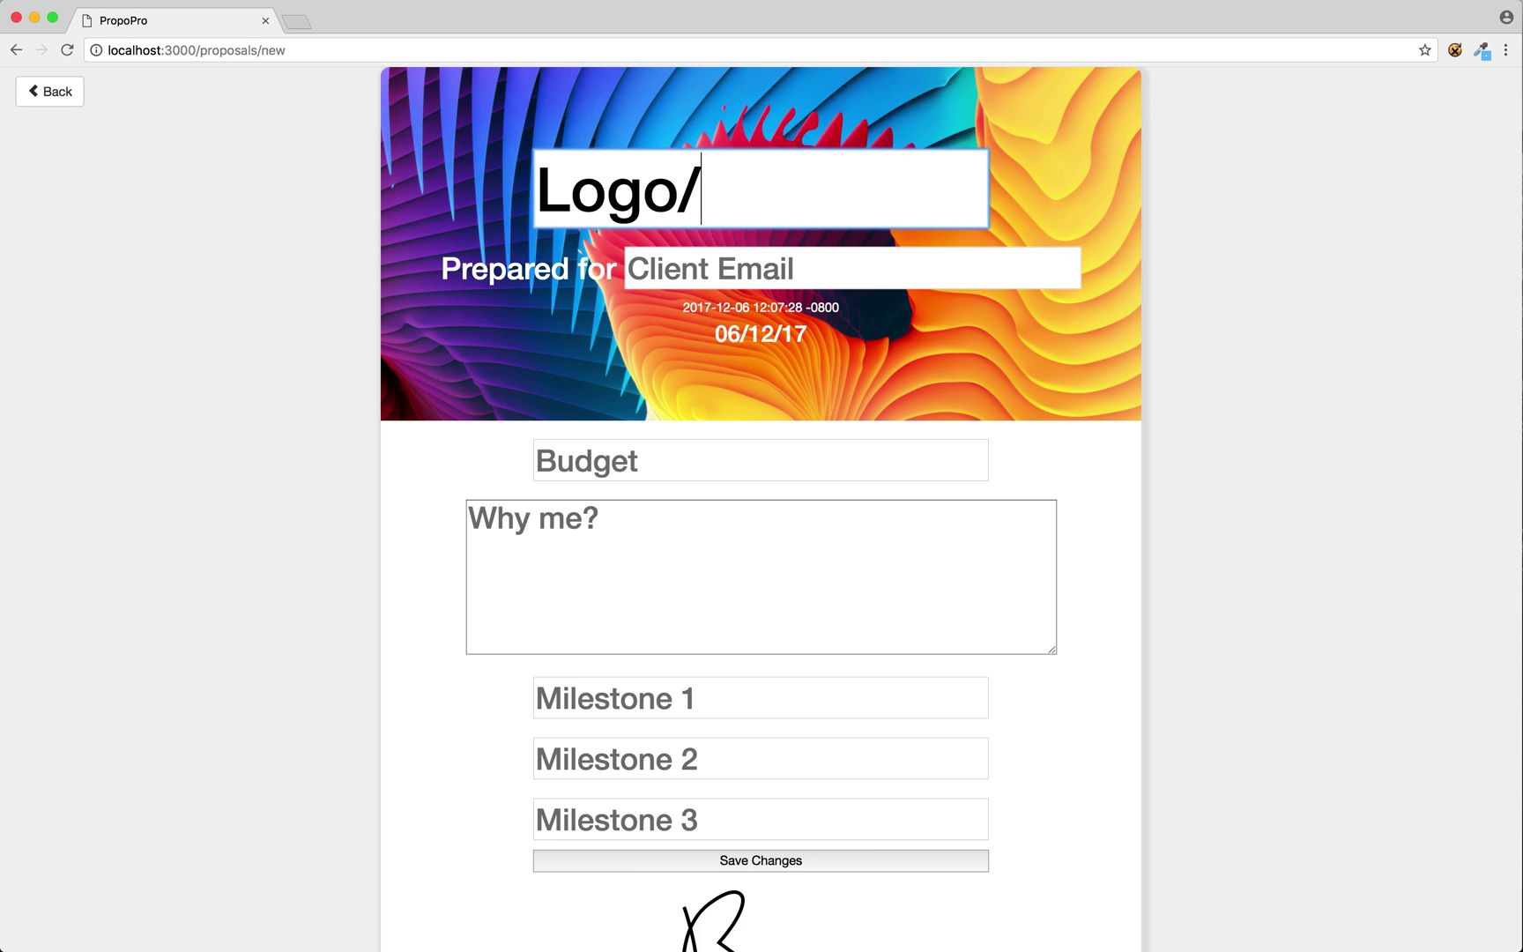
pyautogui.write('Branding')
pyautogui.press('Tab')
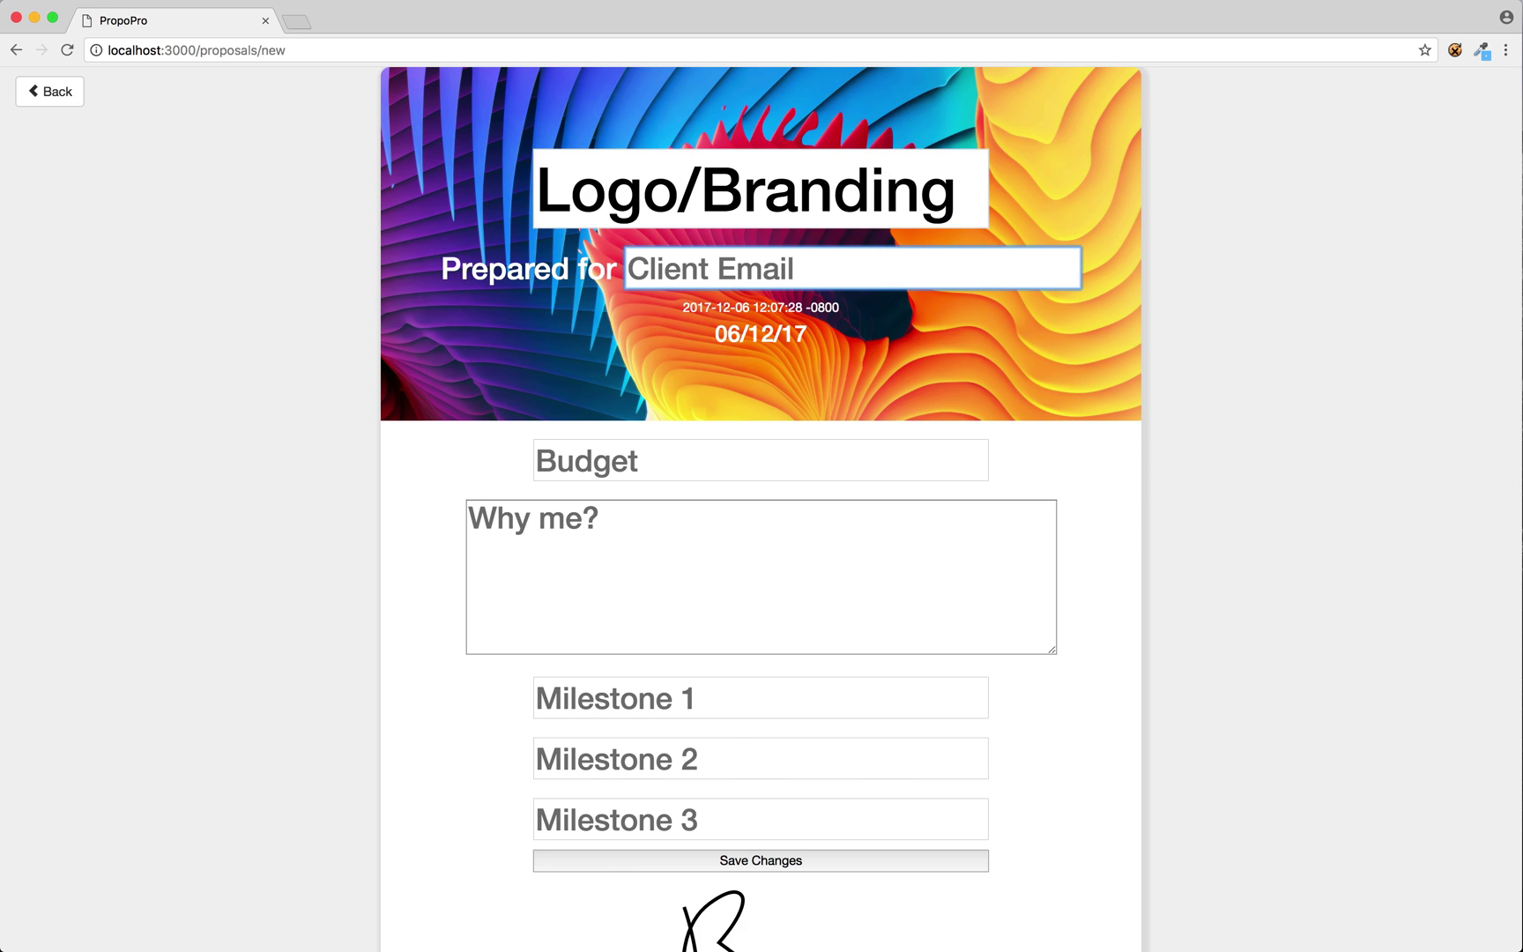
pyautogui.write('test@ho')
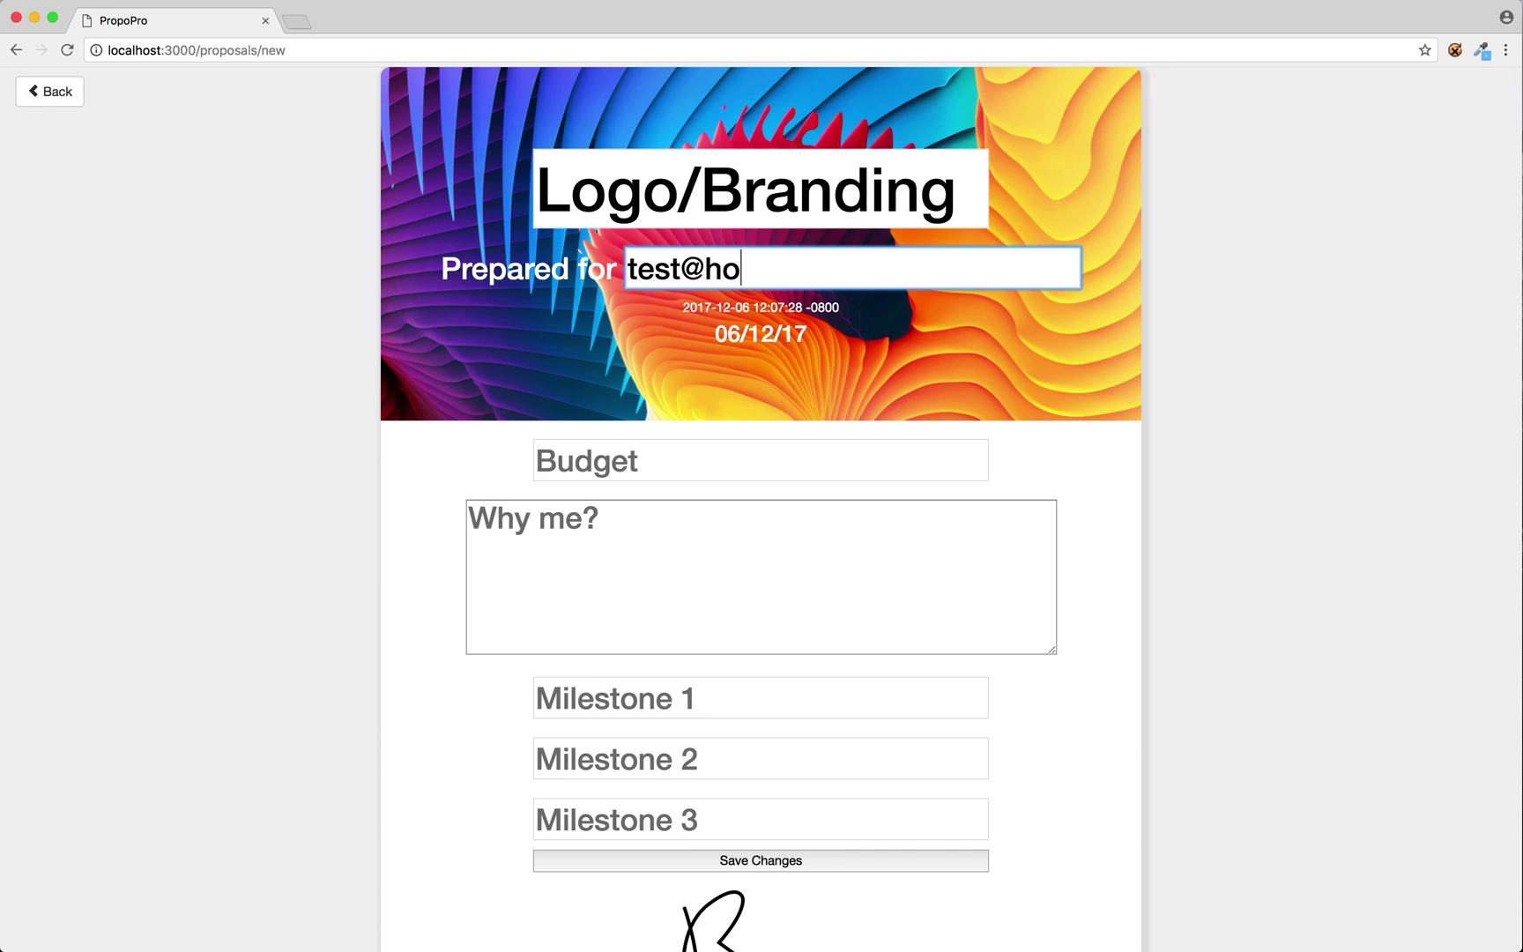
pyautogui.write('tmail.com')
pyautogui.press('Tab')
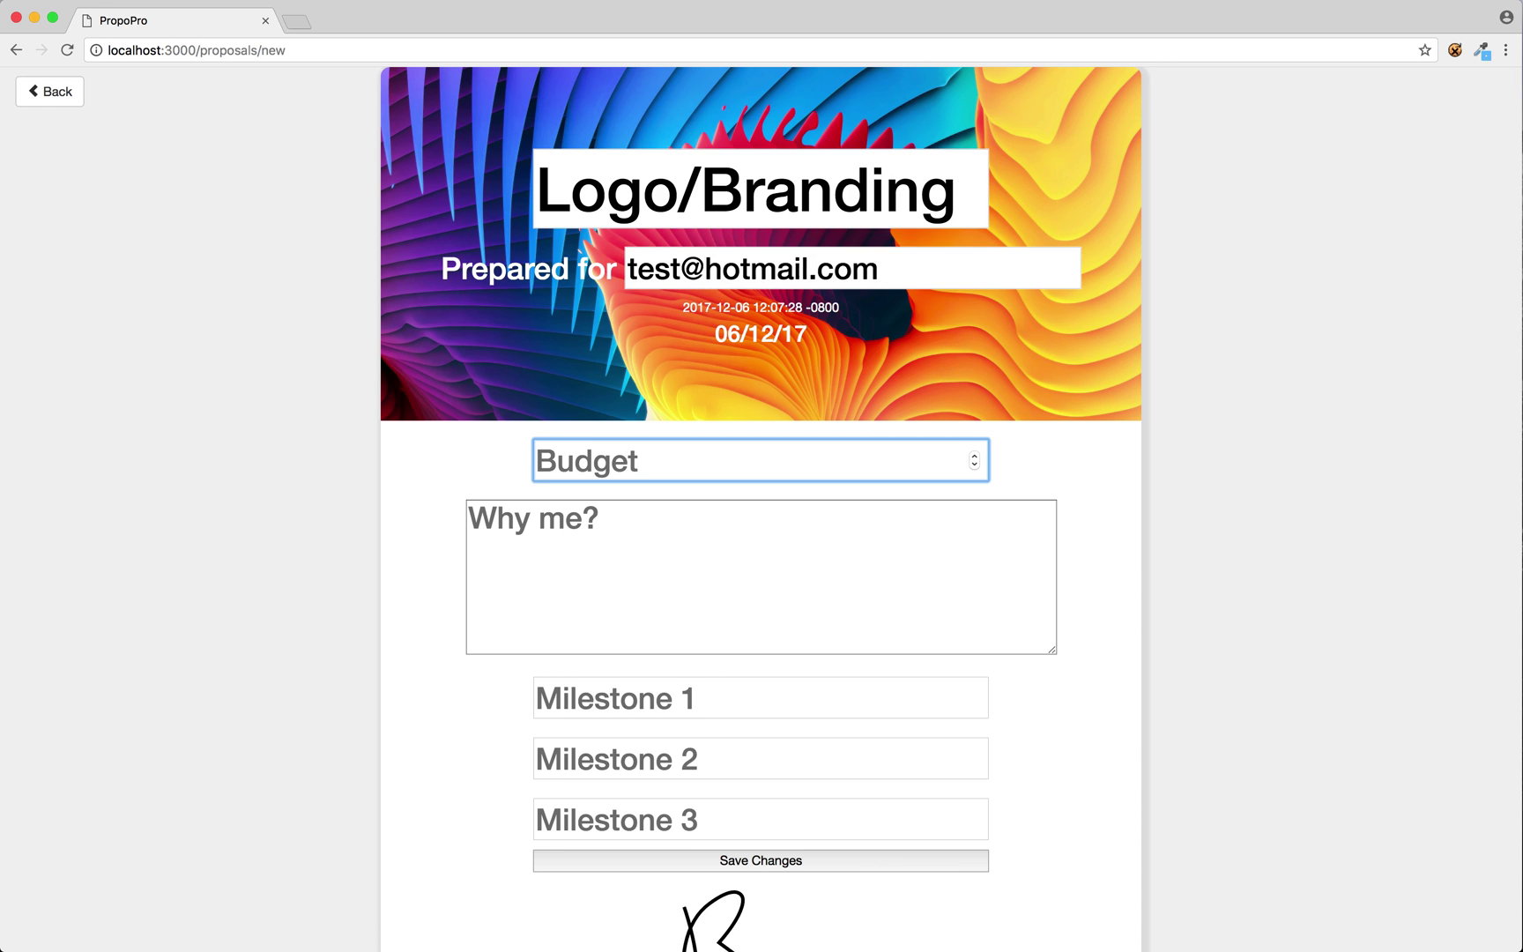
pyautogui.write('10000')
pyautogui.press('Tab')
pyautogui.write('I')
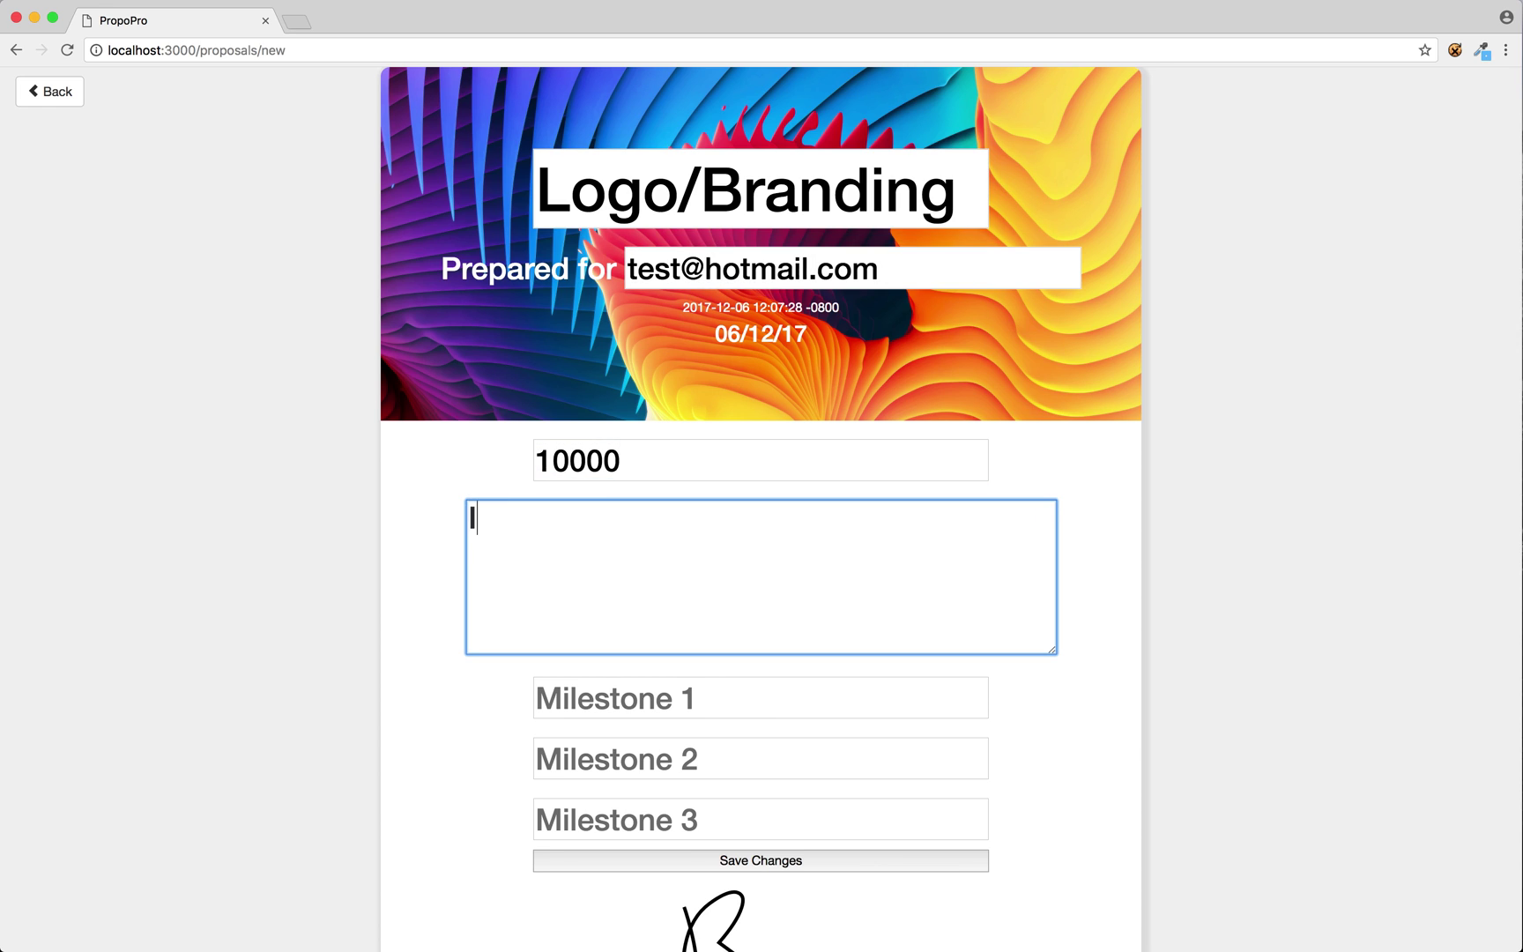
pyautogui.write("'m a branding expert.")
# Add milestones Planning, Mockups and Final, then save the proposal.
pyautogui.press('Tab')
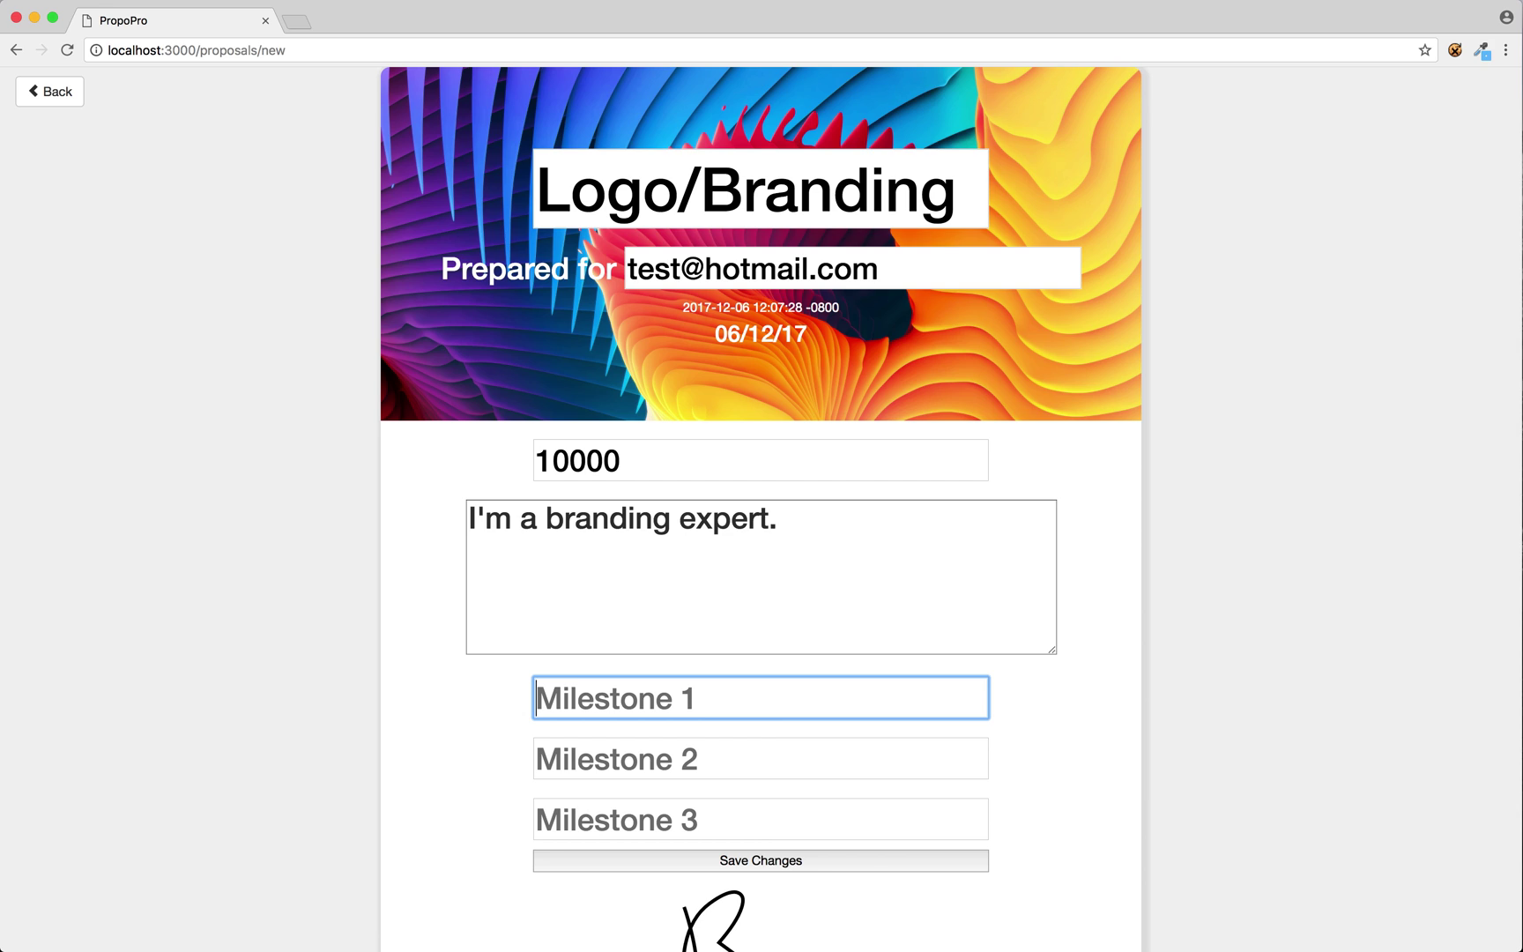
pyautogui.write('Planning')
pyautogui.press('Tab')
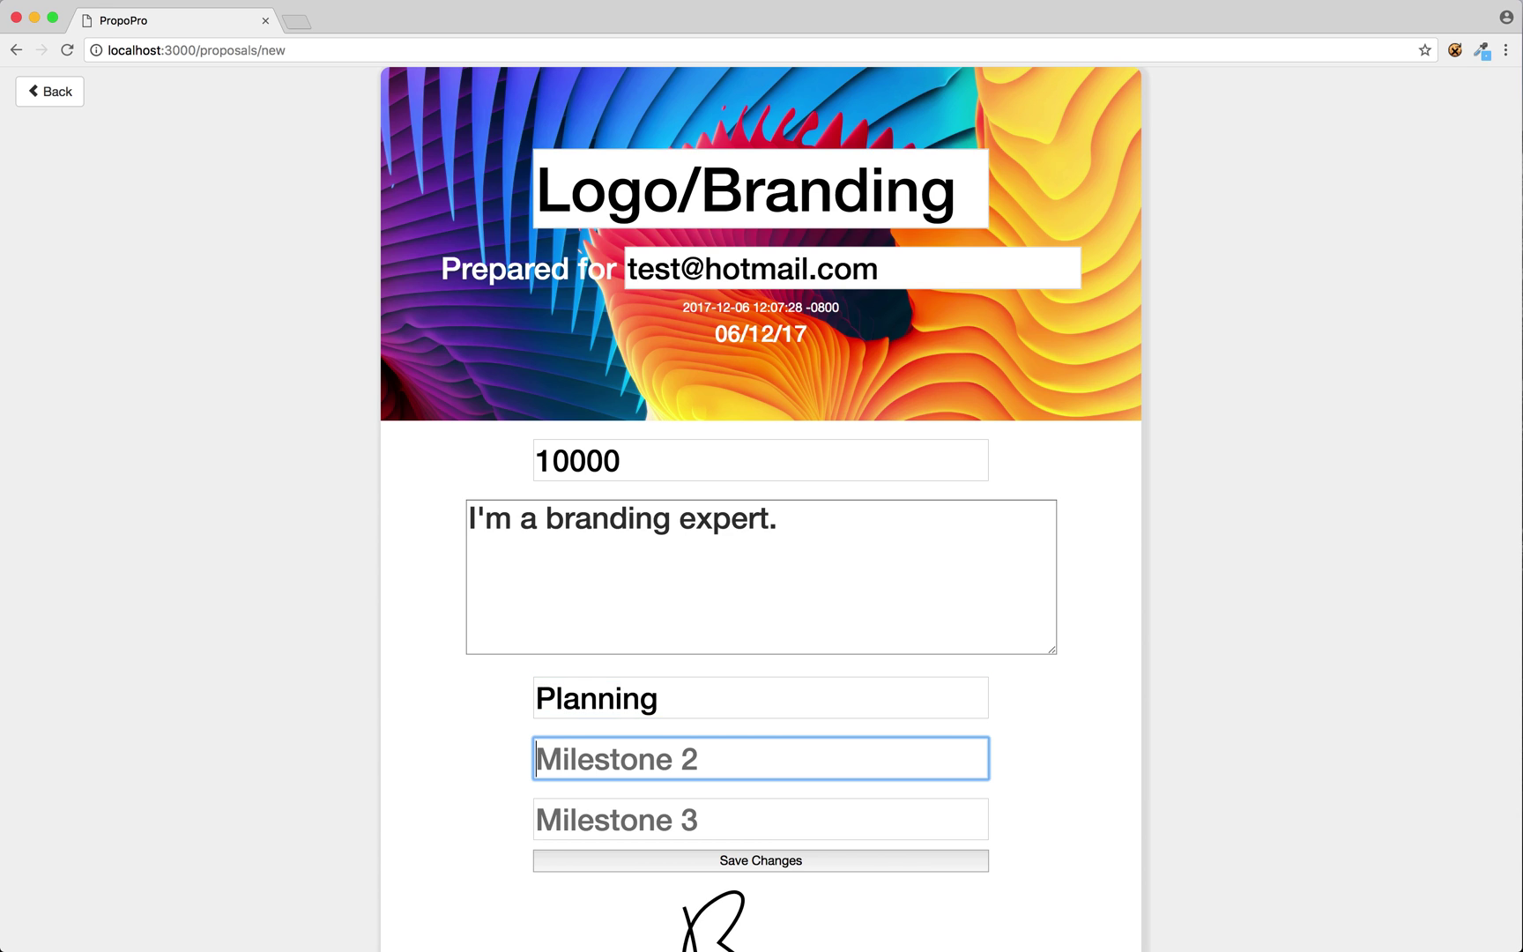
pyautogui.write('Mockup')
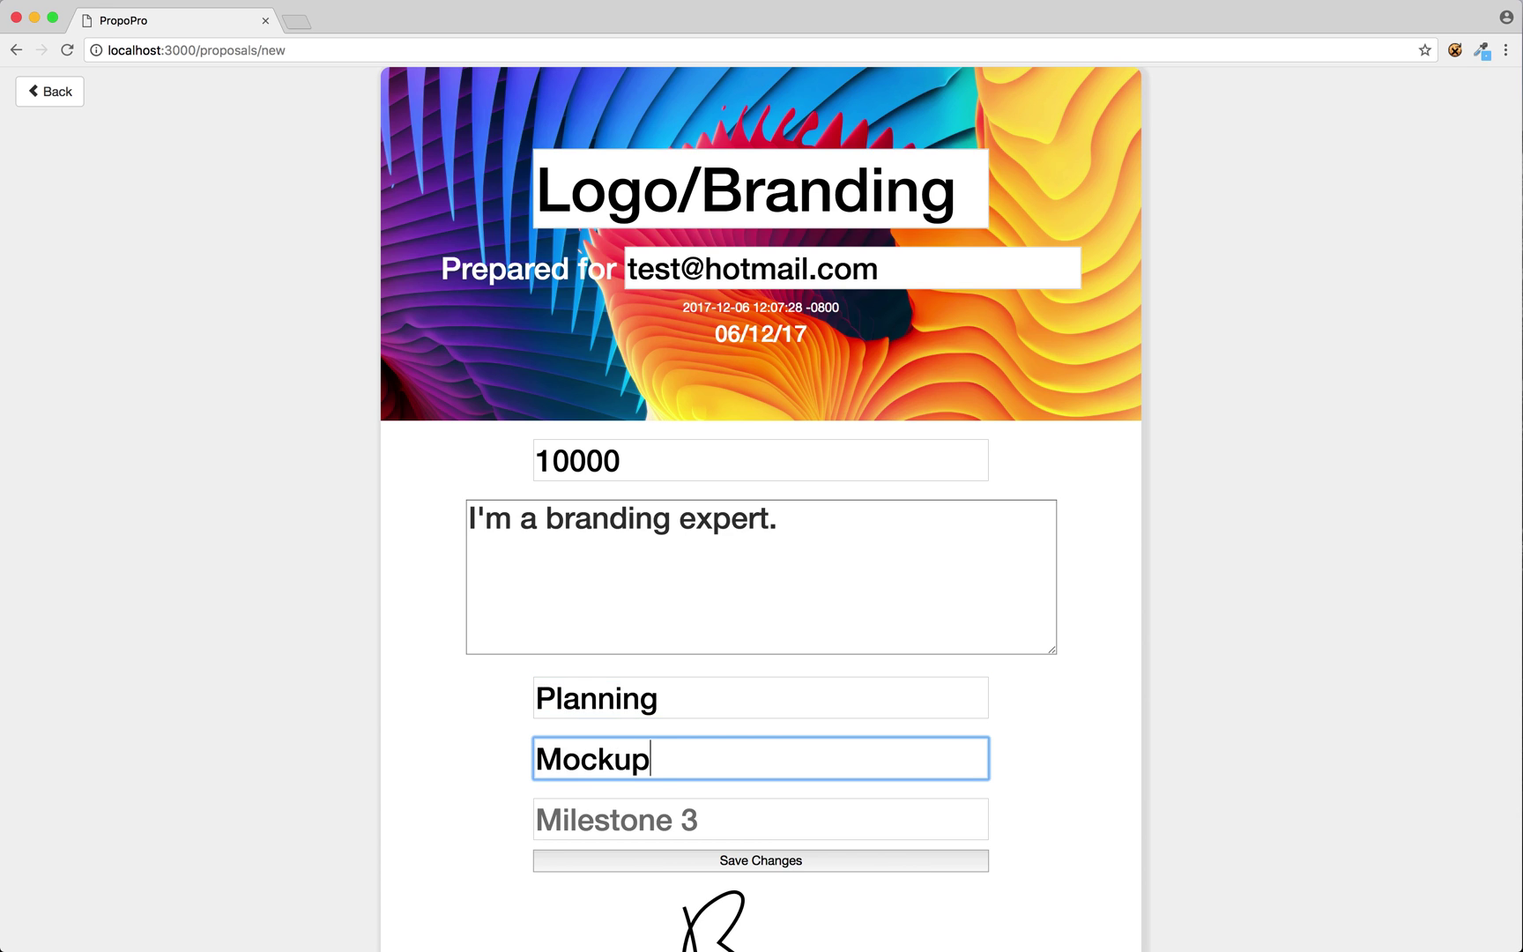
pyautogui.write('s')
pyautogui.press('Tab')
pyautogui.write('Final')
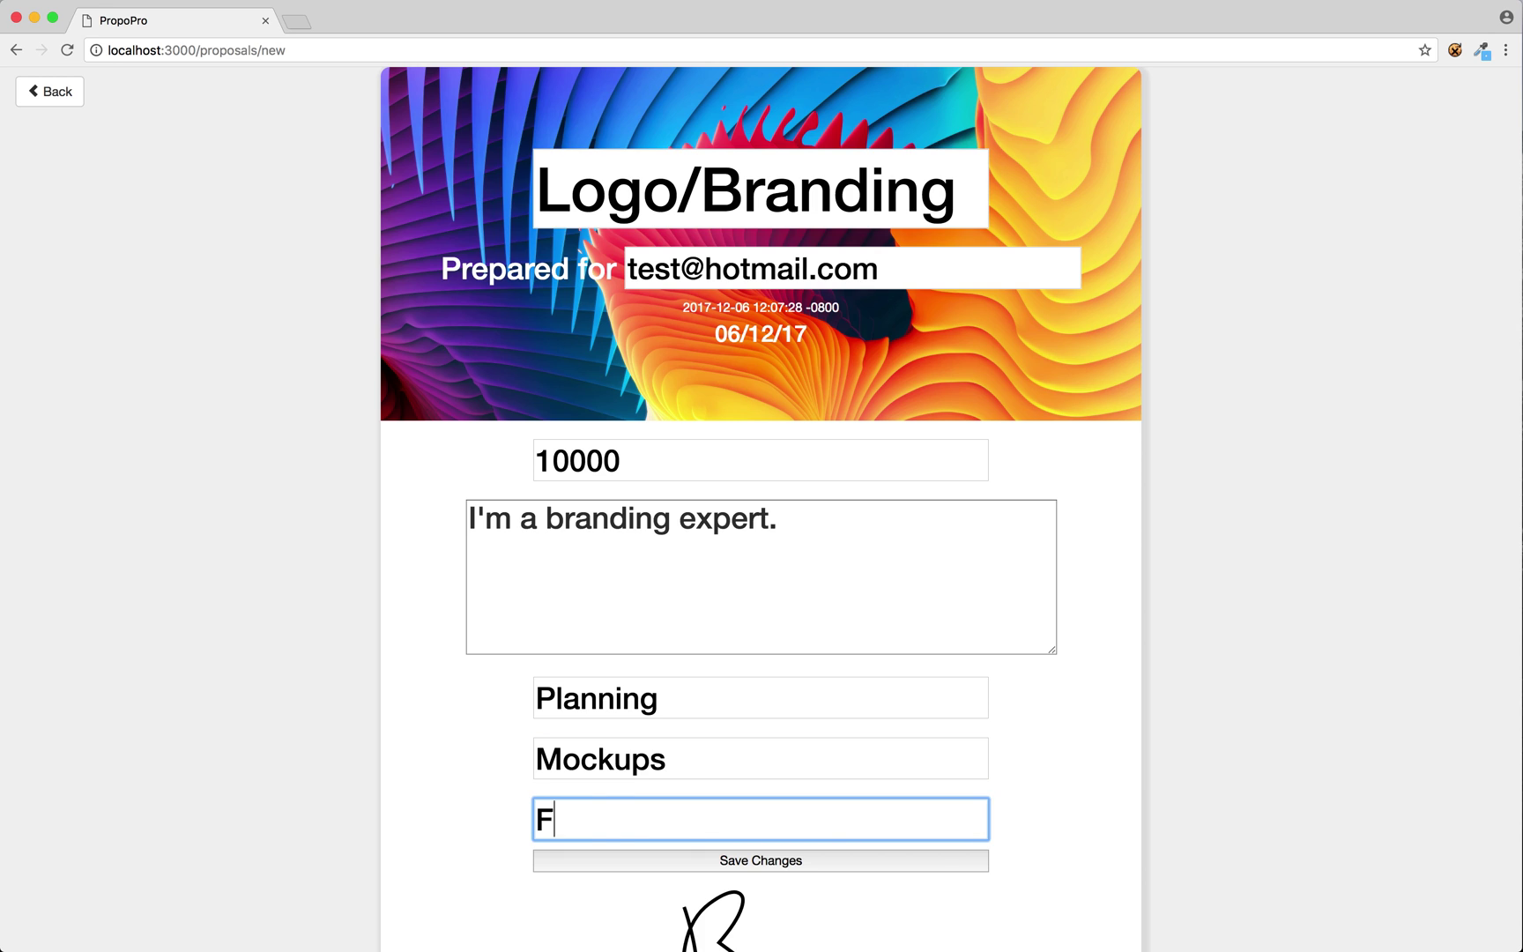
pyautogui.click(717, 863)
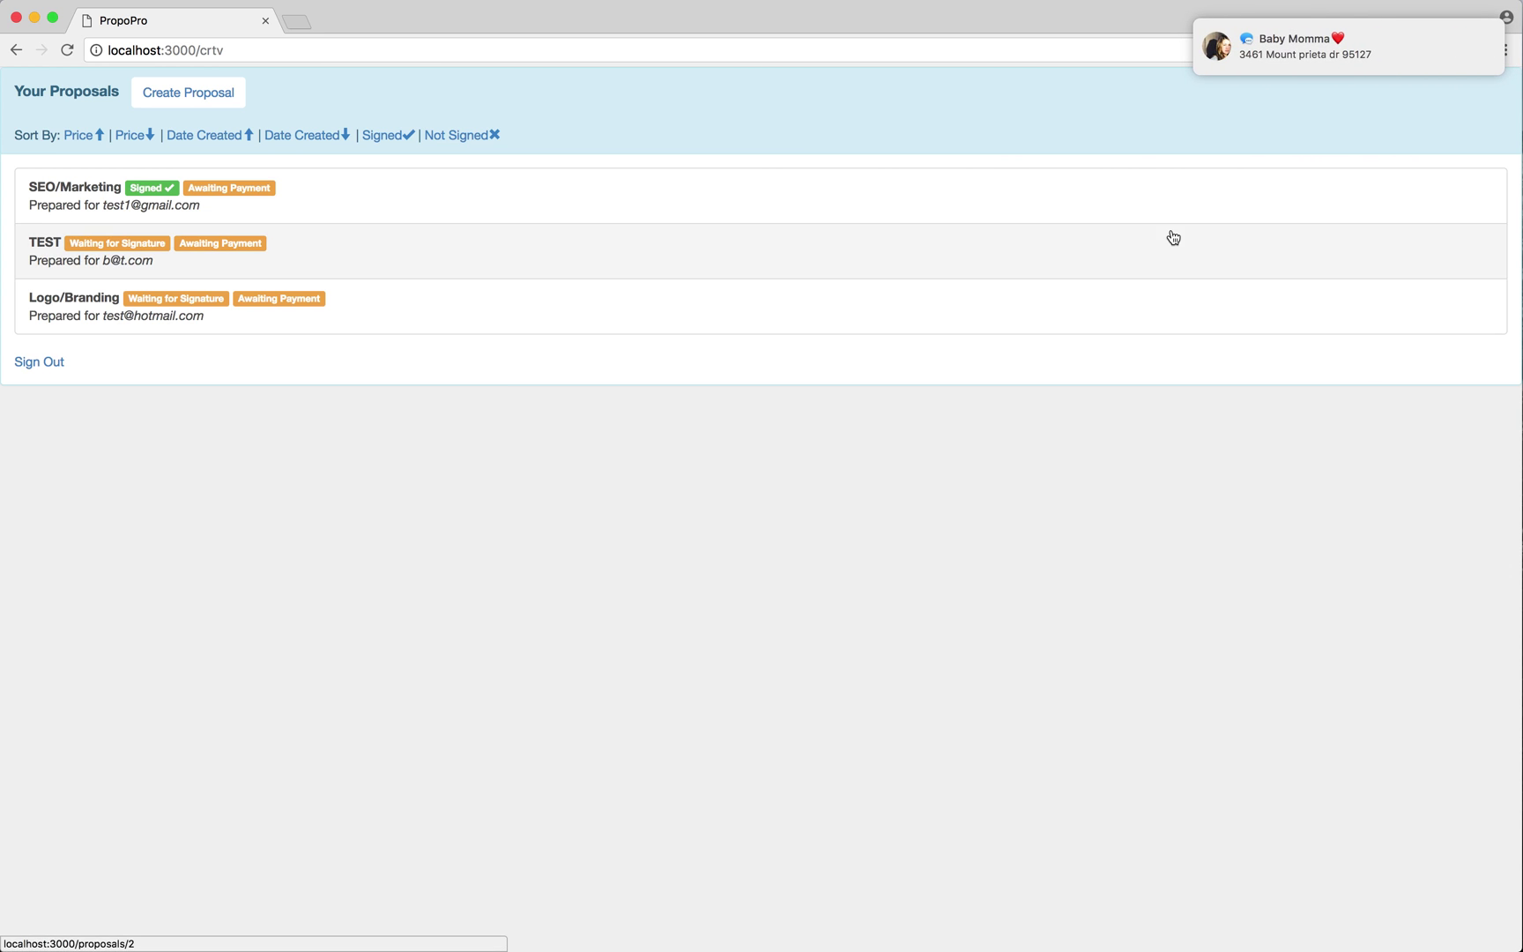
# Dismiss the two message notifications and sort the proposals by price, highest first.
pyautogui.moveTo(1255, 58); pyautogui.dragTo(1421, 68)
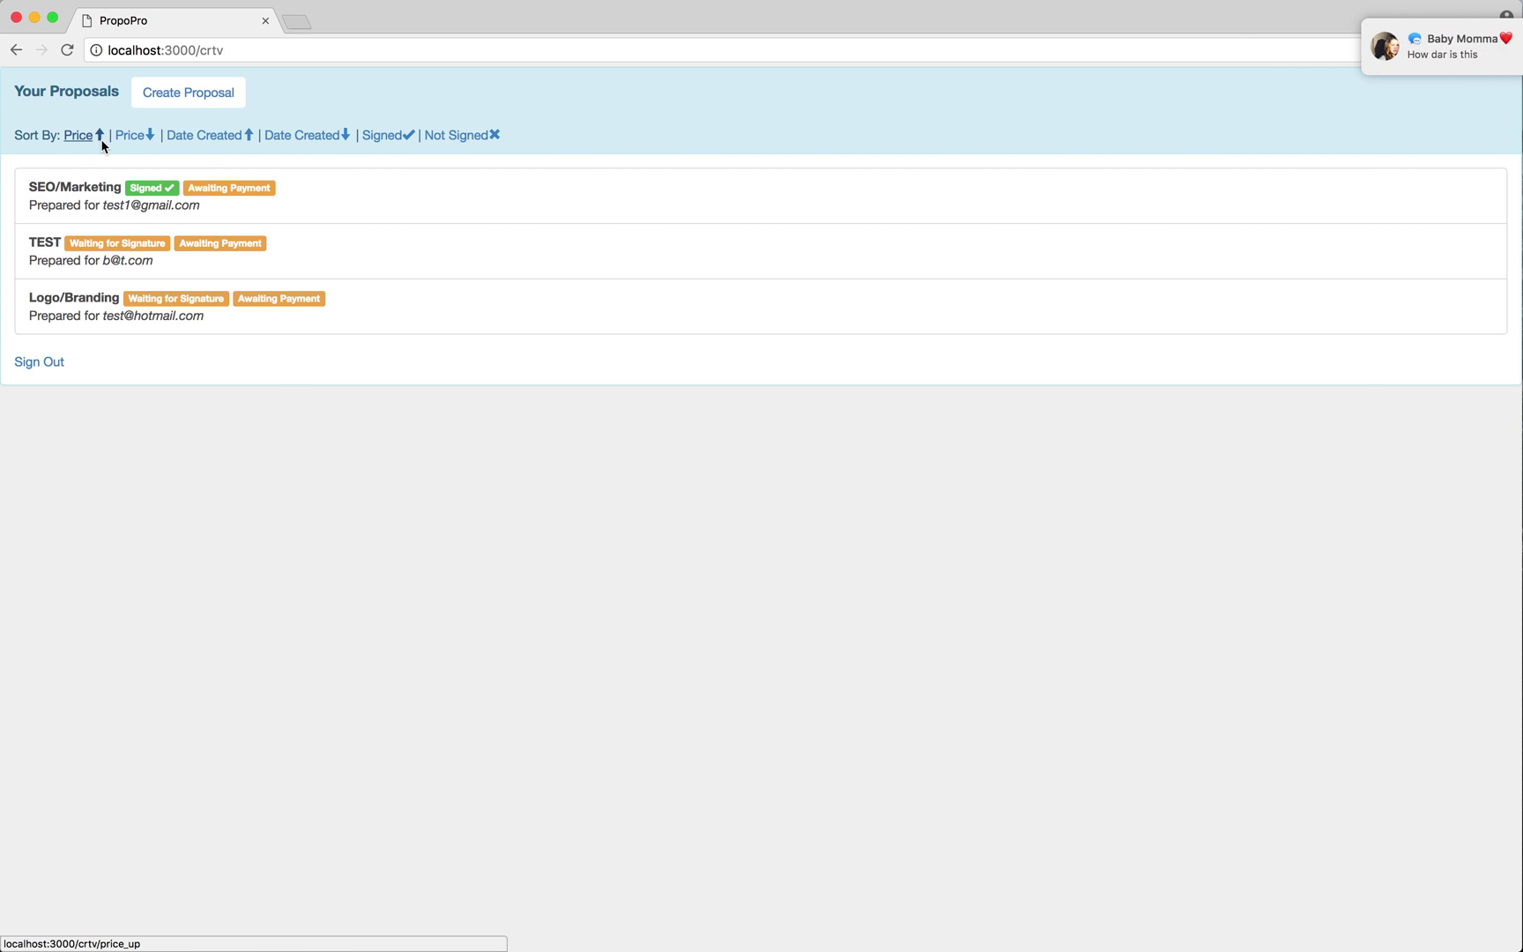
pyautogui.moveTo(1410, 53); pyautogui.dragTo(1516, 70)
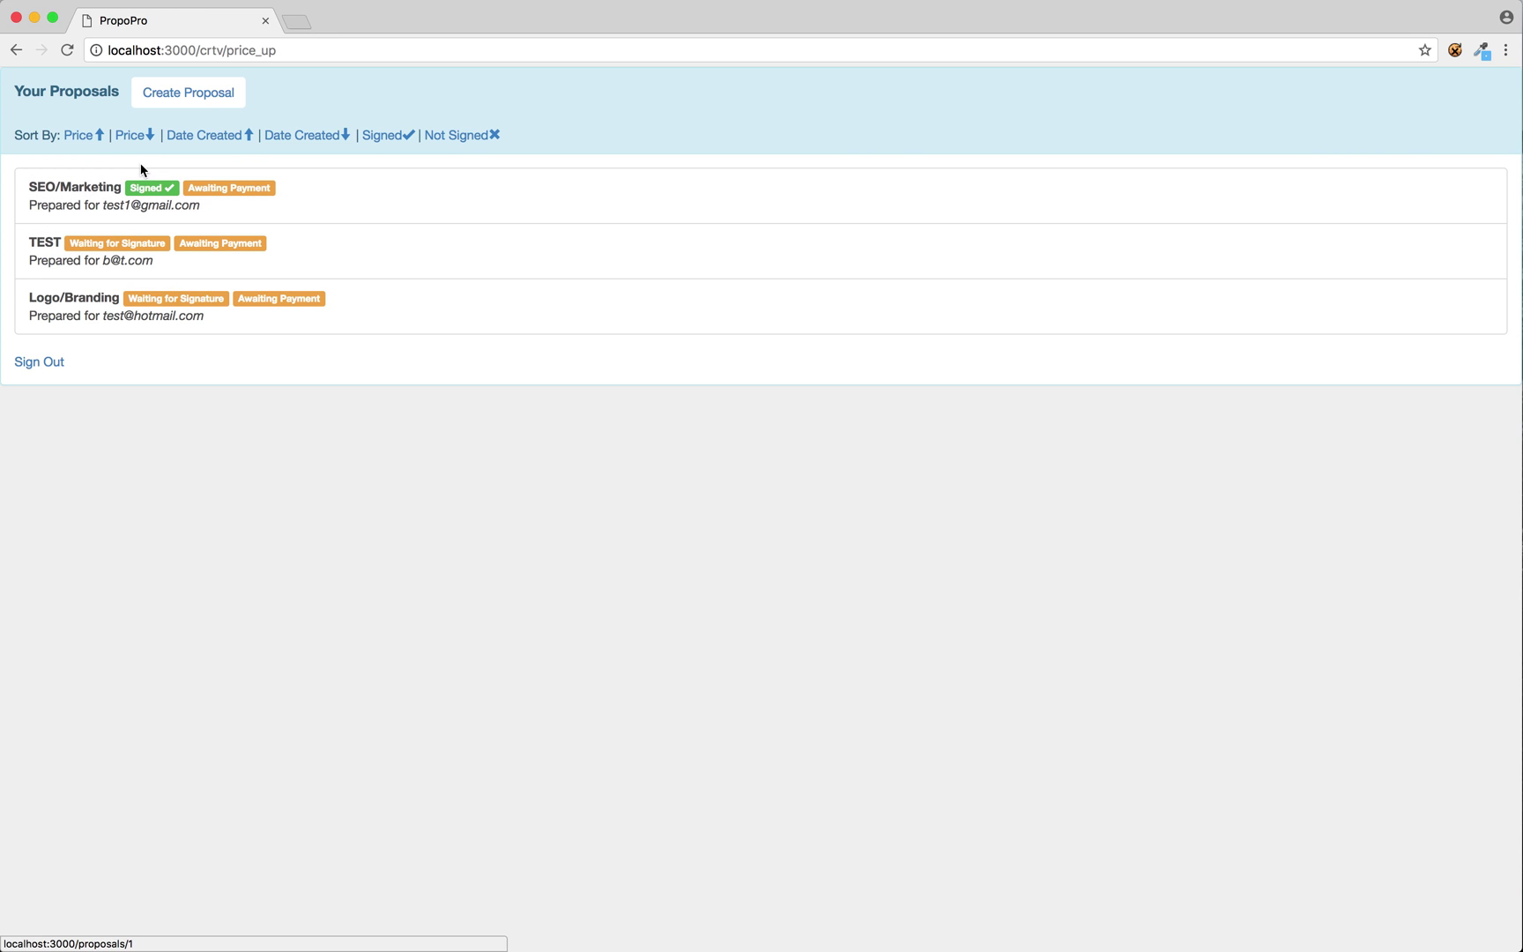
pyautogui.click(134, 138)
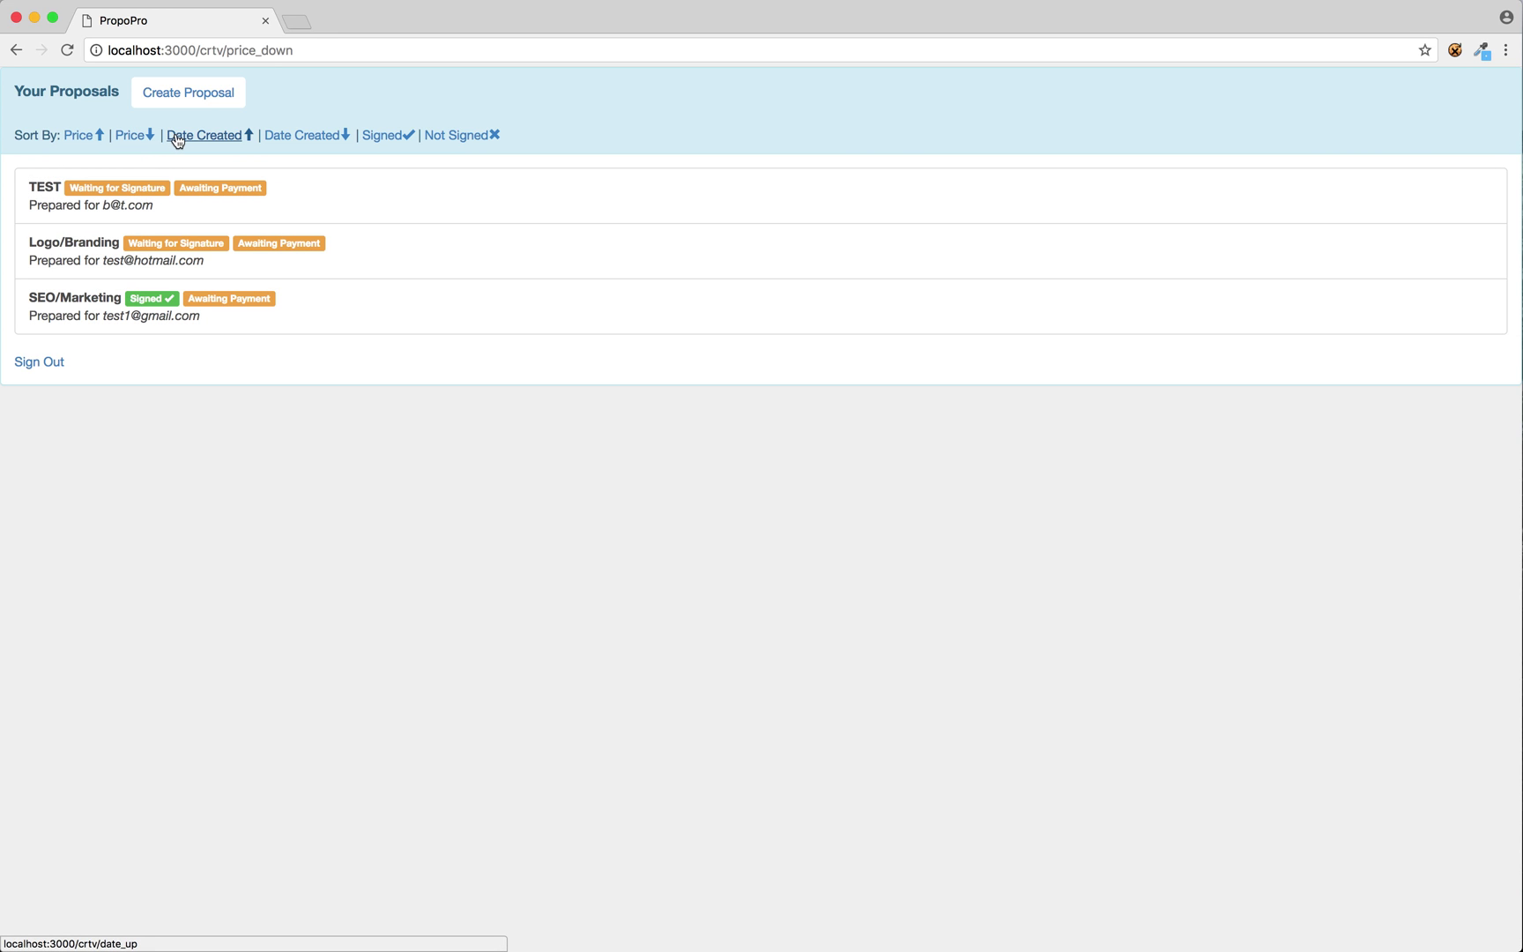
# Sort by creation date both ways, then filter to signed and to unsigned proposals.
pyautogui.click(178, 139)
pyautogui.click(276, 139)
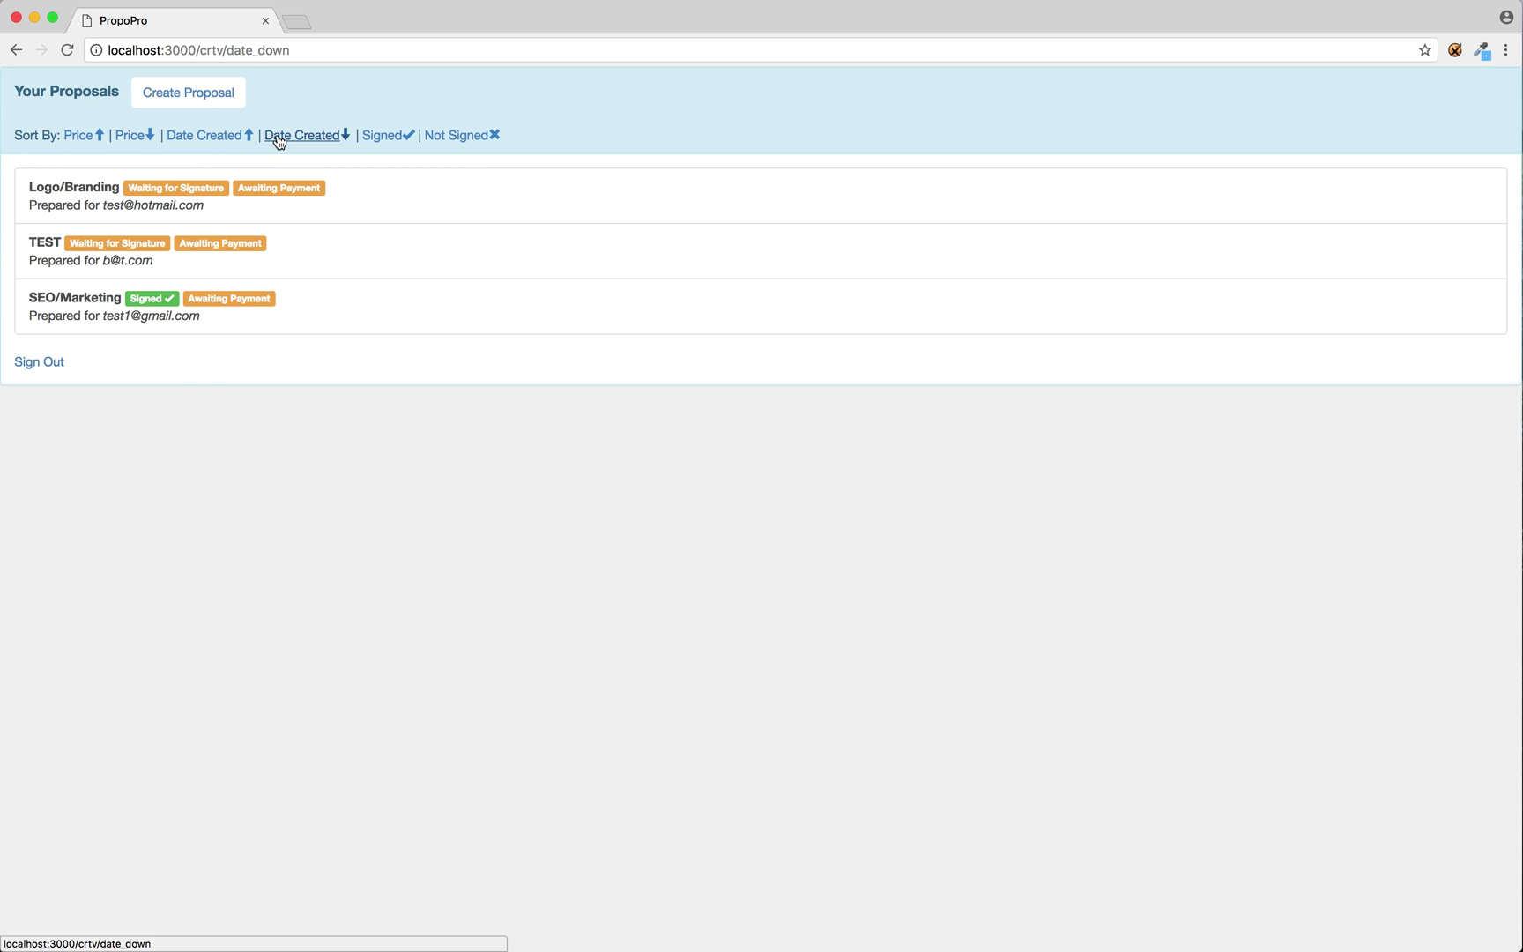
pyautogui.click(385, 141)
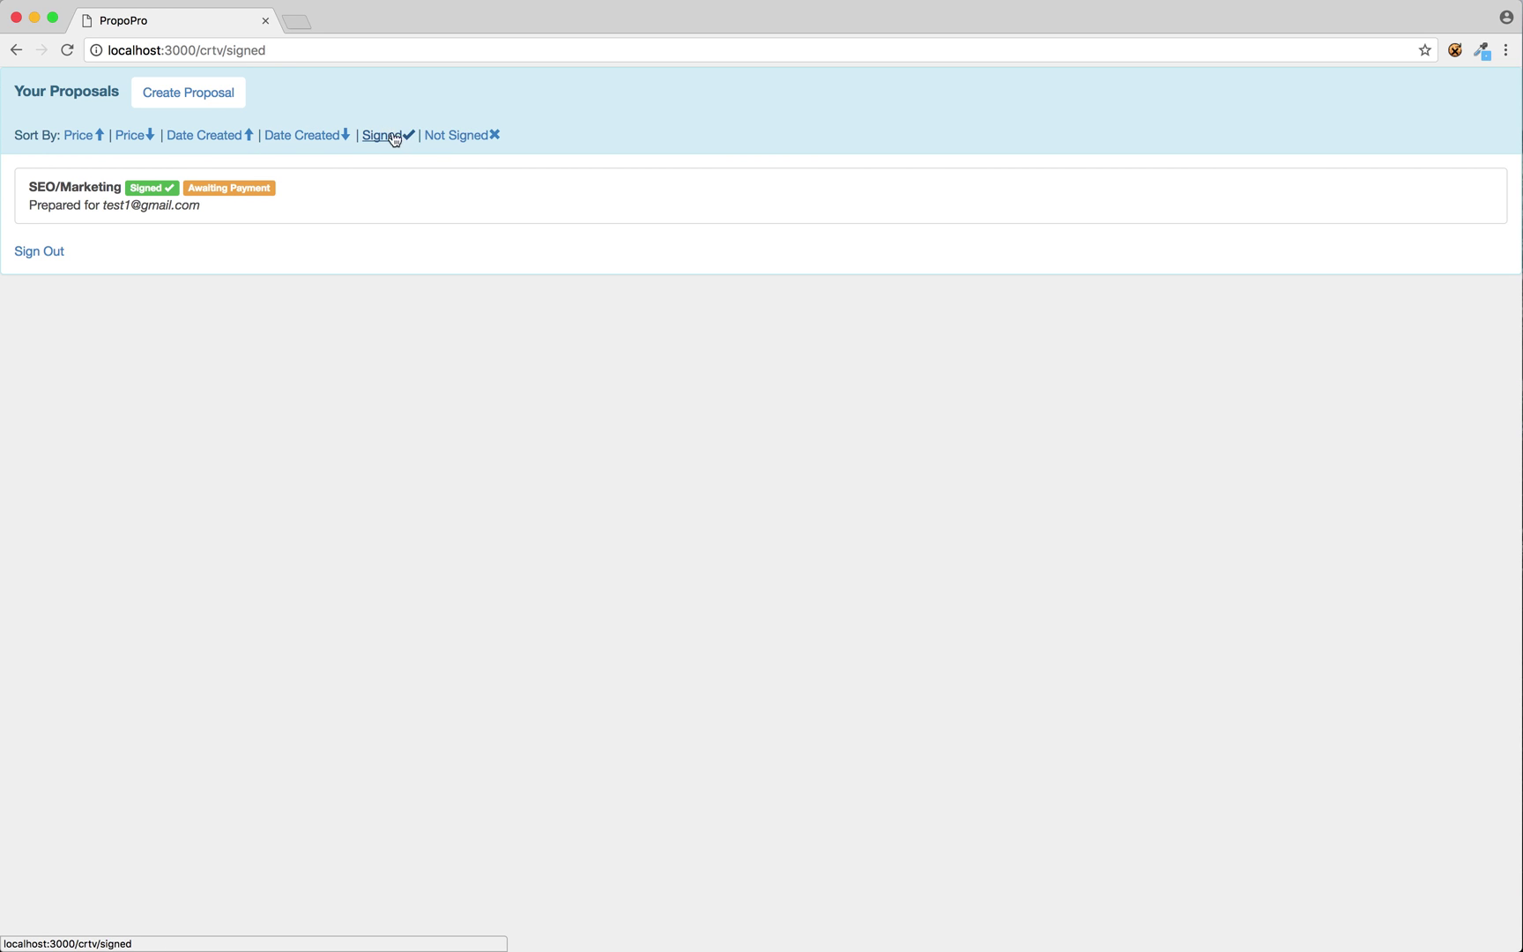
pyautogui.click(446, 136)
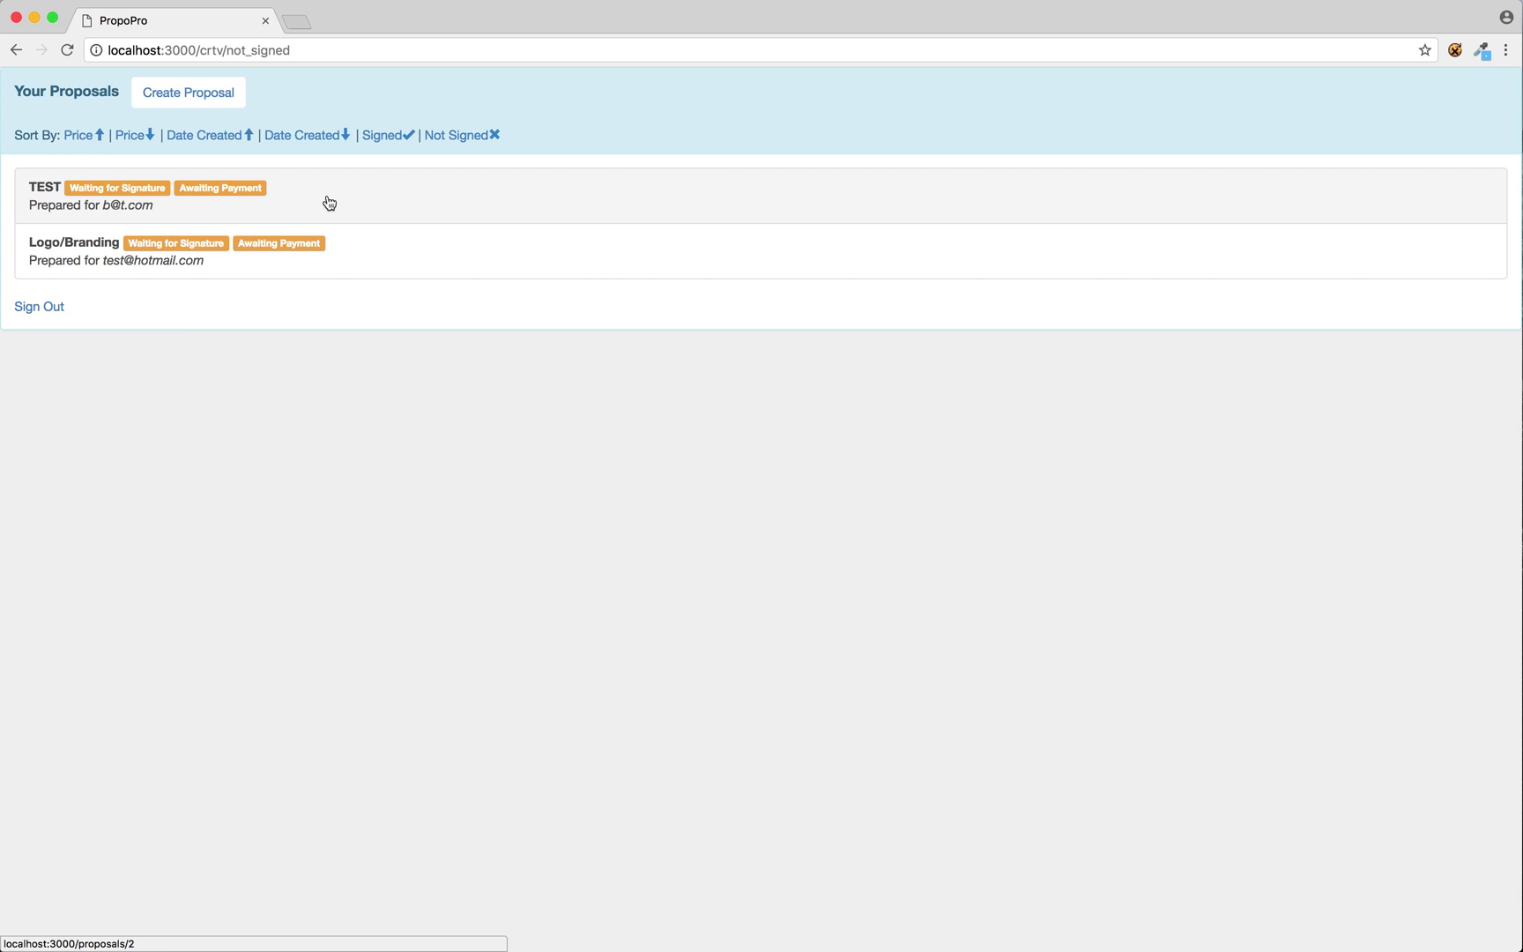
# Look over a new proposal form, then return to the full proposals list.
pyautogui.click(195, 97)
pyautogui.scroll(-3, 687, 614)
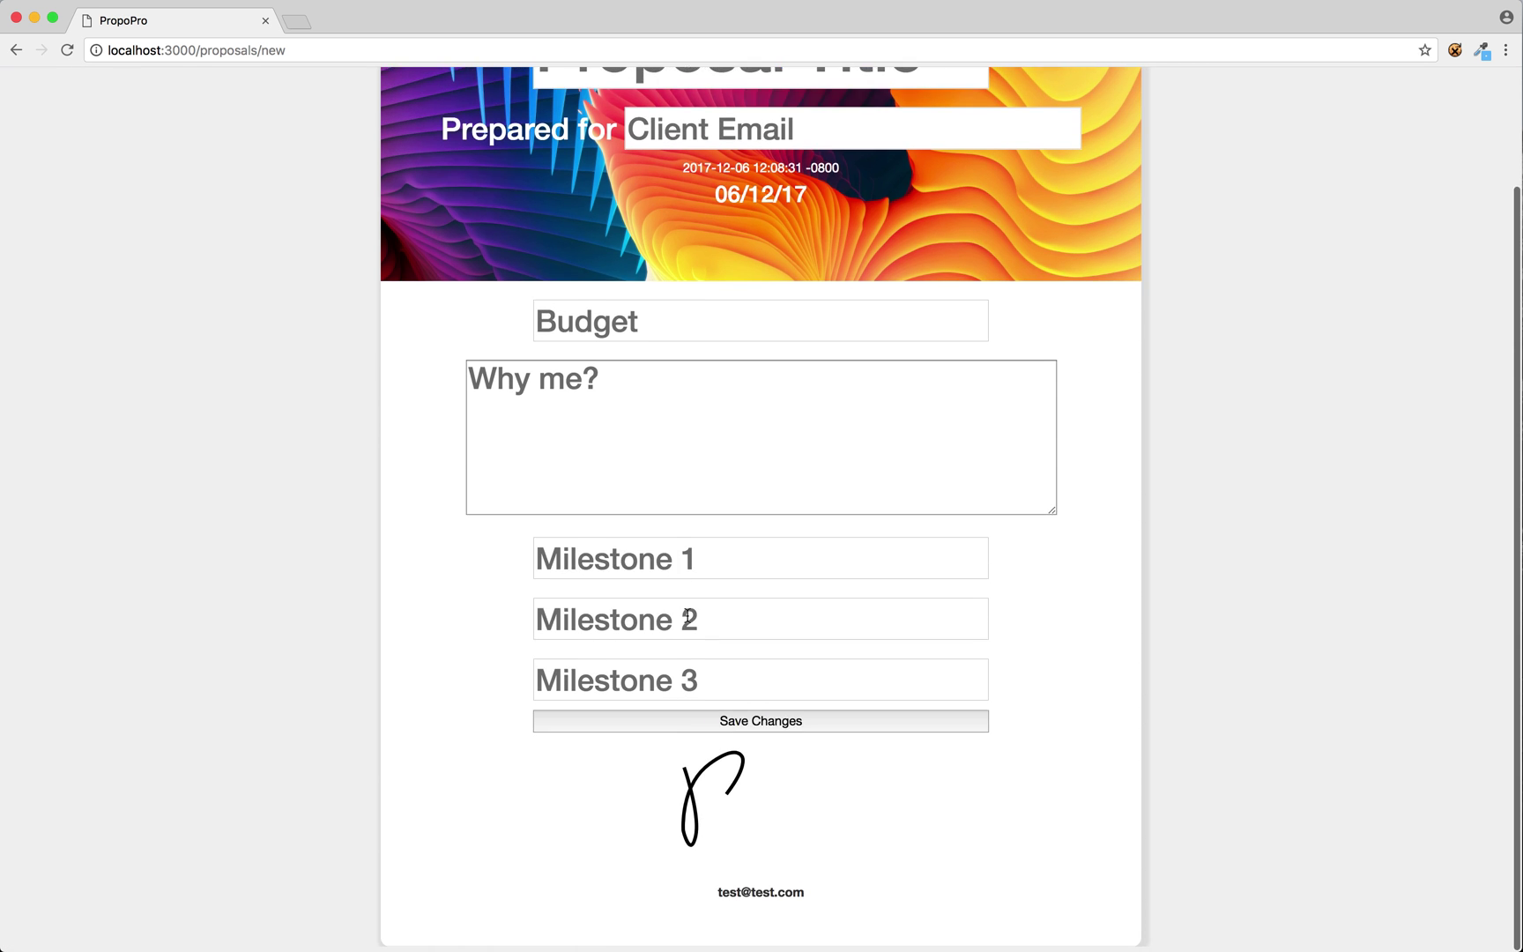
pyautogui.scroll(3, 688, 614)
pyautogui.click(42, 90)
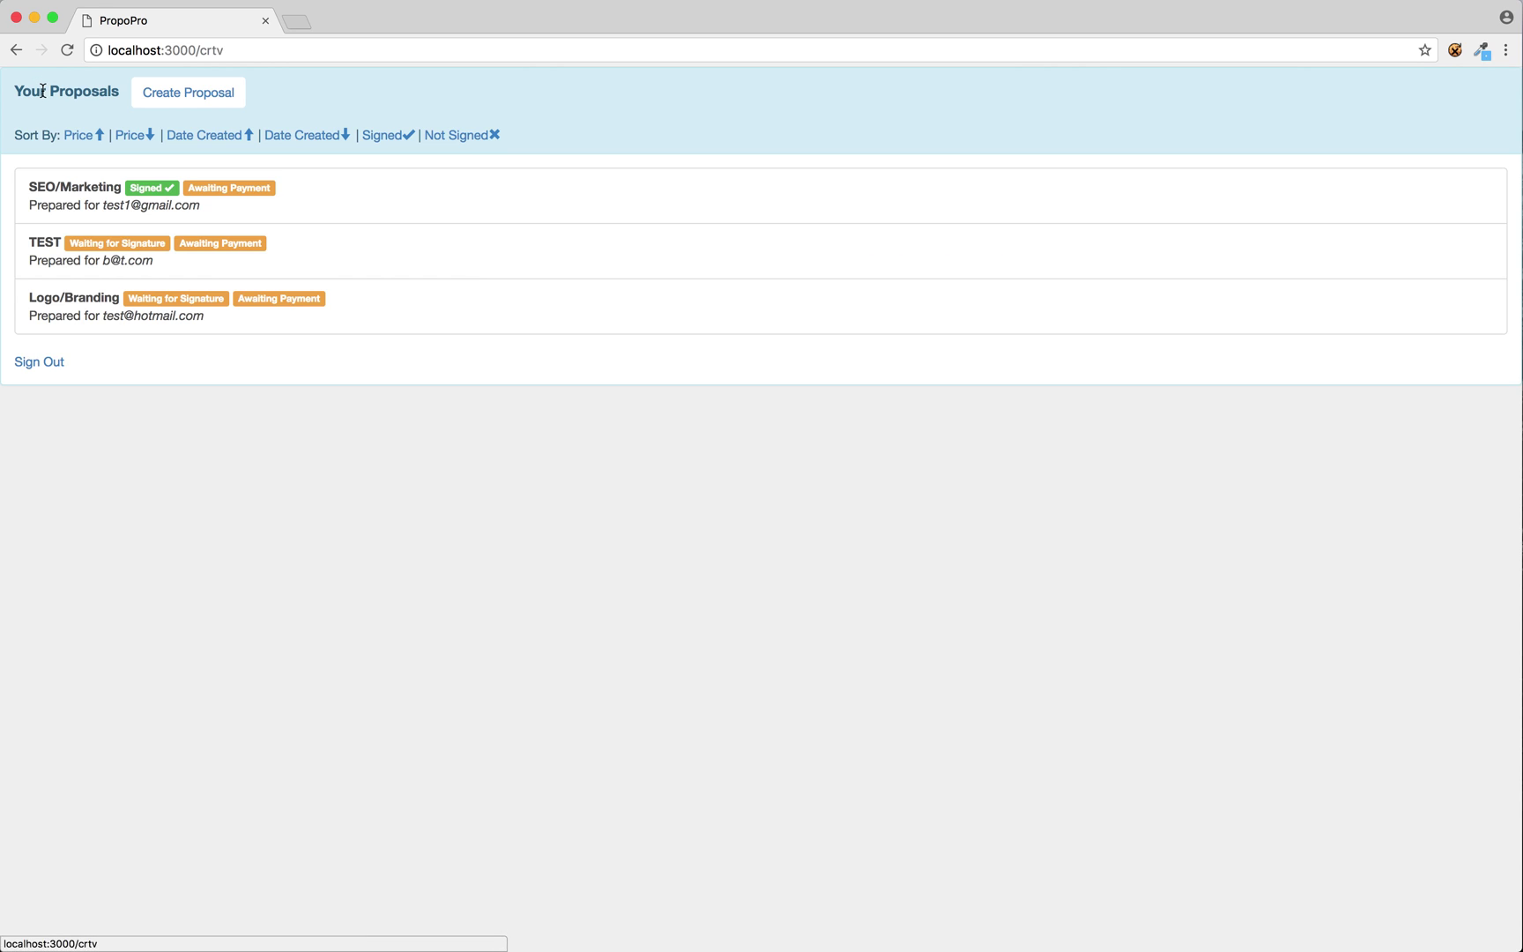